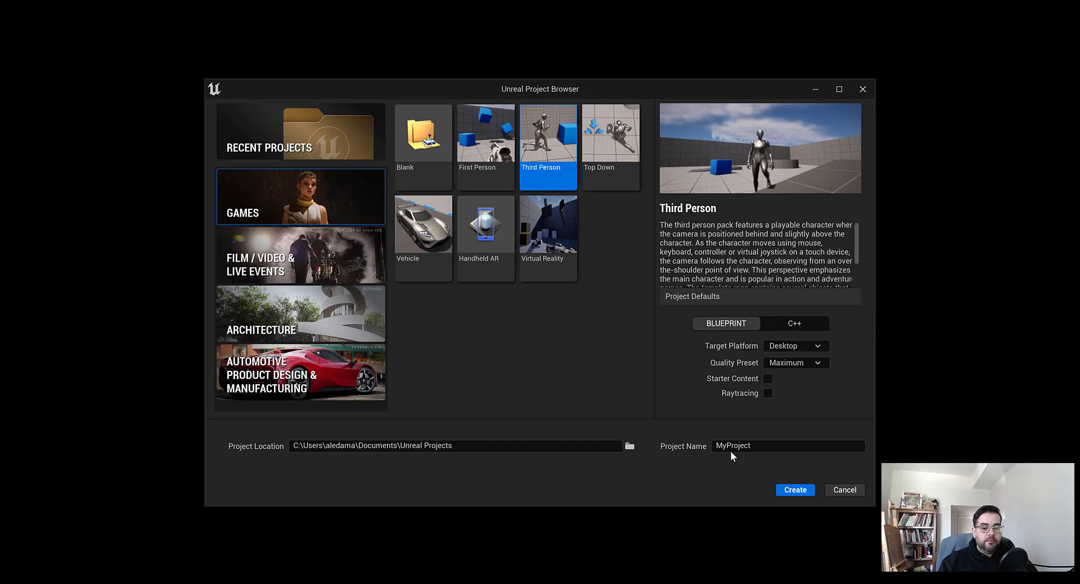
Name the Third Person Blueprint project Play and create it
left_click(757, 447)
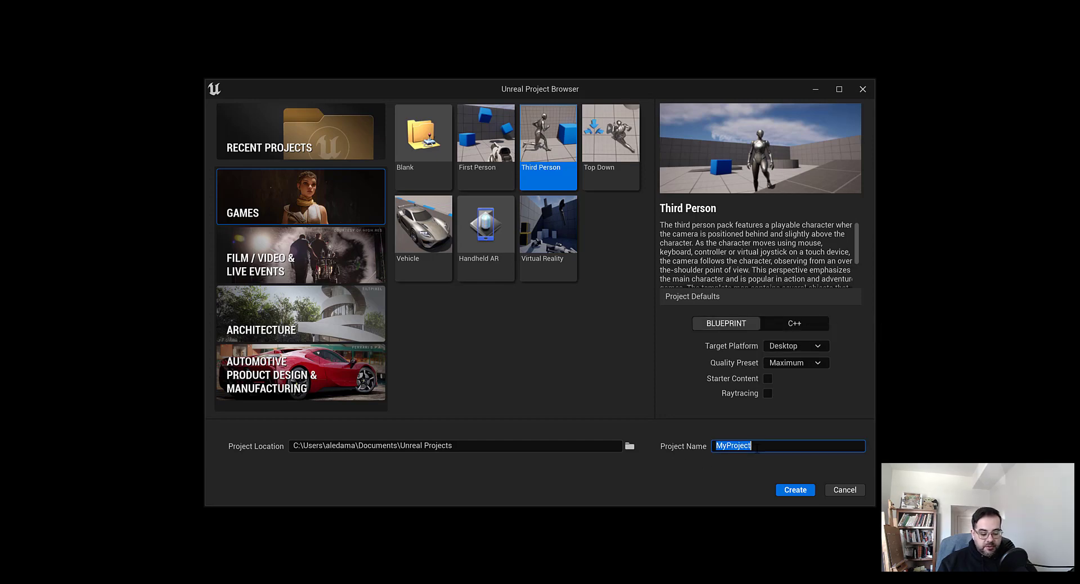
type("Play")
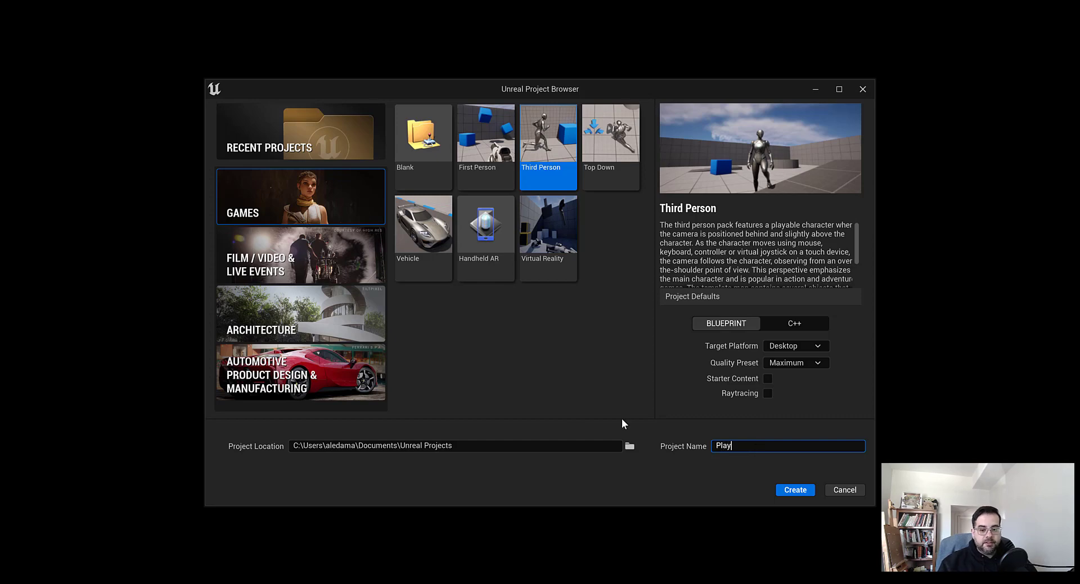
left_click(796, 490)
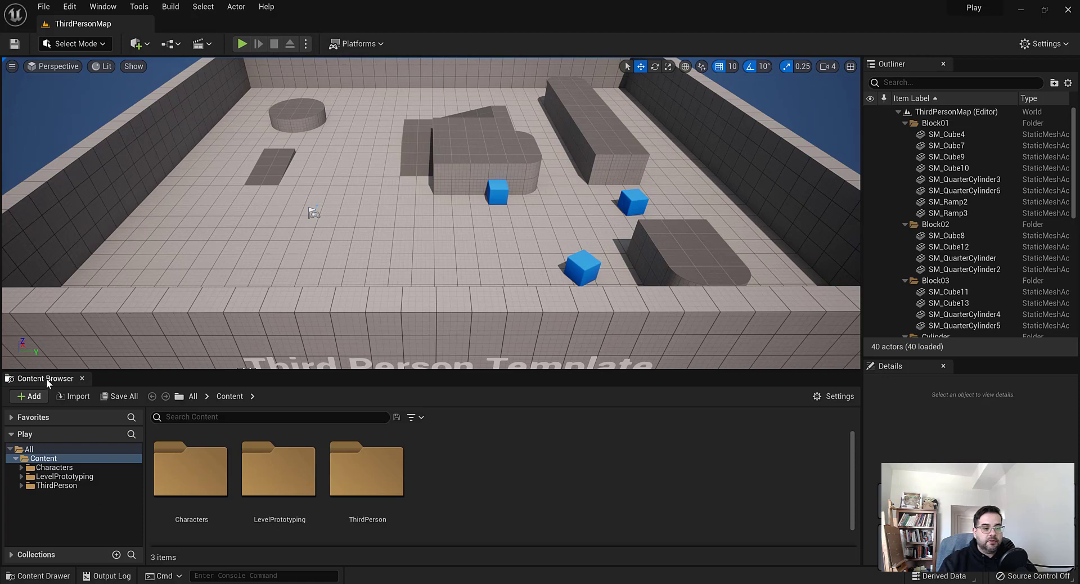
Close and redock the Content Browser below the viewport at a reduced height, and update the out-of-date project file
left_click_drag(46, 379, 52, 545)
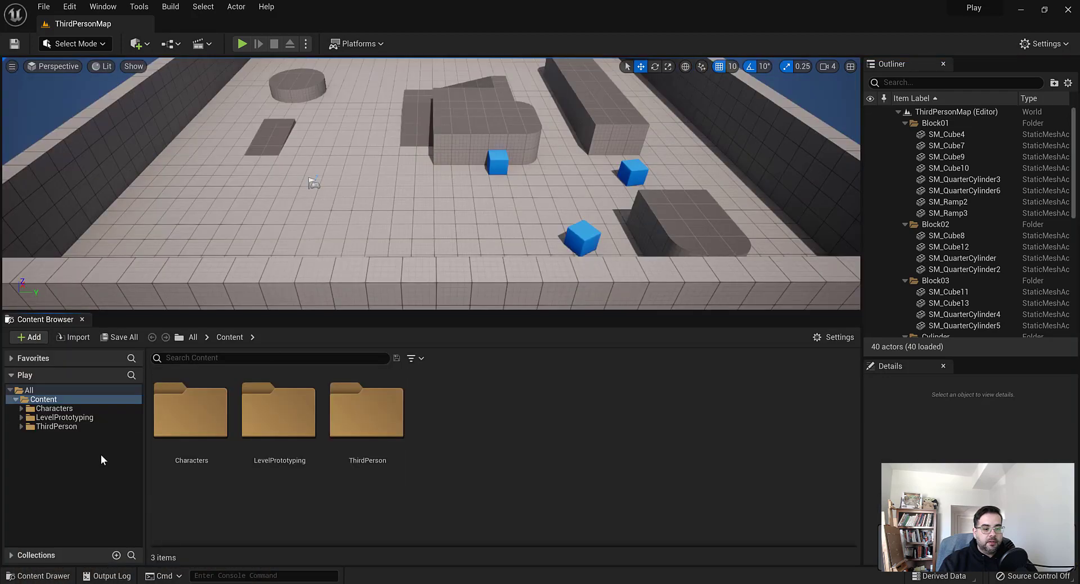
left_click(82, 319)
left_click(38, 576)
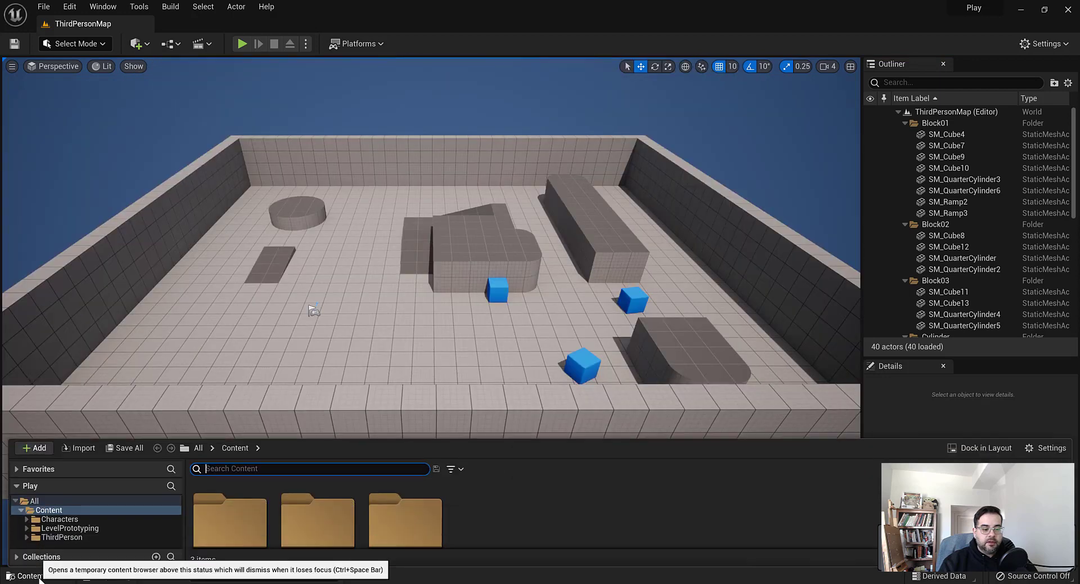
left_click(985, 448)
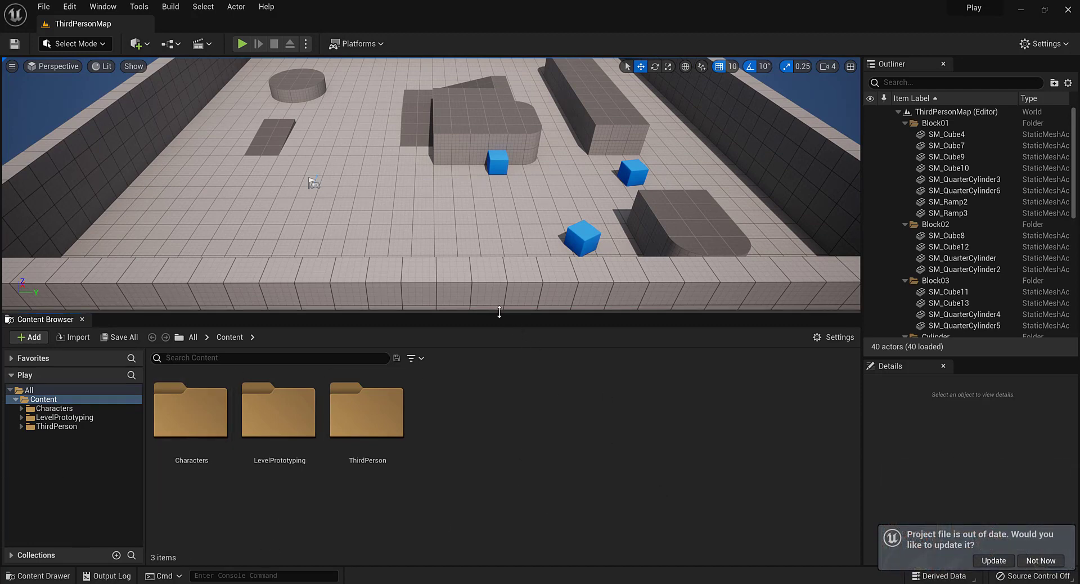
left_click_drag(499, 312, 509, 401)
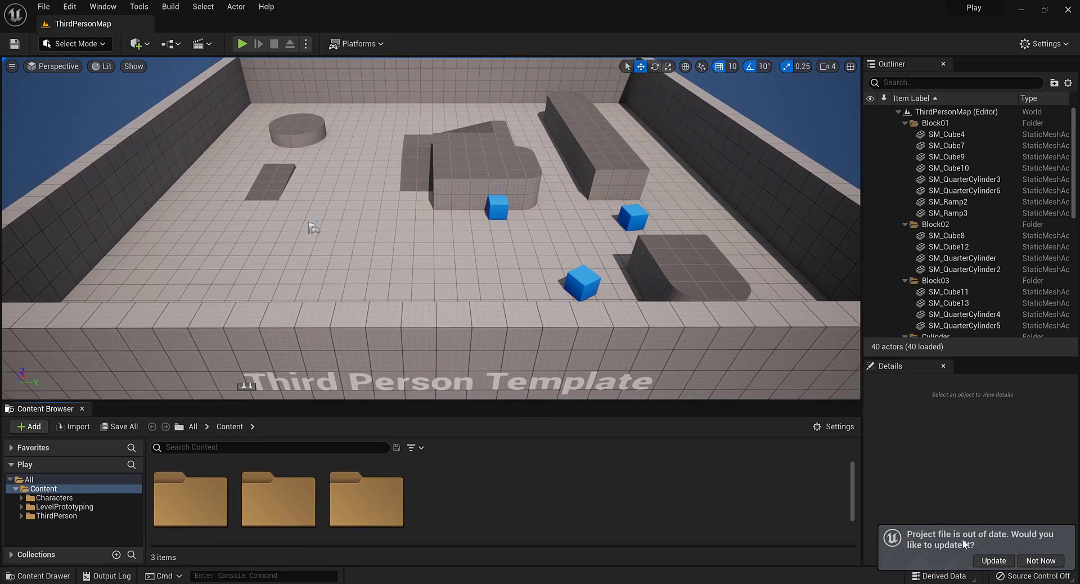
left_click(990, 560)
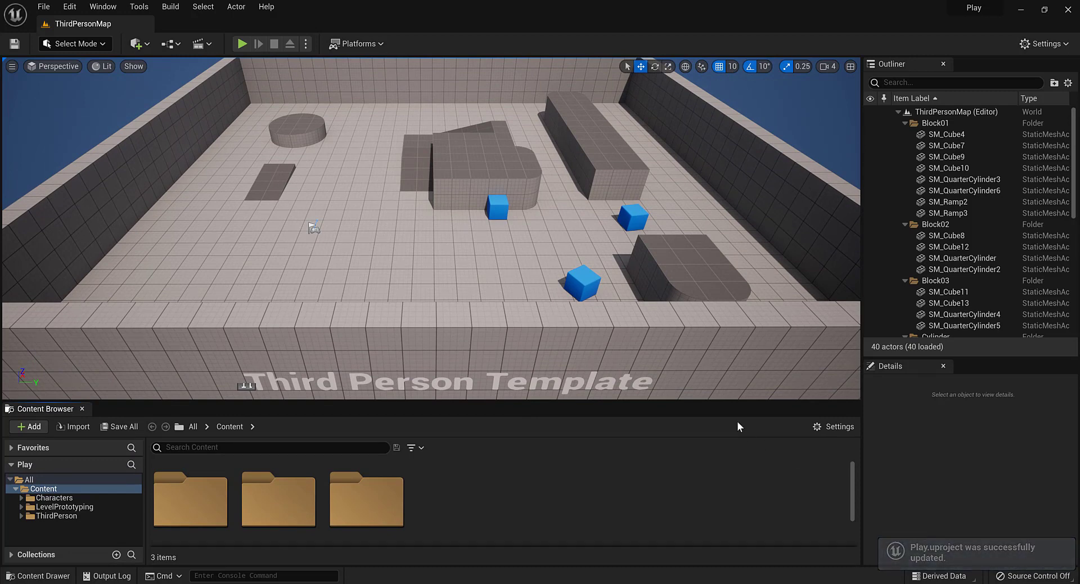
Play-test ThirdPersonMap in the viewport by running and jumping with the character, and end the play session
left_click(242, 44)
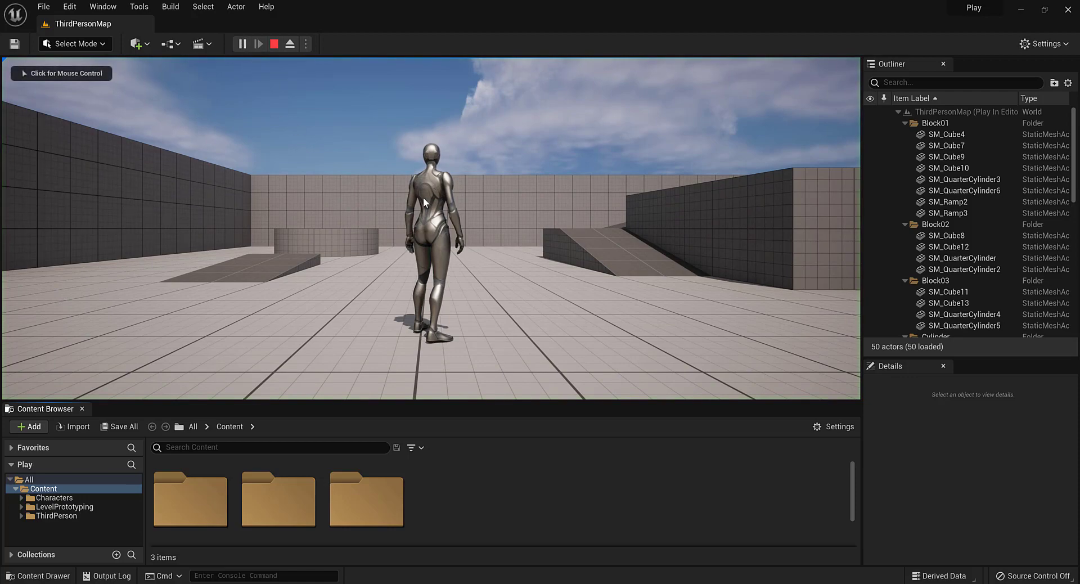
left_click(484, 234)
key("w")
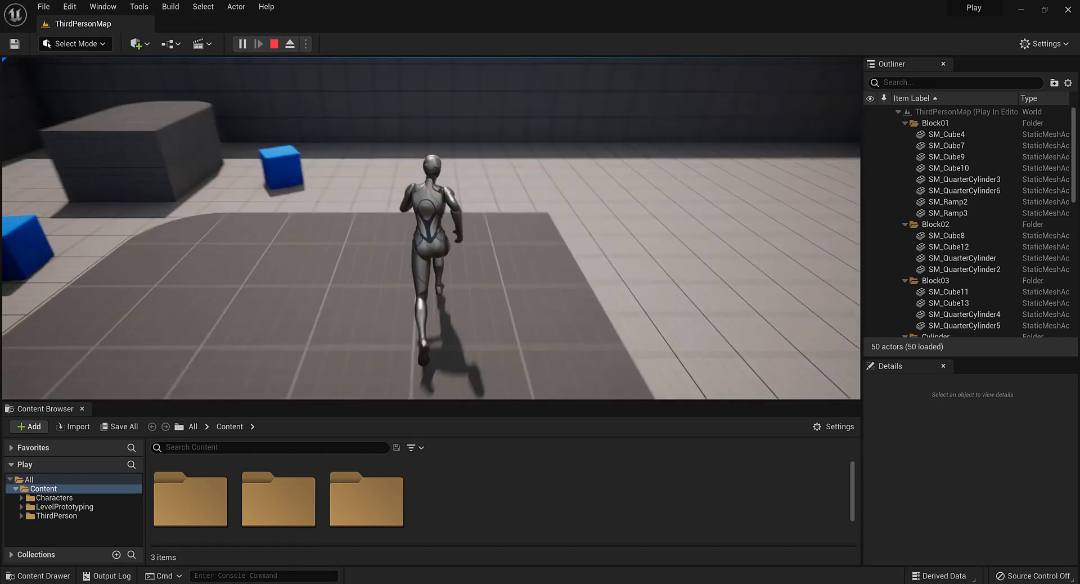
key("space")
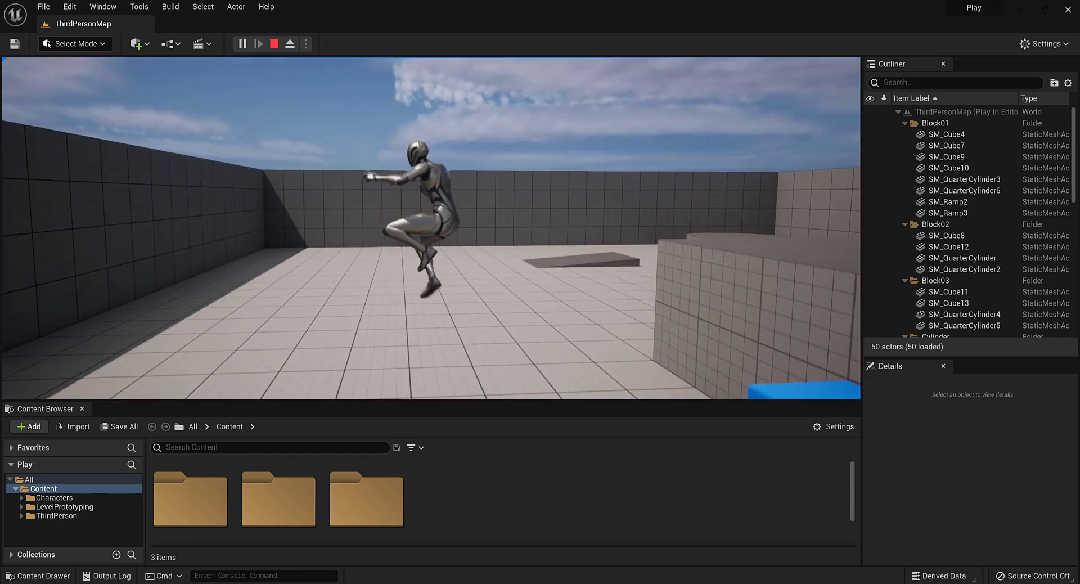
key("w")
key("s")
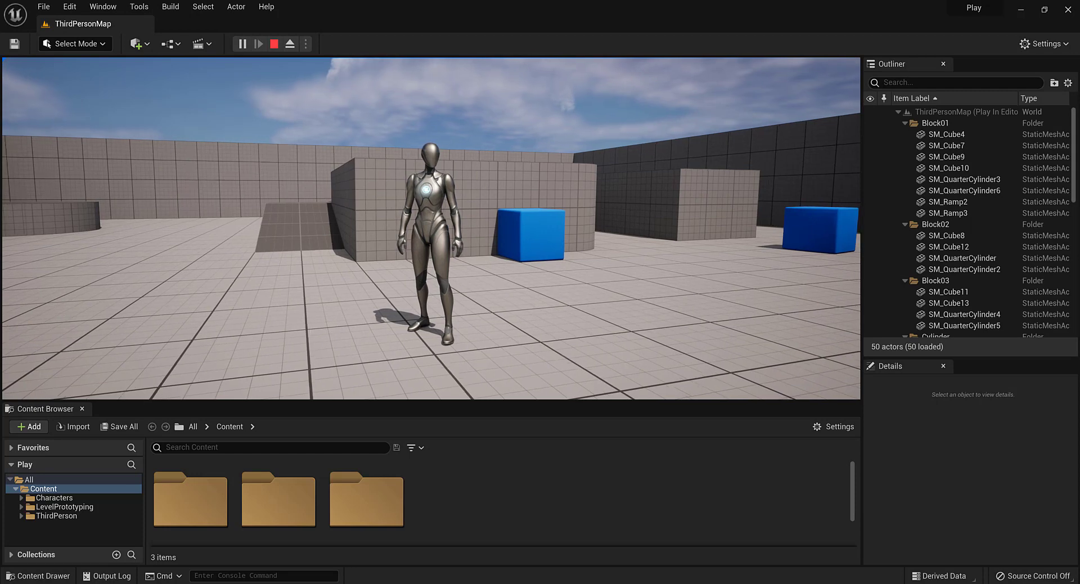
key("Escape")
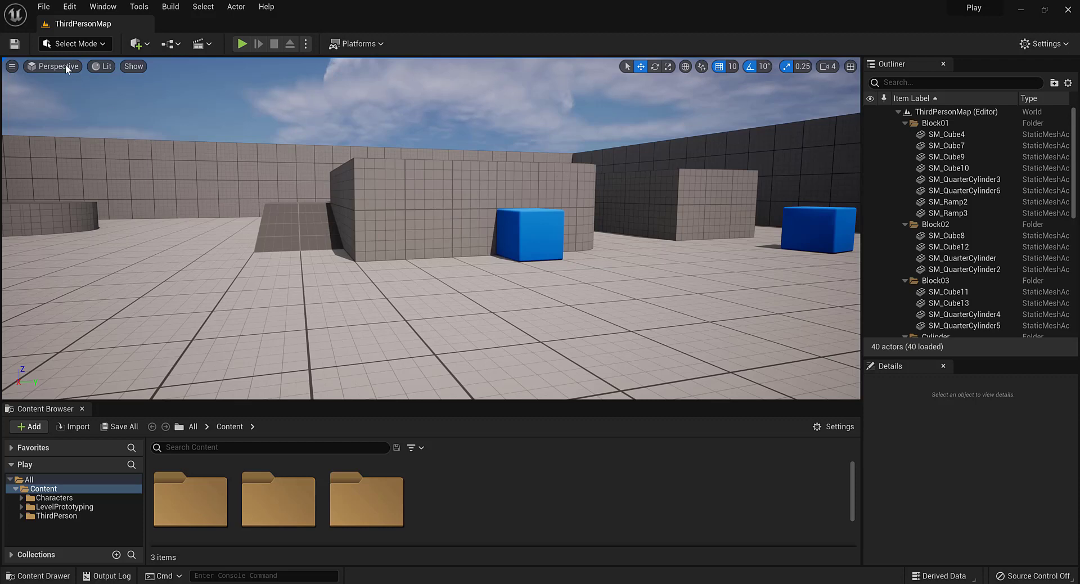
View the level in the orthographic Top view and return the viewport to Perspective
left_click(51, 66)
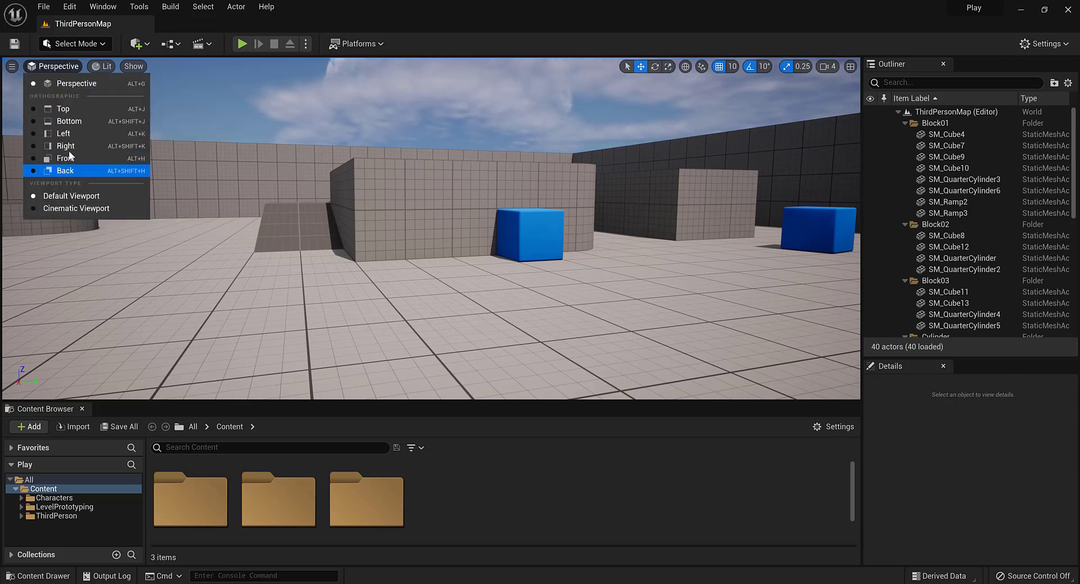
left_click(69, 108)
scroll(437, 173, "down", 5)
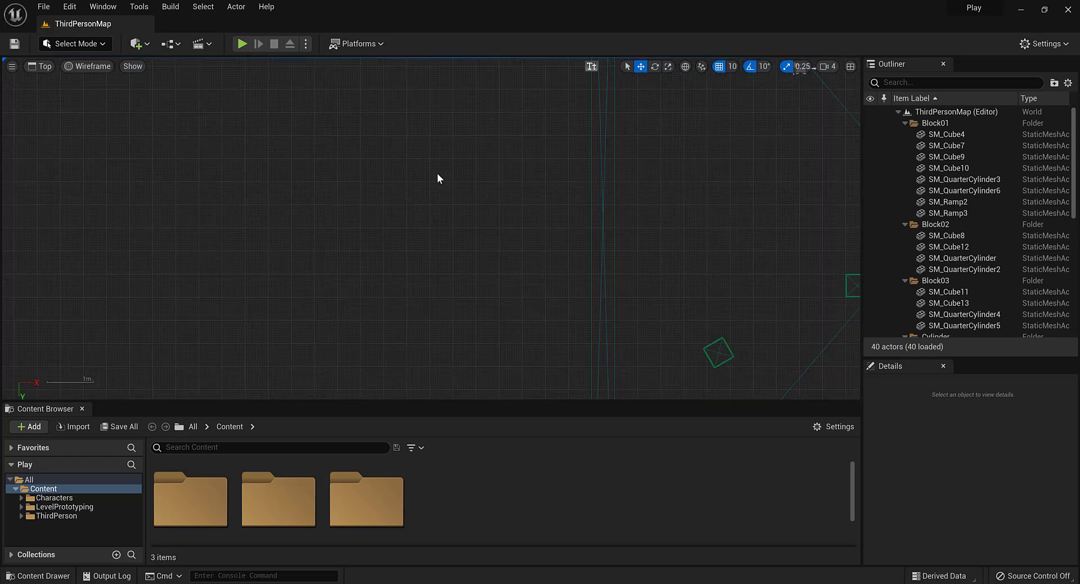
left_click(42, 66)
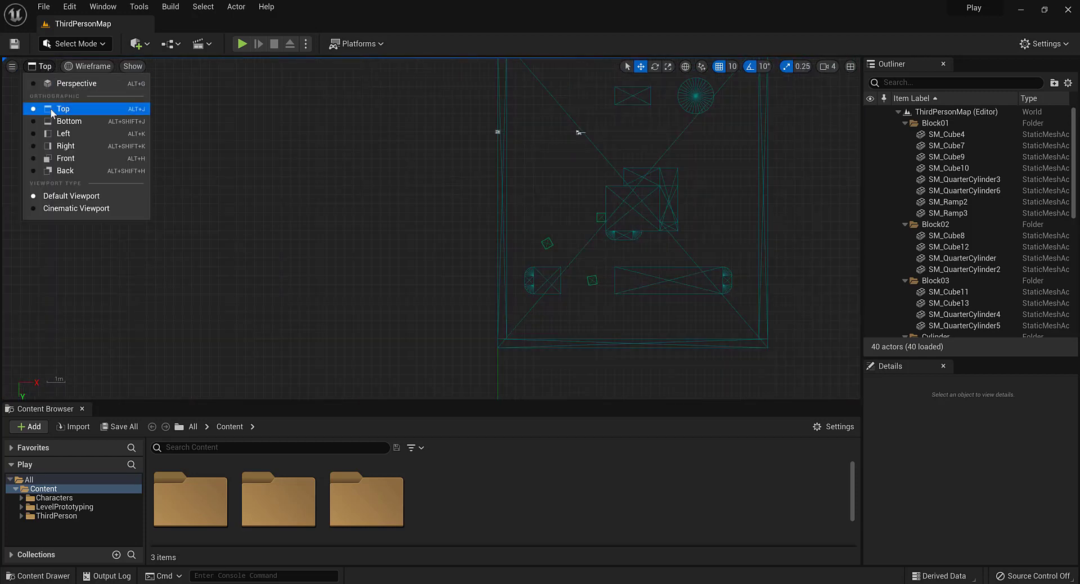
left_click(65, 89)
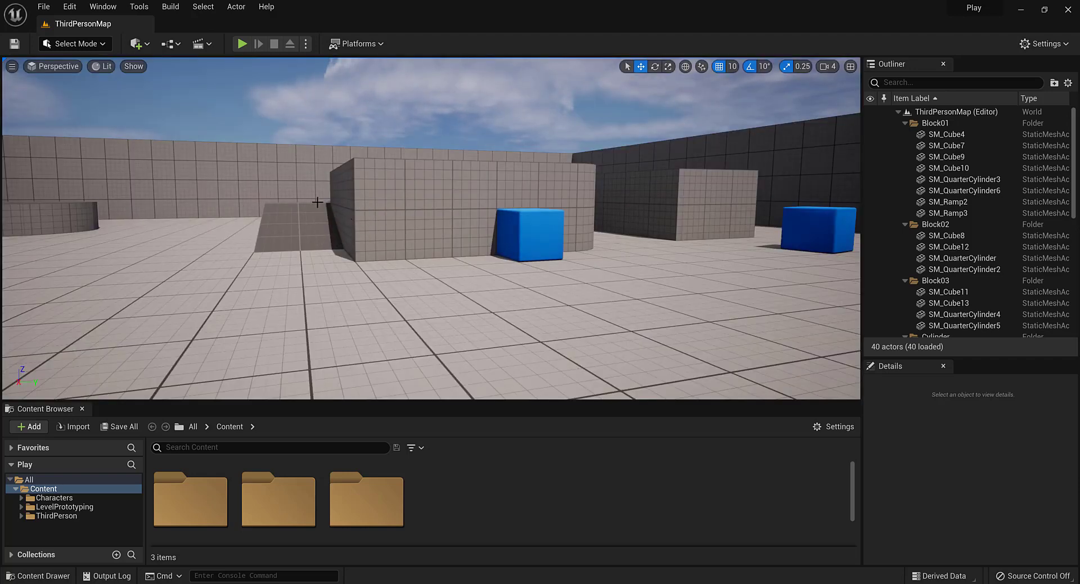
Examine the walled arena, its ramps, blocks and blue cubes from raised, close and distant perspective viewpoints
right_click_drag(307, 198, 304, 287)
right_click_drag(362, 191, 331, 190)
scroll(407, 219, "up", 4)
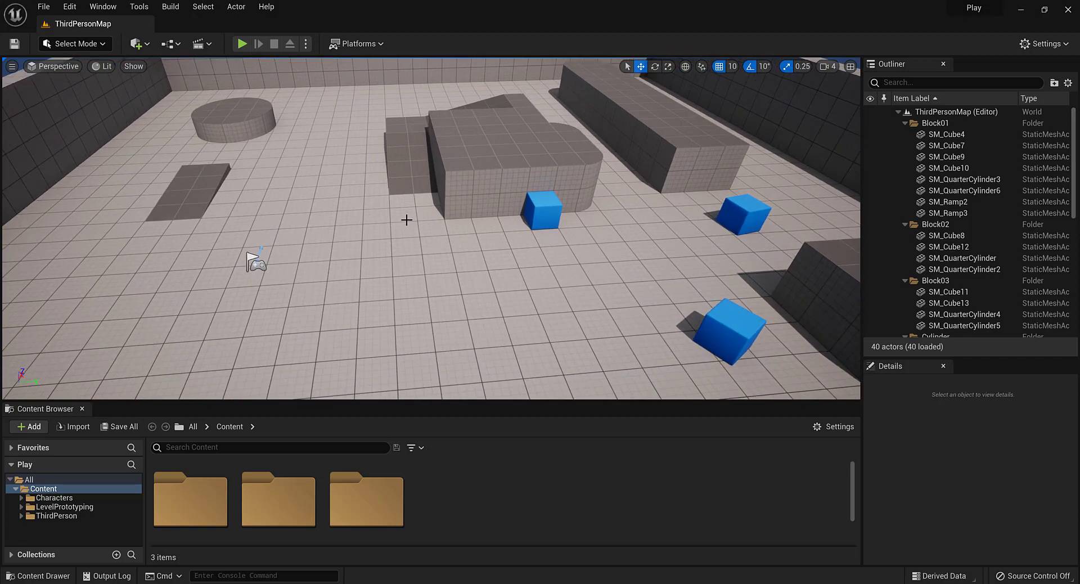
scroll(407, 219, "down", 5)
scroll(407, 220, "up", 12)
scroll(407, 219, "down", 10)
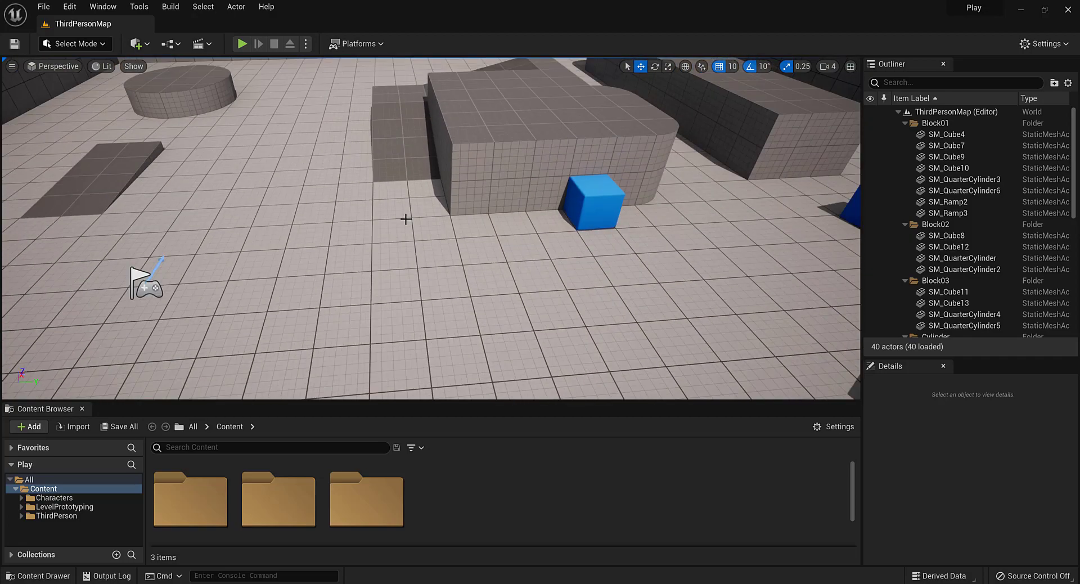
middle_click_drag(454, 191, 450, 161)
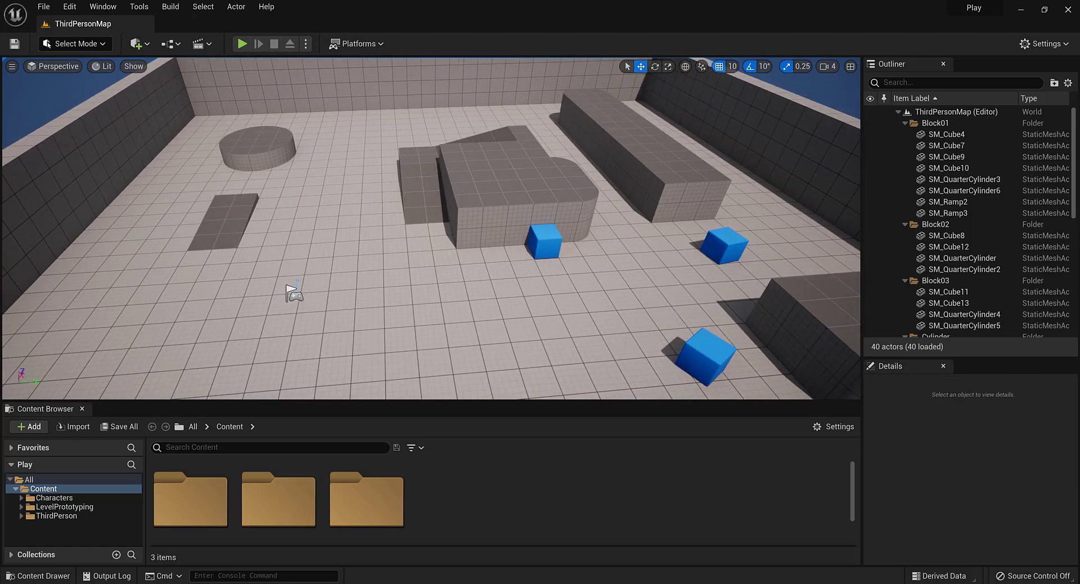
scroll(442, 208, "up", 2)
scroll(442, 208, "down", 3)
scroll(442, 208, "up", 4)
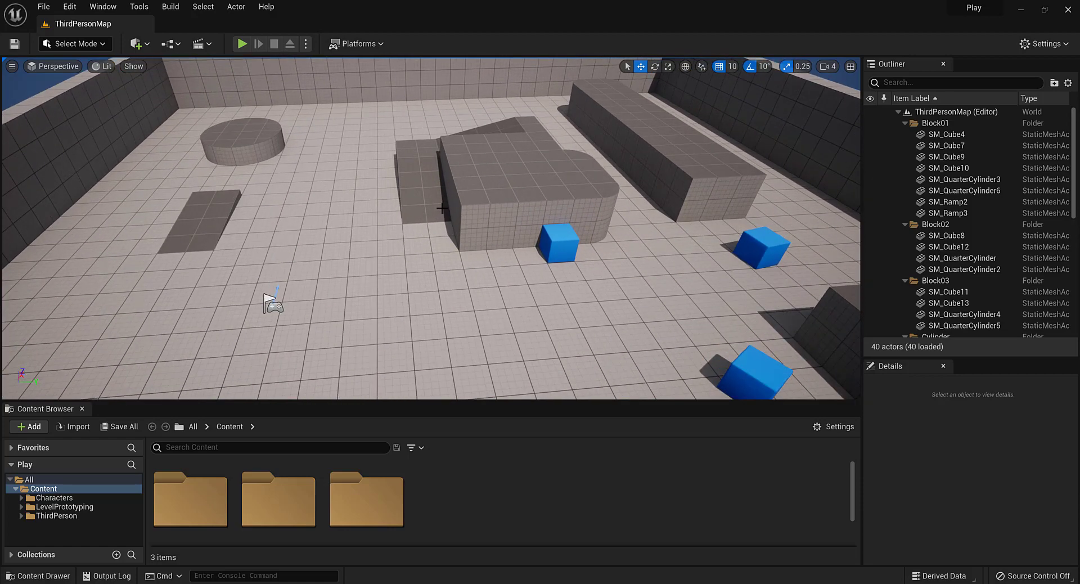
right_click_drag(342, 233, 332, 180)
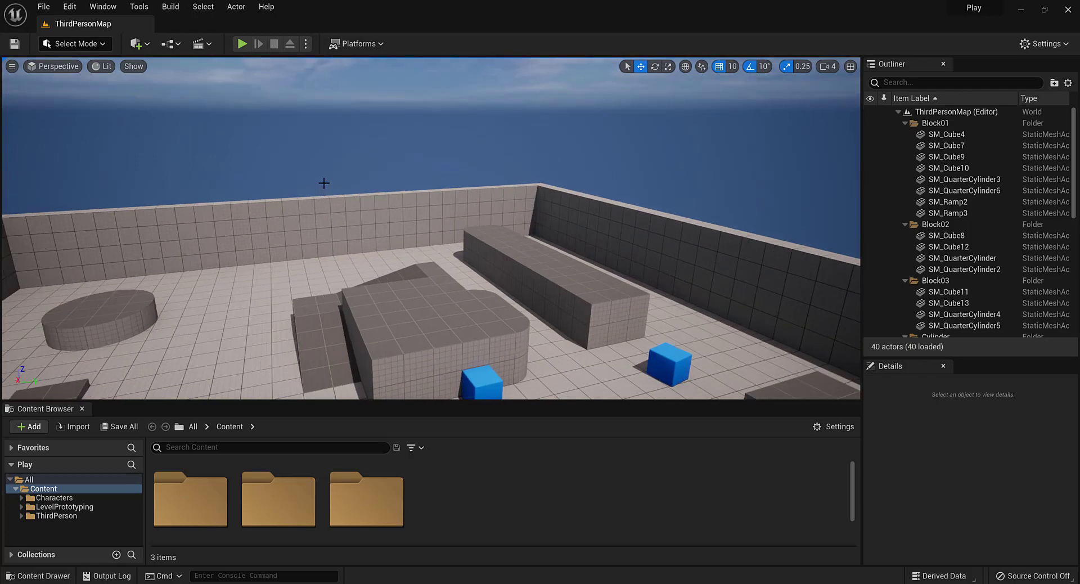
mouse_move(397, 209)
right_mouse_down()
mouse_move(397, 256)
mouse_move(393, 211)
mouse_move(343, 189)
mouse_move(360, 155)
mouse_move(360, 208)
mouse_move(391, 216)
right_mouse_up()
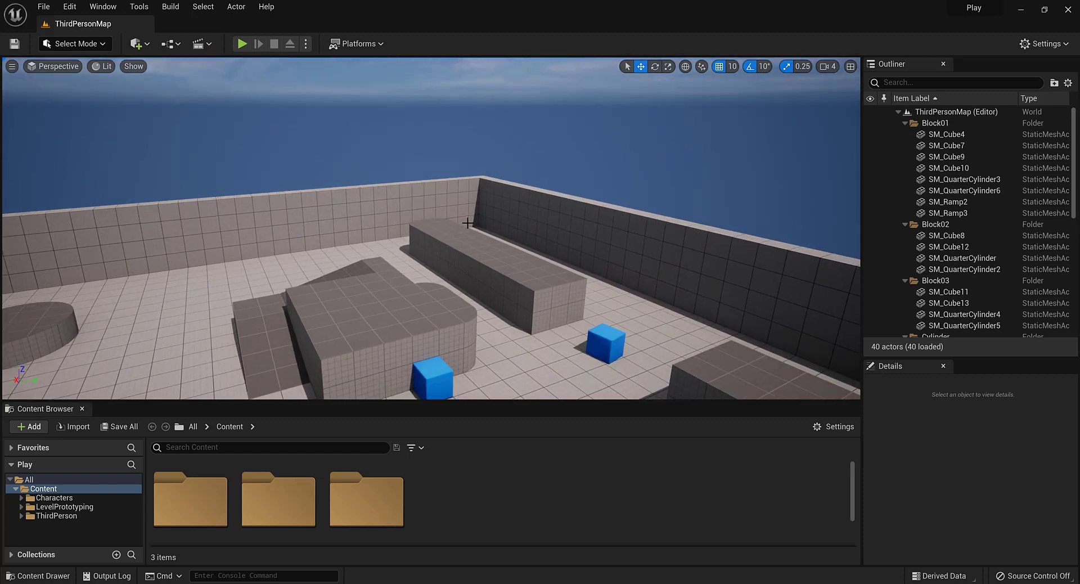
scroll(487, 238, "down", 6)
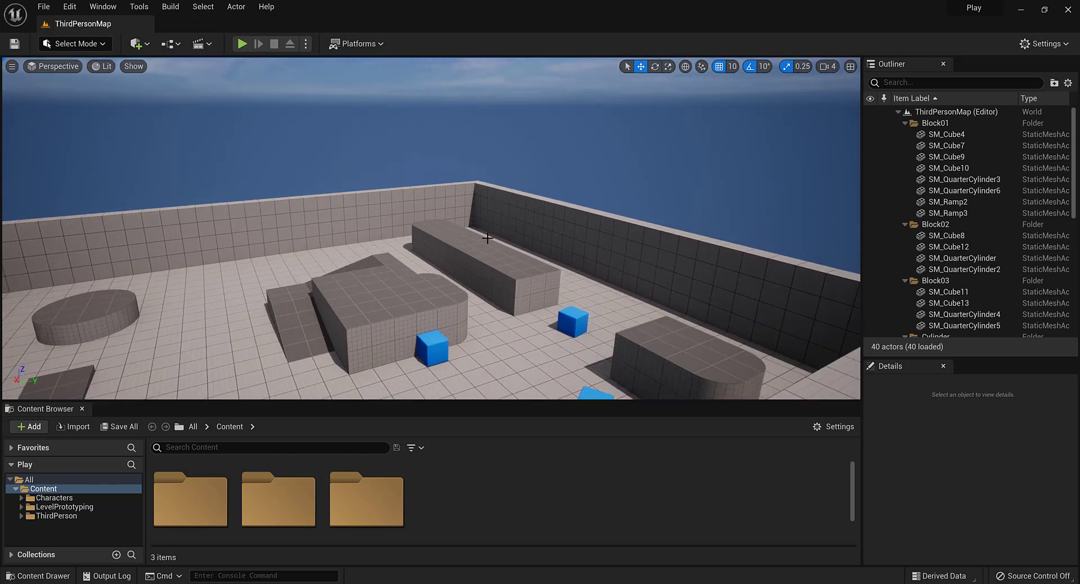
right_click_drag(449, 217, 396, 217)
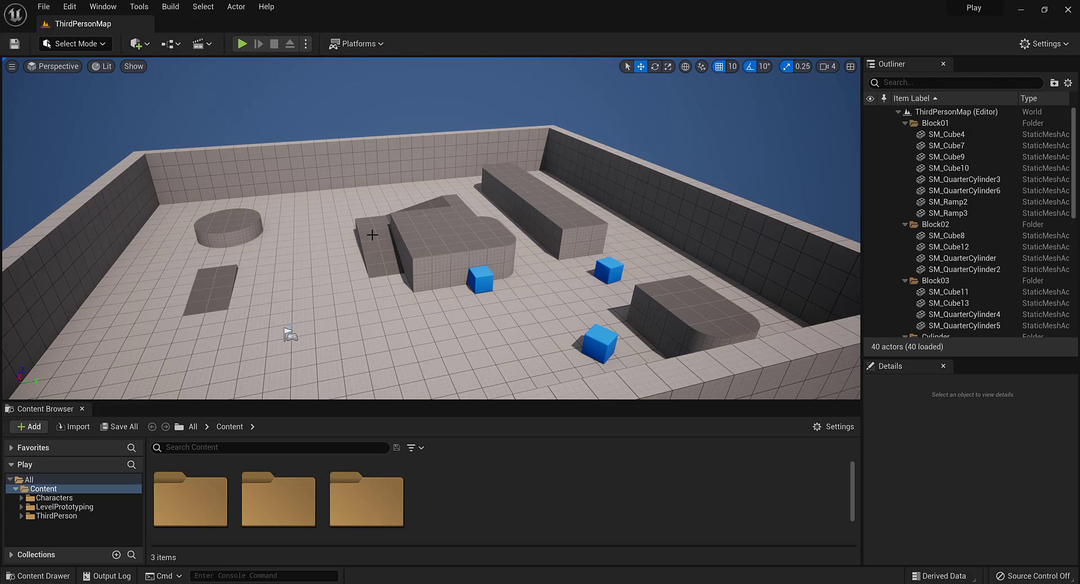
Switch to the Houseplans website in the browser and open the Modern home plan collection
key("alt+Tab")
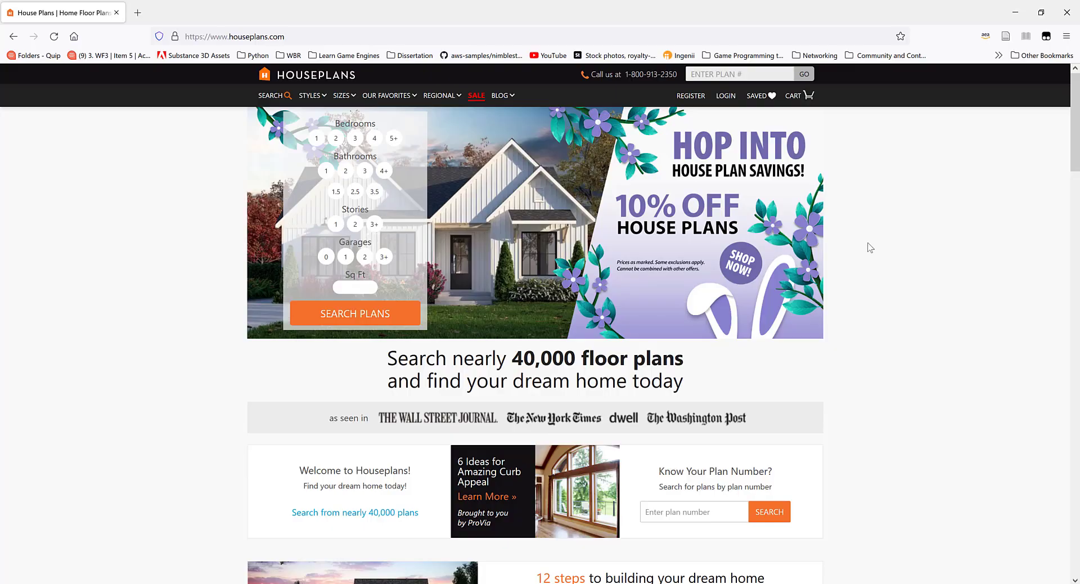
scroll(870, 247, "down", 5)
scroll(216, 358, "down", 2)
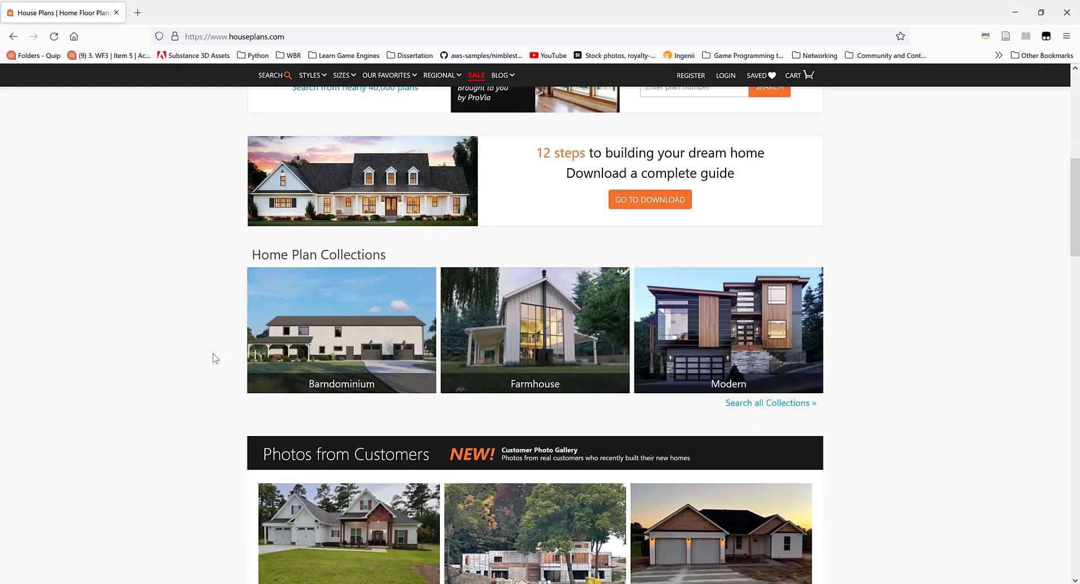
scroll(855, 228, "down", 3)
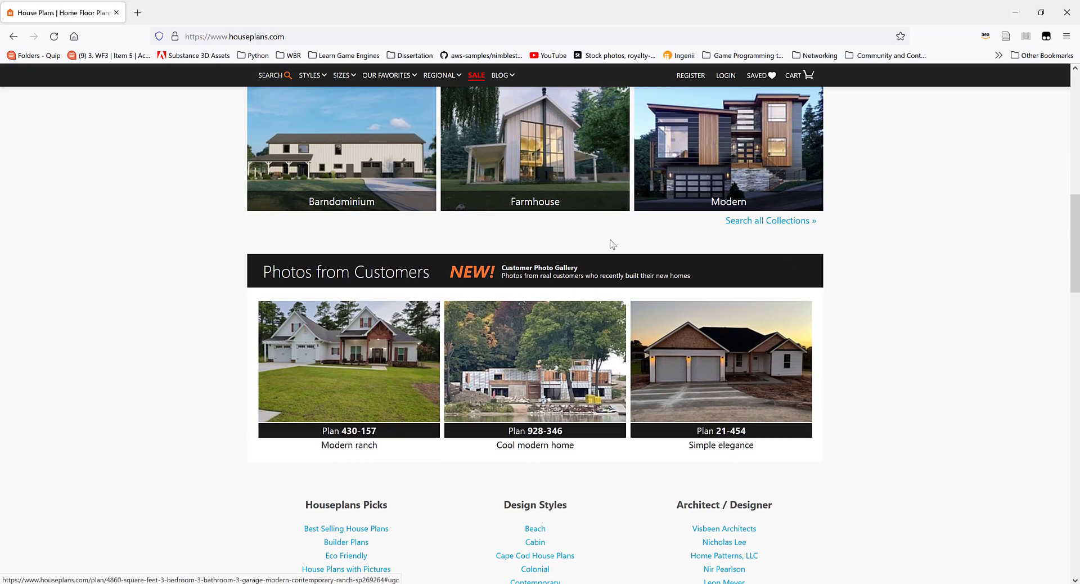
left_click(743, 148)
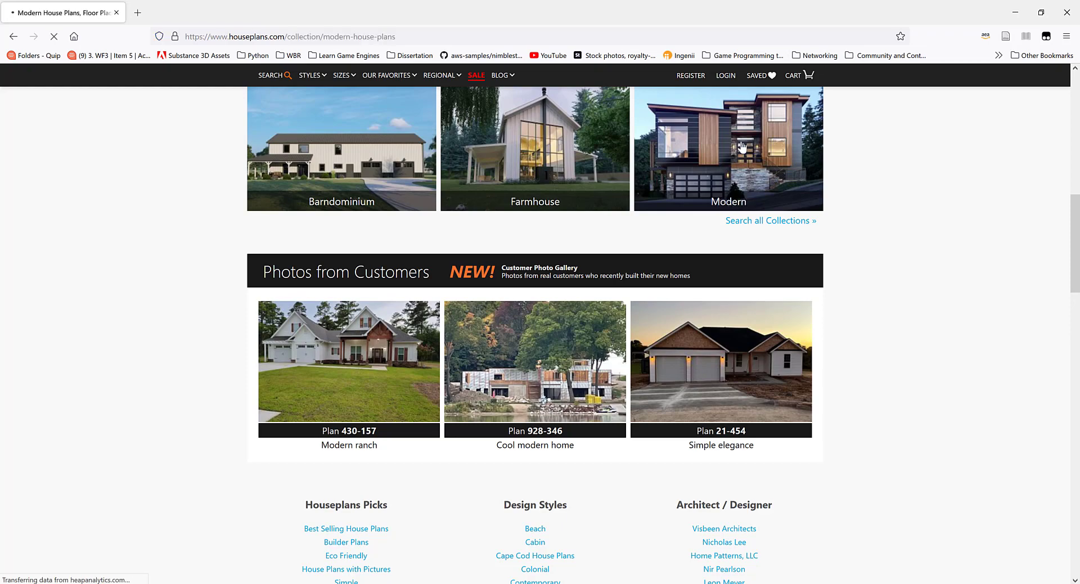
Open Plan 1066-34 from the modern house plans and show its floor plan with the kitchen, dining and great rooms
scroll(382, 299, "down", 3)
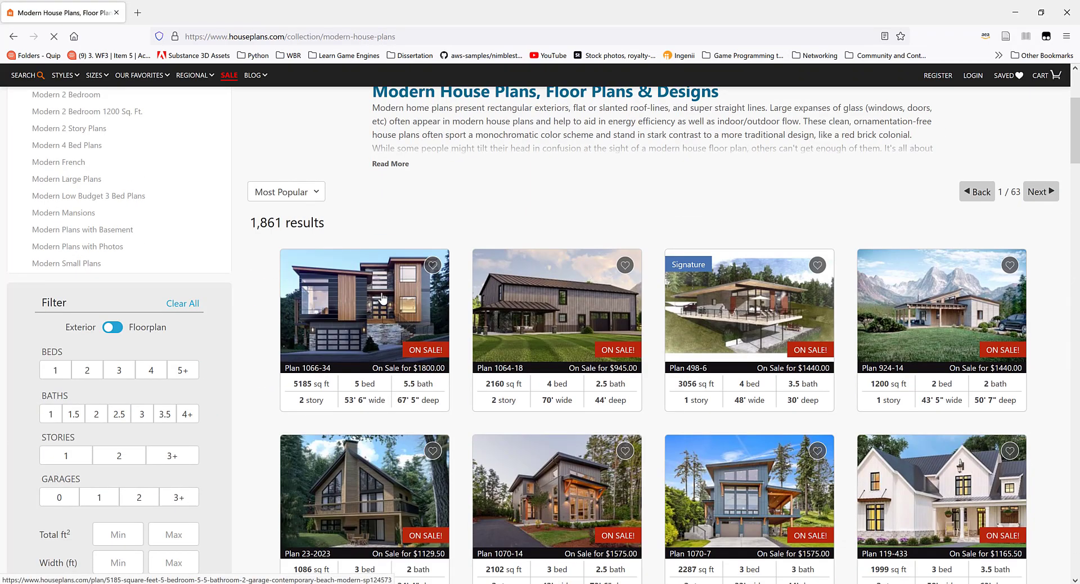
scroll(394, 300, "down", 2)
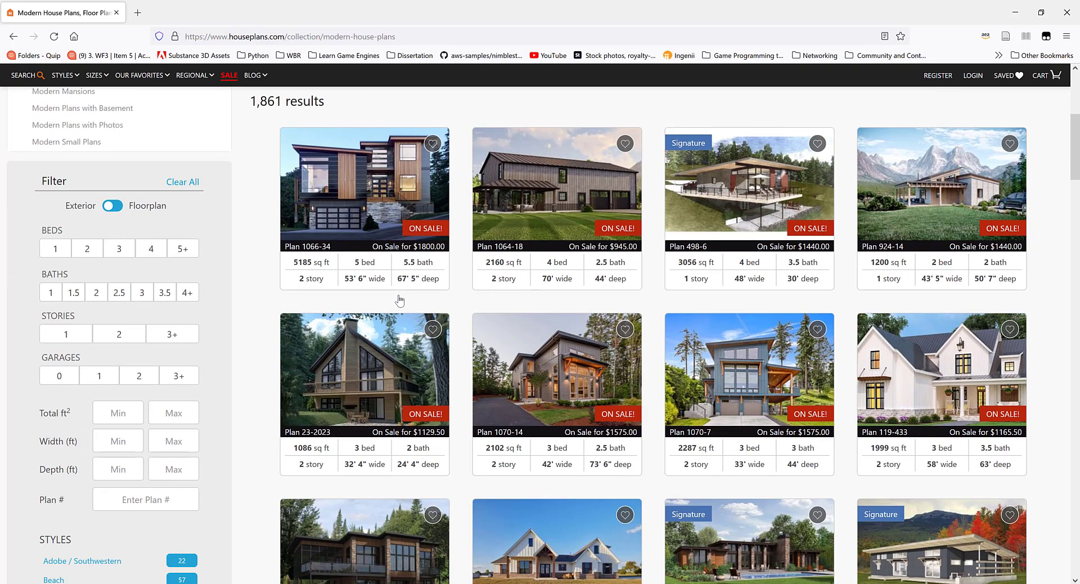
left_click(374, 187)
scroll(753, 274, "down", 1)
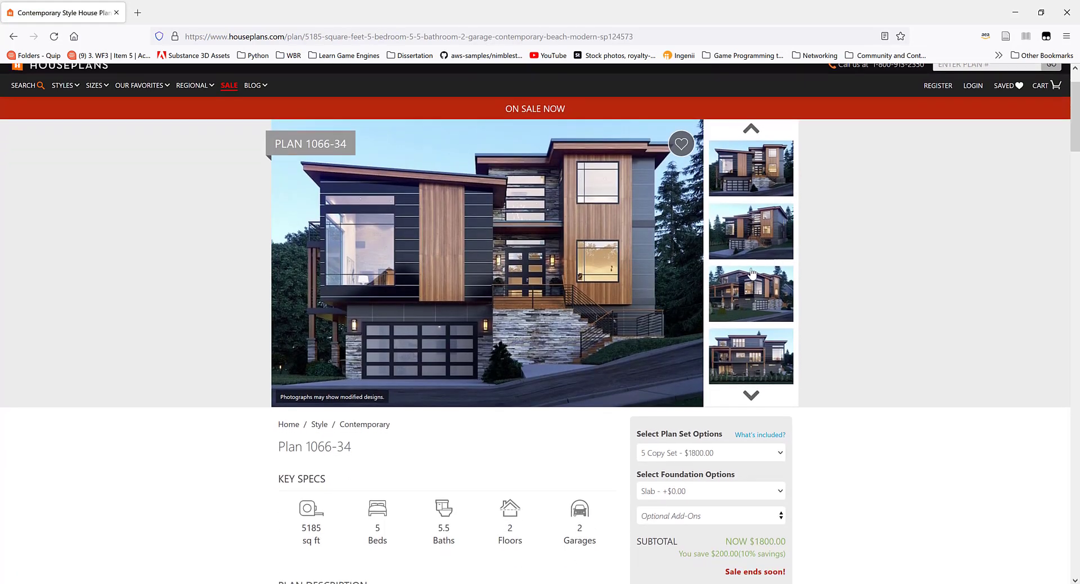
scroll(642, 355, "down", 3)
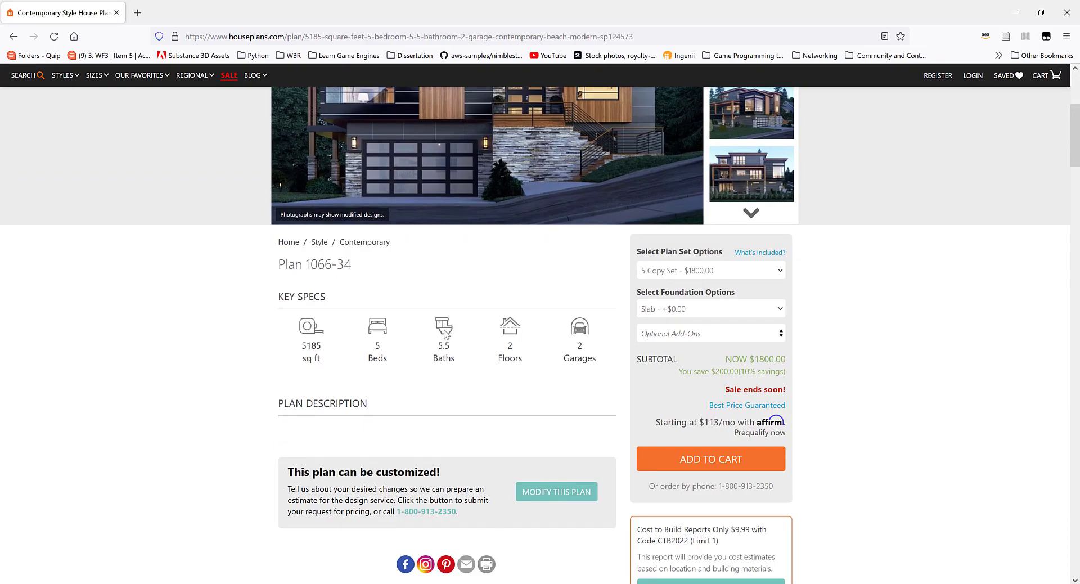
left_click(751, 213)
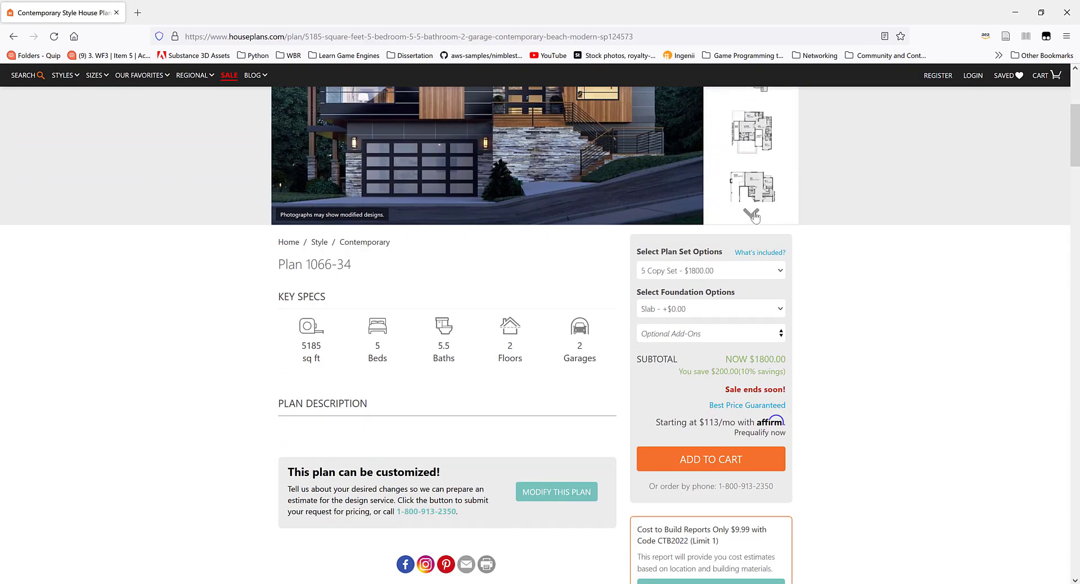
scroll(837, 214, "up", 1)
scroll(837, 215, "up", 1)
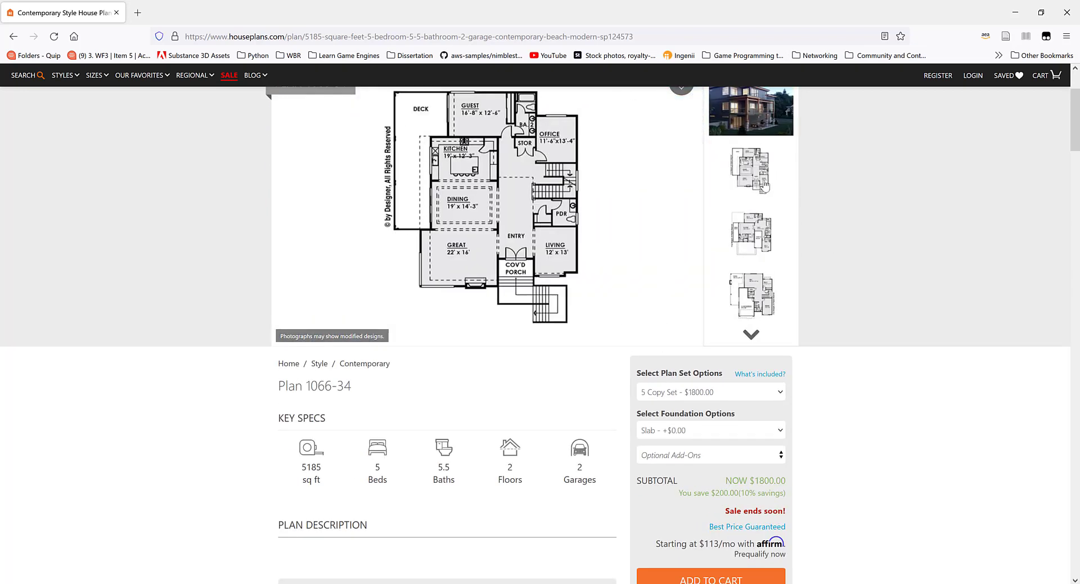
Enlarge the main floor plan image of Plan 1066-34 in the plan's image gallery
scroll(591, 229, "up", 1)
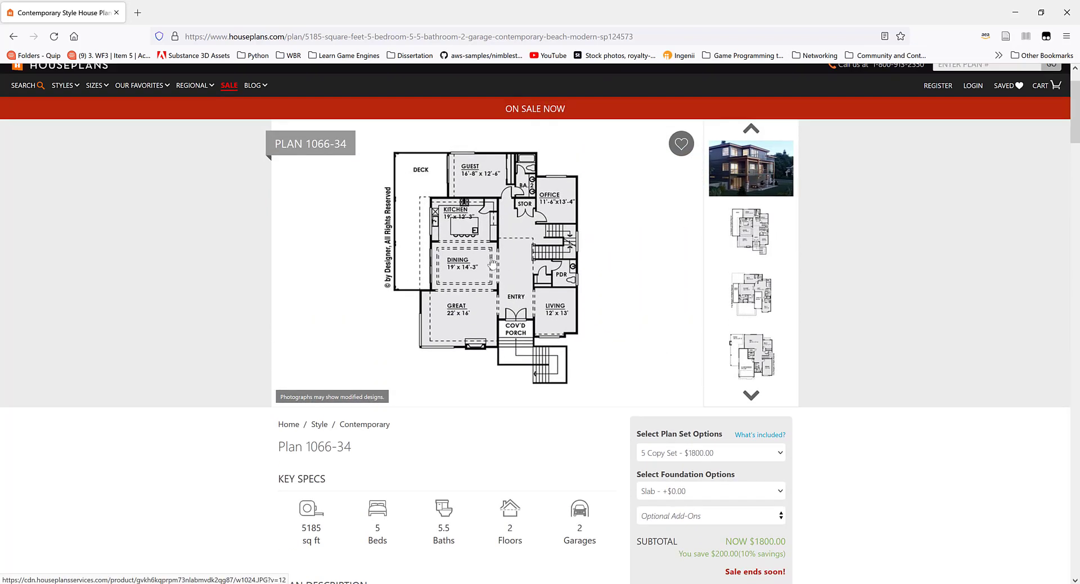
left_click(492, 263)
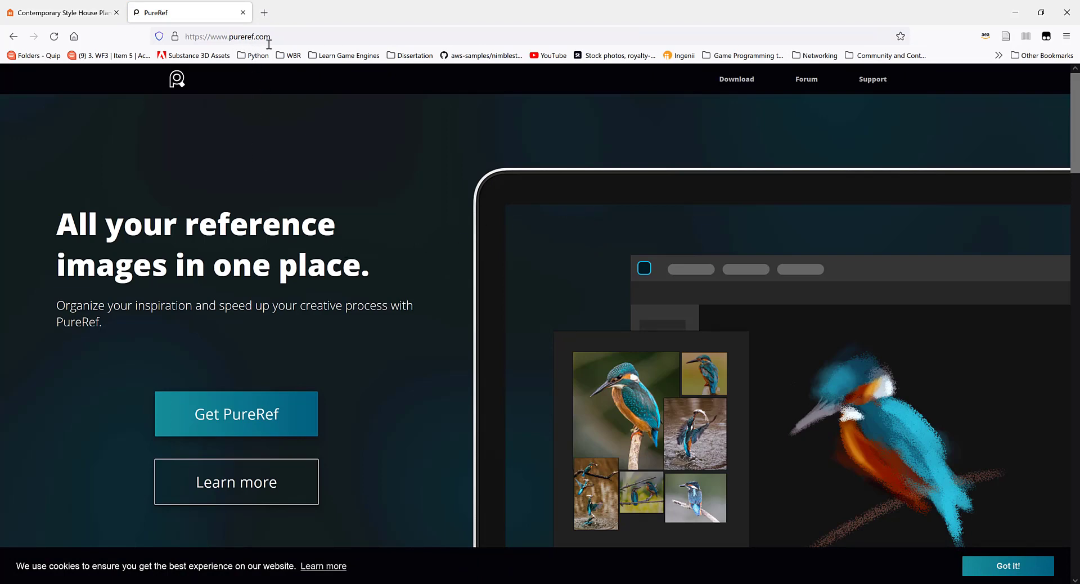
Look over the PureRef home page, including its introduction and the download option
scroll(443, 258, "down", 4)
scroll(234, 318, "up", 2)
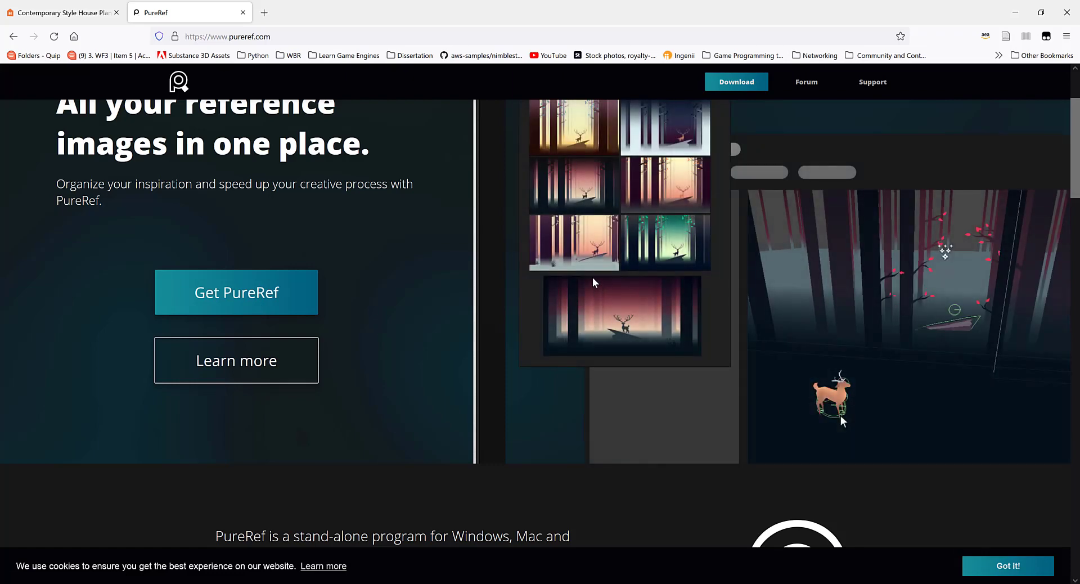
scroll(594, 281, "up", 2)
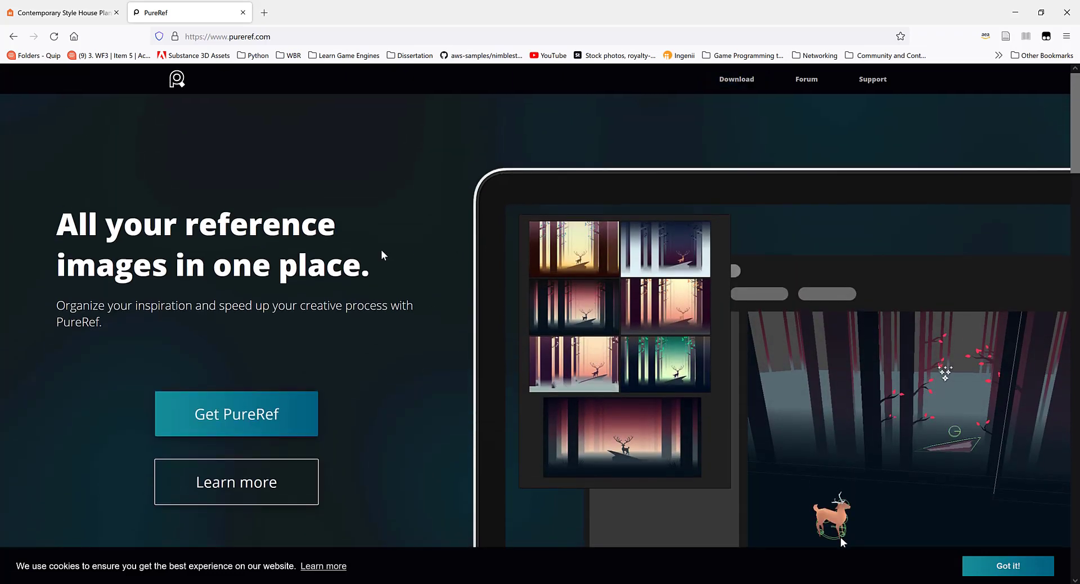
scroll(340, 311, "down", 2)
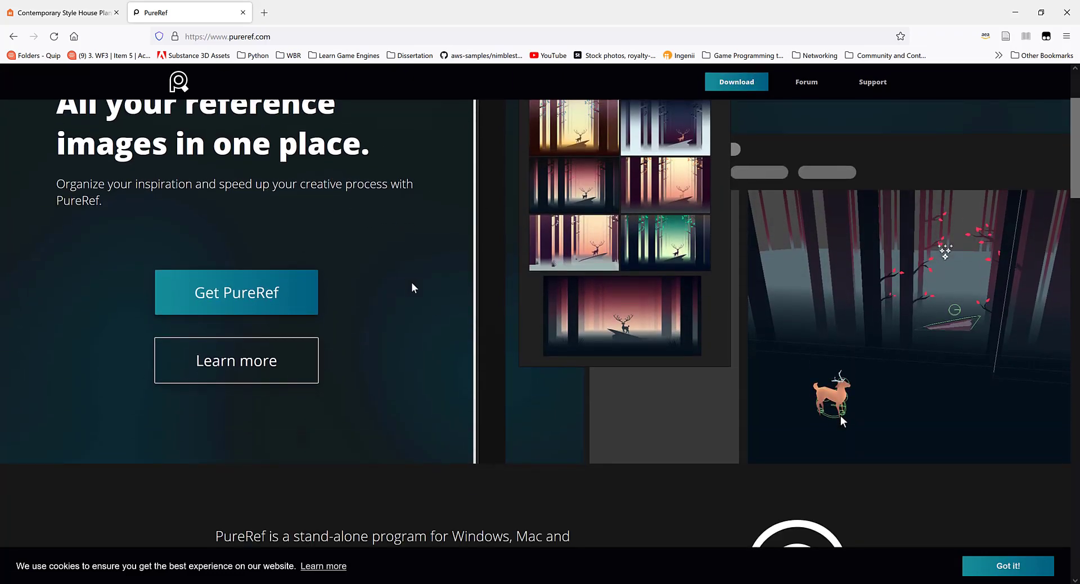
scroll(619, 253, "up", 2)
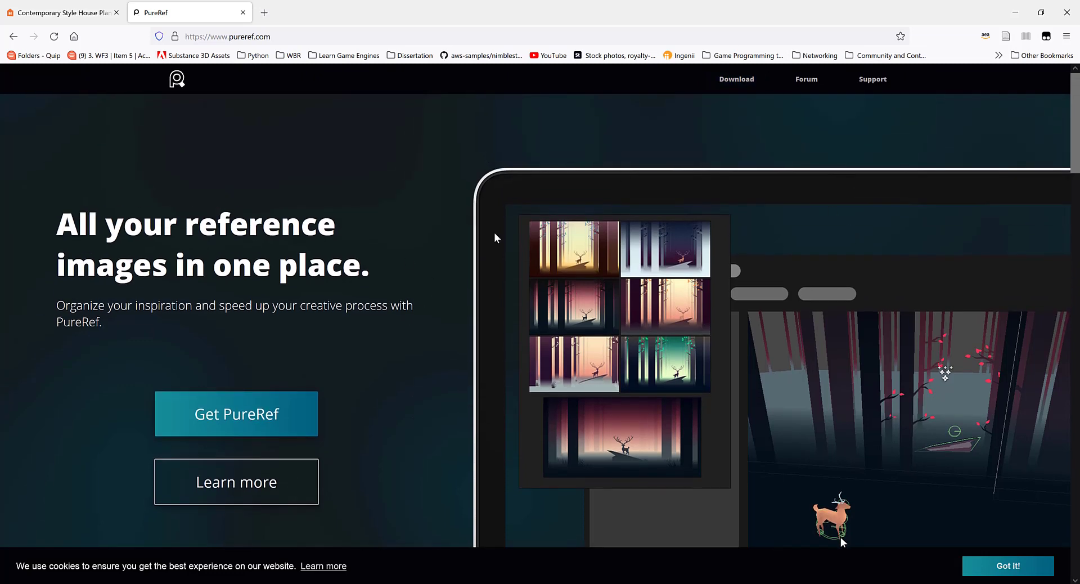
Return to the Houseplans gallery and copy the main floor plan image of Plan 1066-34
left_click(78, 16)
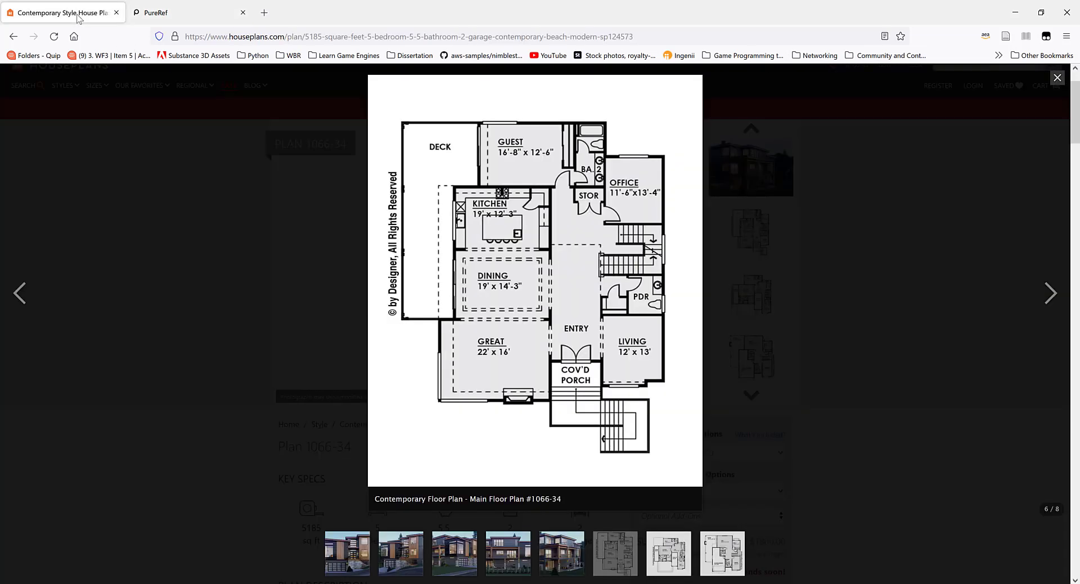
right_click(529, 253)
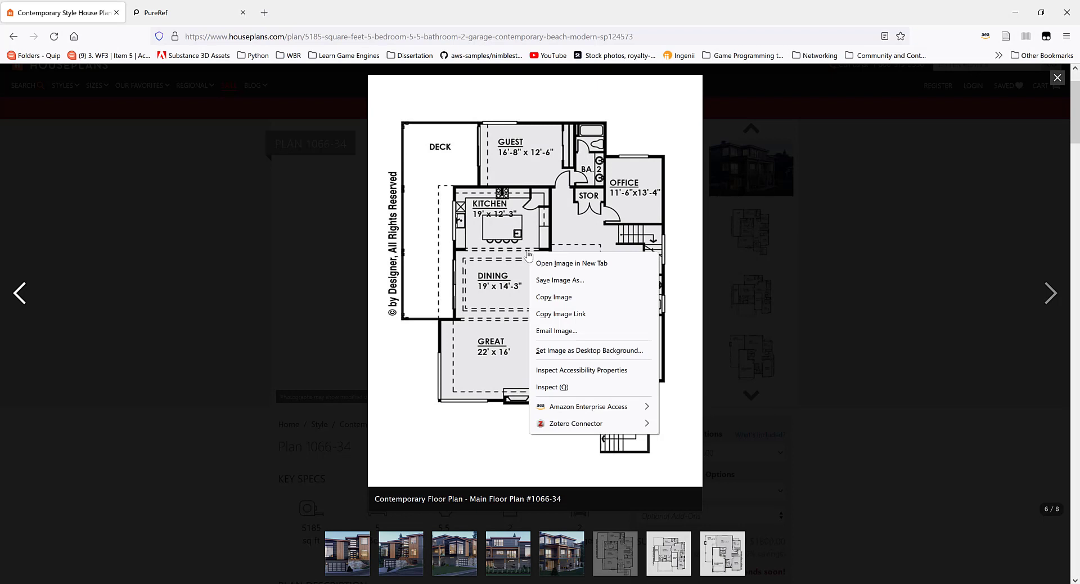
left_click(566, 297)
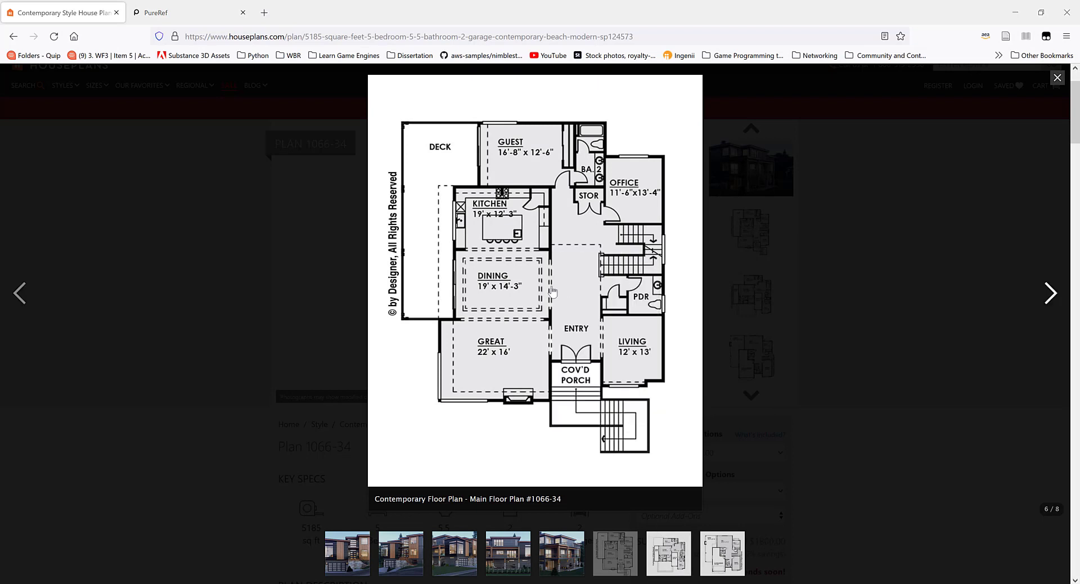
Keep the PureRef window always on top and paste the main floor plan onto its empty board
key("ctrl+shift+a")
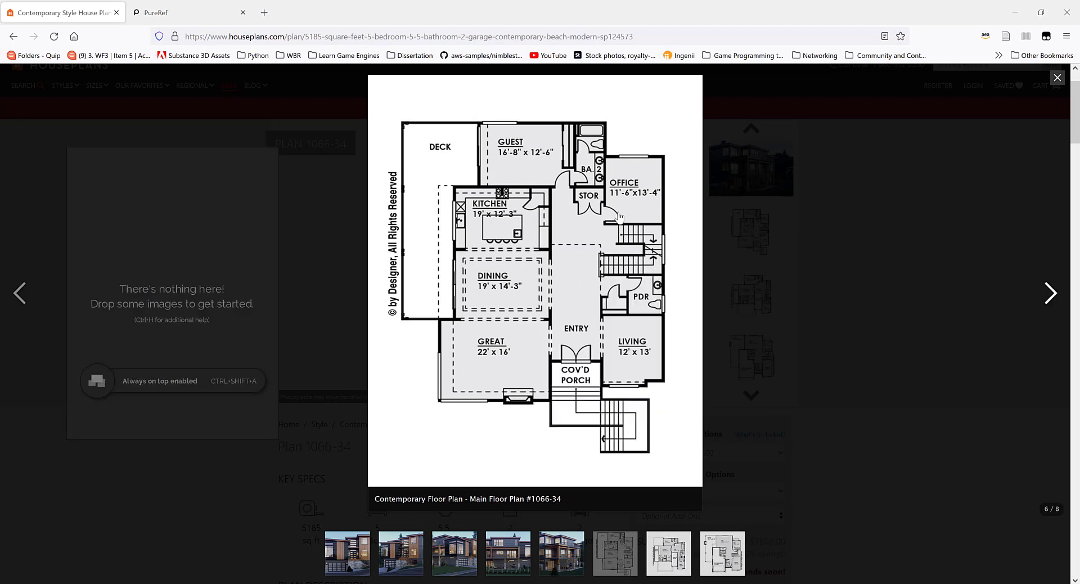
left_click_drag(163, 184, 216, 155)
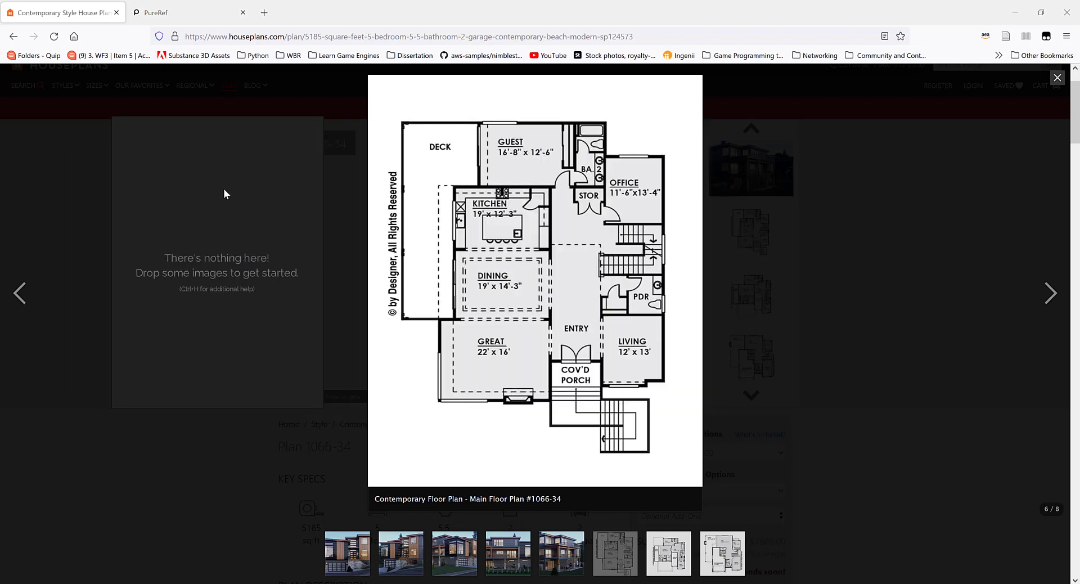
key("ctrl+v")
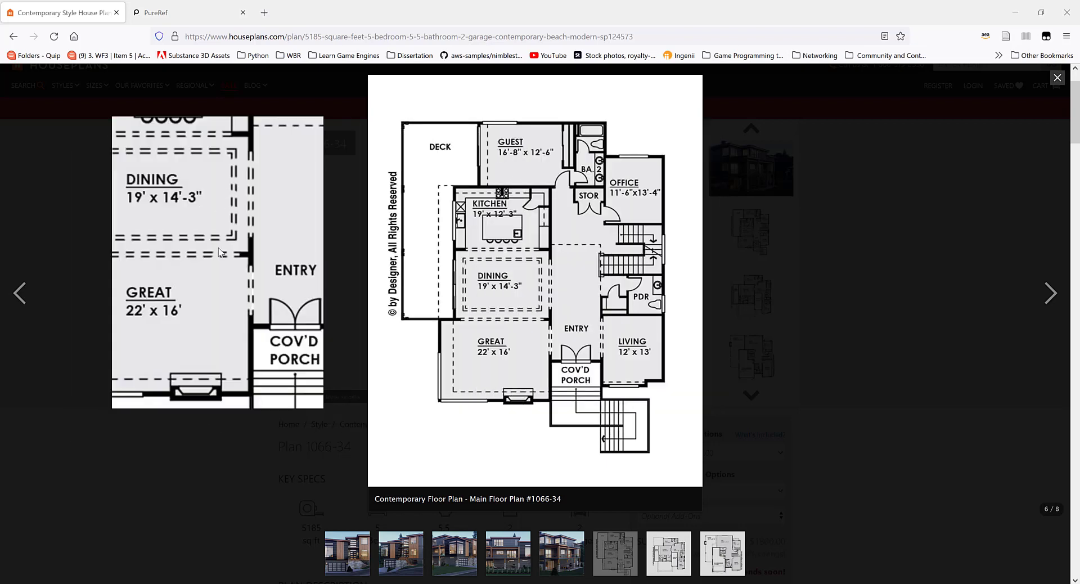
scroll(218, 247, "down", 4)
scroll(219, 252, "down", 5)
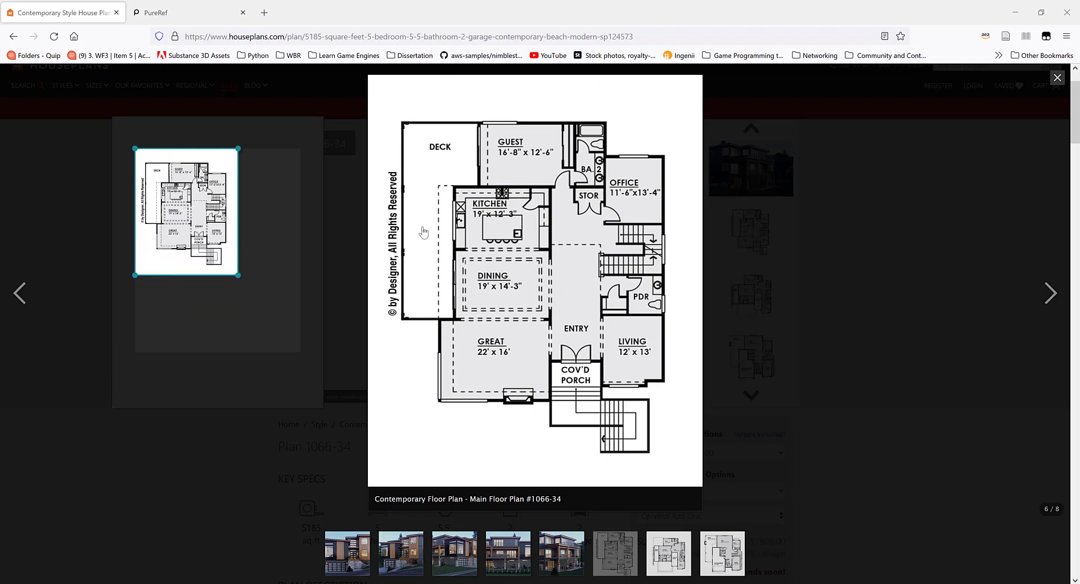
Show the upper floor plan in the gallery and paste a copy of it beside the main floor plan in PureRef
left_click(1052, 295)
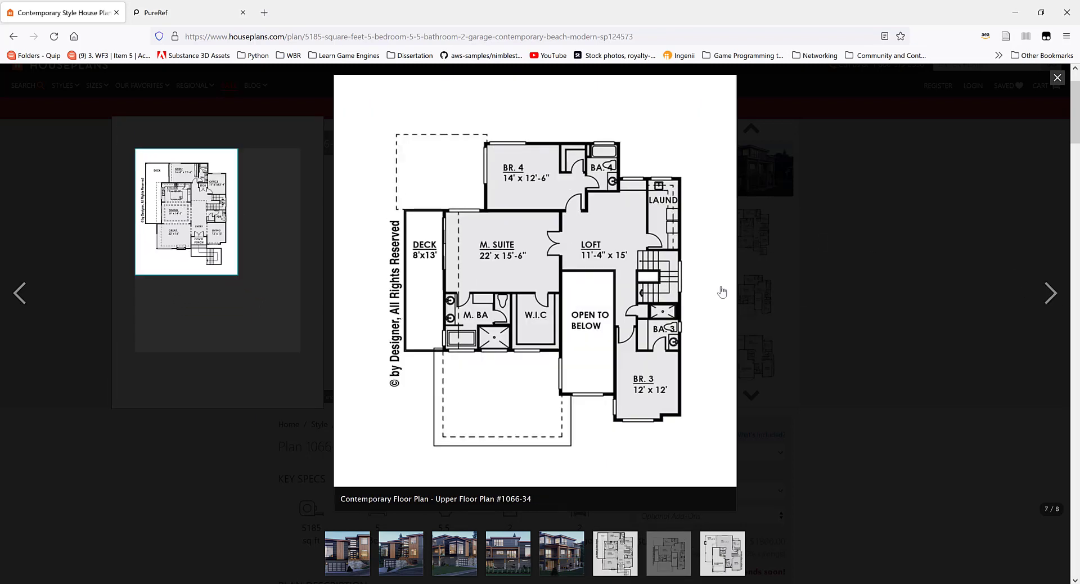
right_click(585, 280)
left_click(619, 325)
left_click(286, 228)
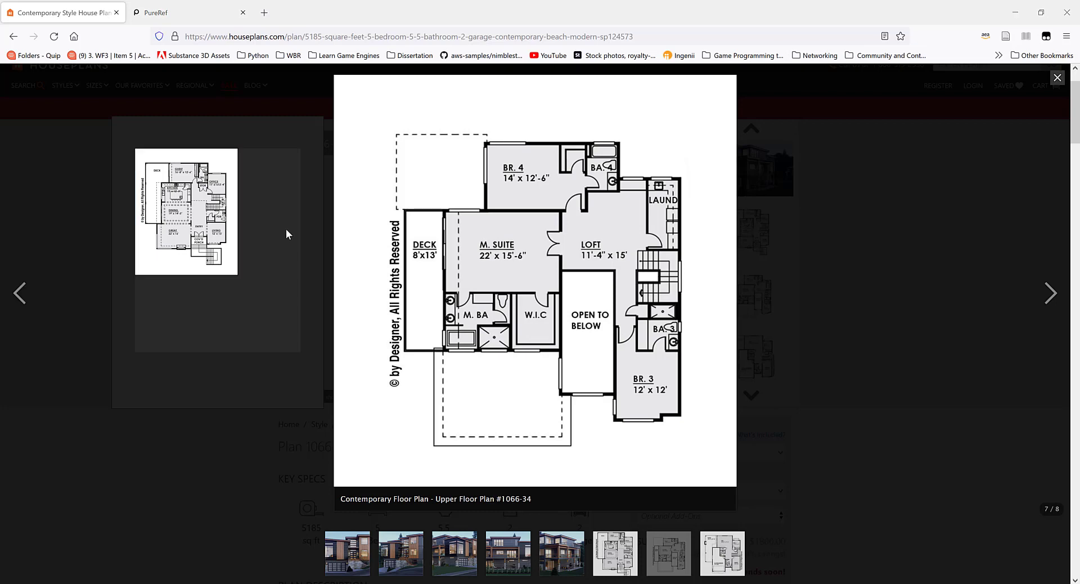
key("ctrl+v")
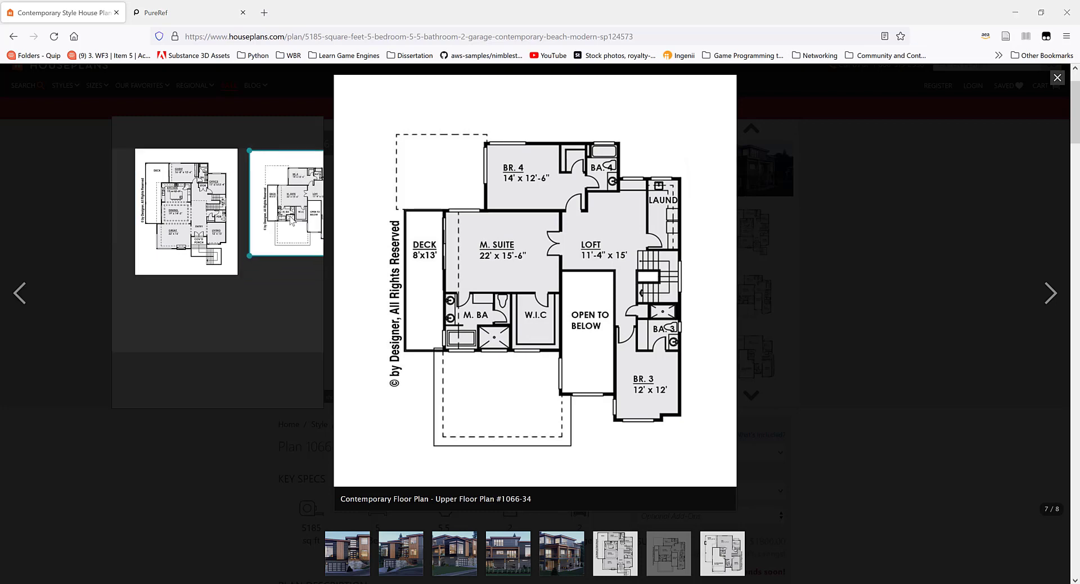
Go past the lower floor plan to exterior image 5 of 8 and paste a copy of it onto the PureRef board
left_click(1046, 293)
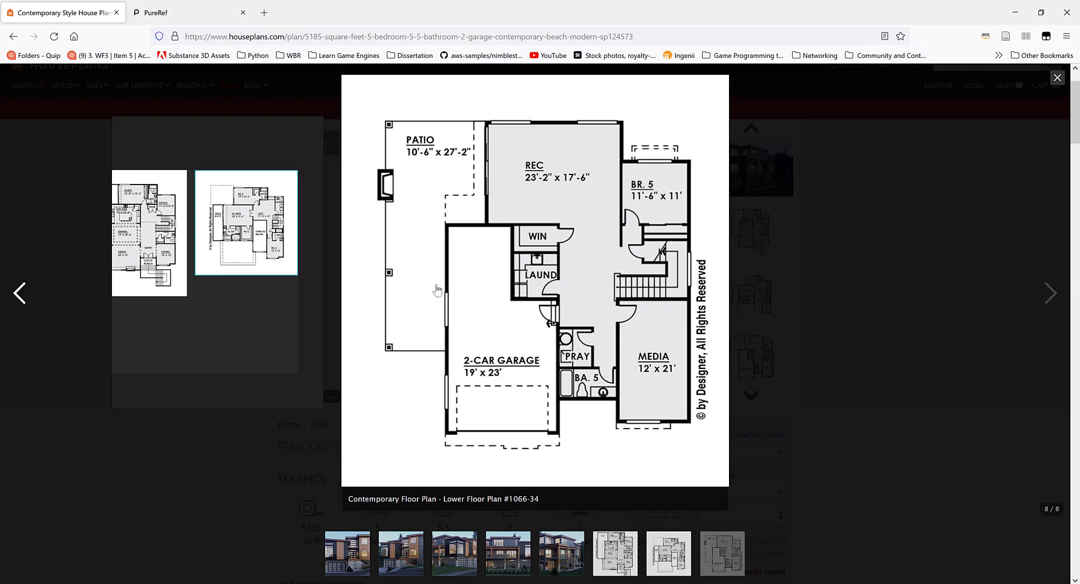
left_click(19, 293)
left_click(19, 292)
left_click(20, 293)
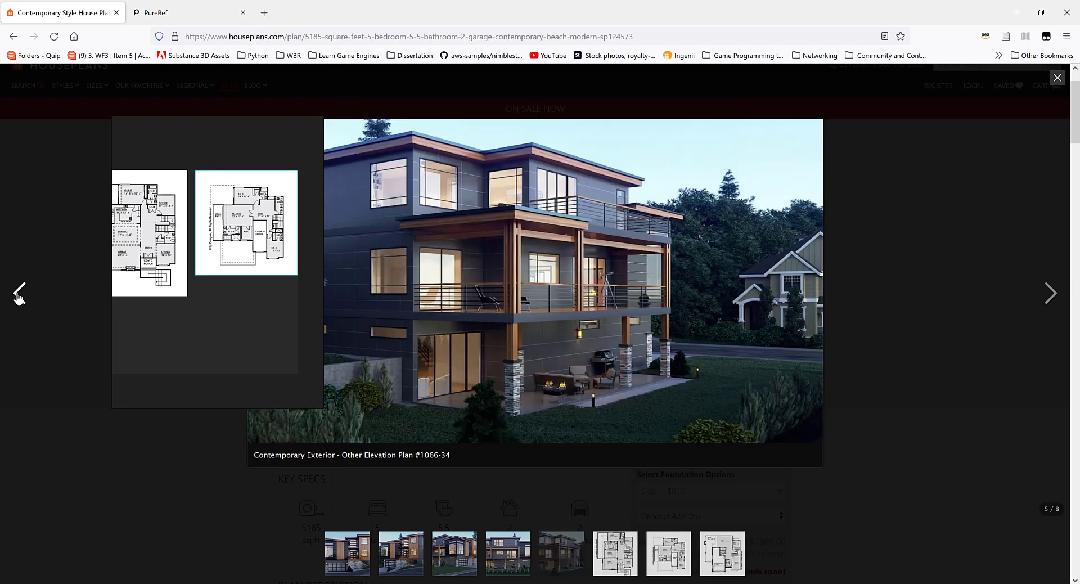
right_click(545, 252)
left_click(569, 298)
key("ctrl+v")
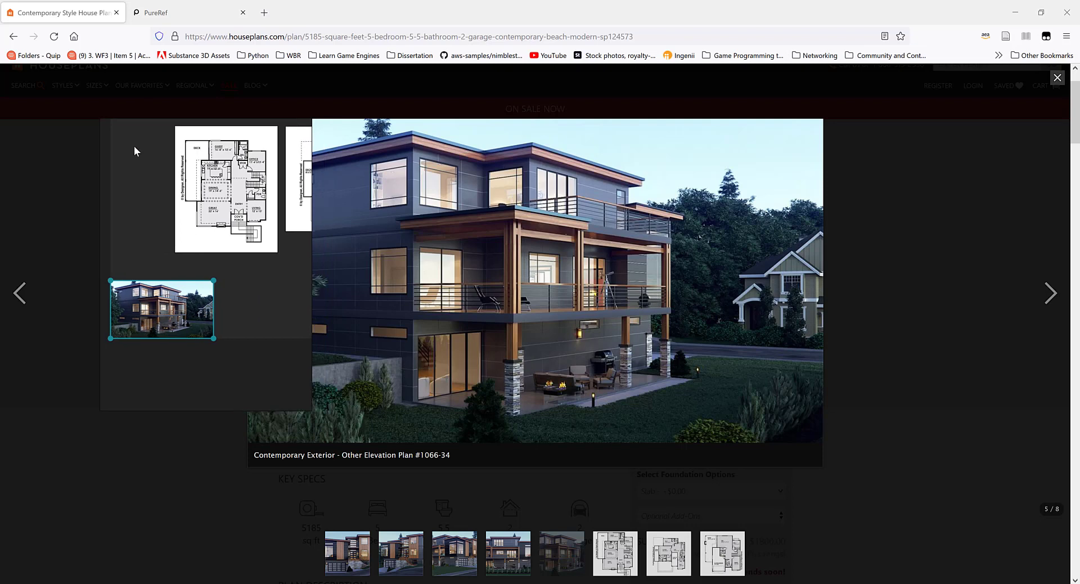
Move the PureRef window beside the enlarged gallery picture so that it no longer covers the house rendering
left_click_drag(135, 152, 477, 212)
left_click(18, 292)
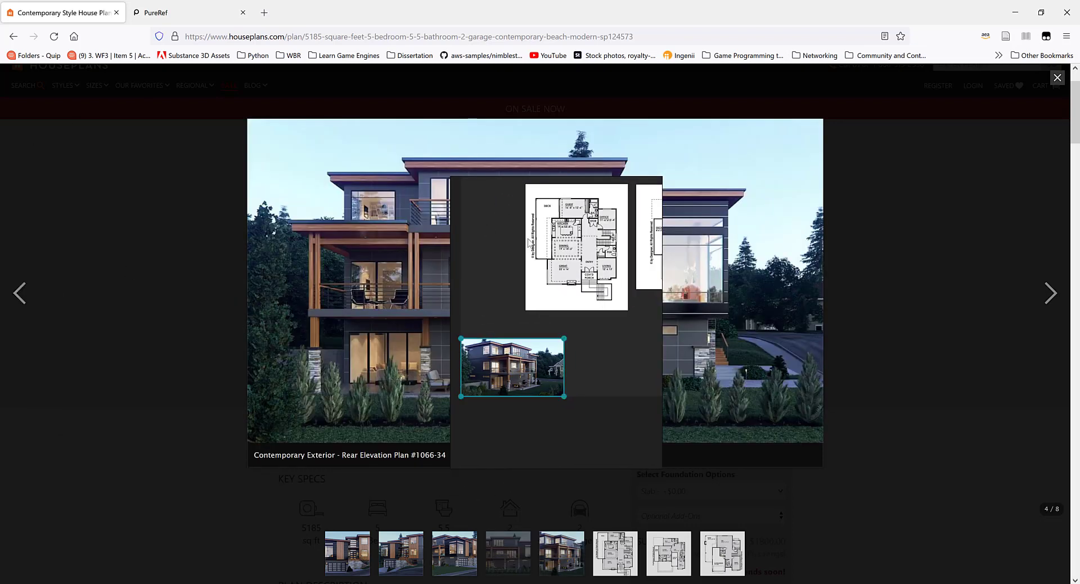
left_click_drag(493, 261, 866, 263)
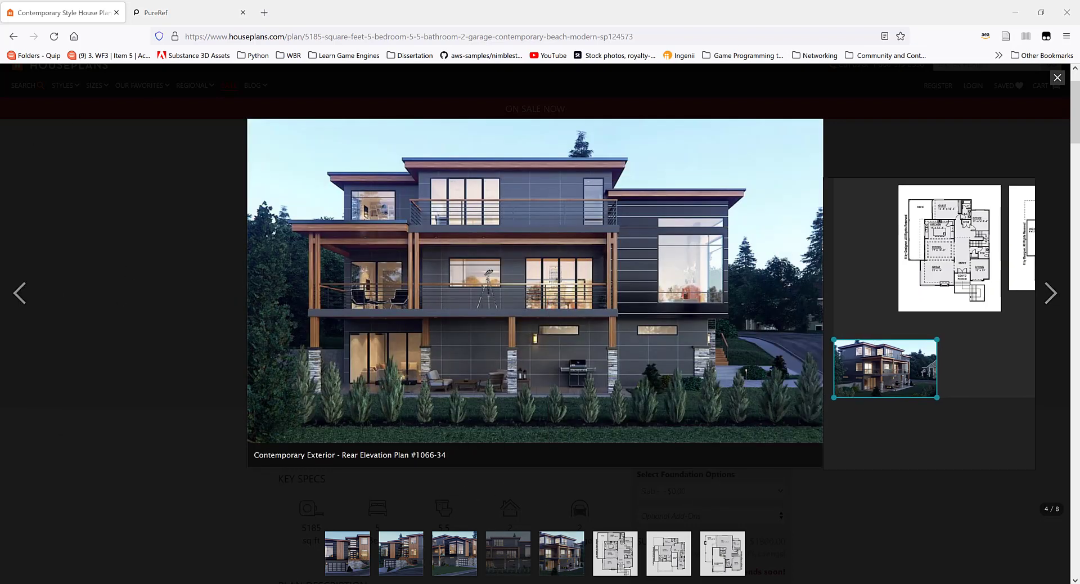
Show exterior image 3 of 8 and paste a copy beside the first house rendering on the PureRef board
left_click(19, 294)
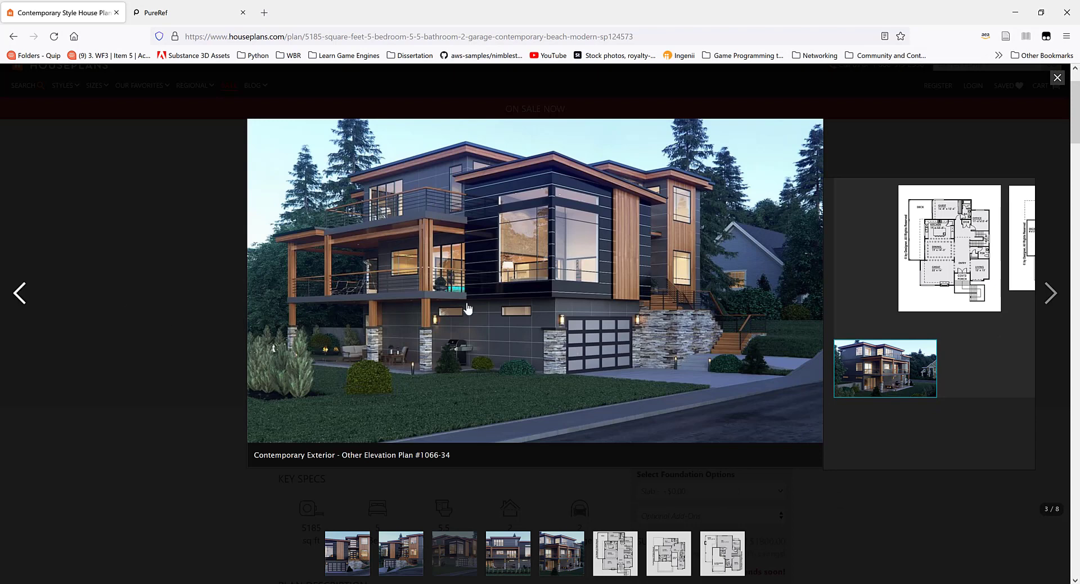
right_click(541, 254)
left_click(579, 297)
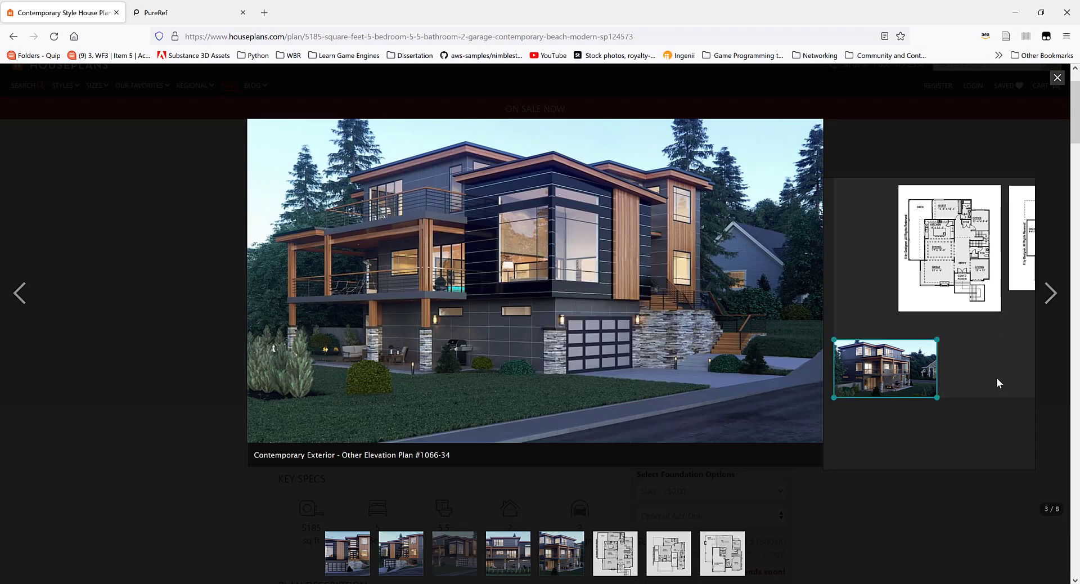
left_click(1000, 380)
key("ctrl+v")
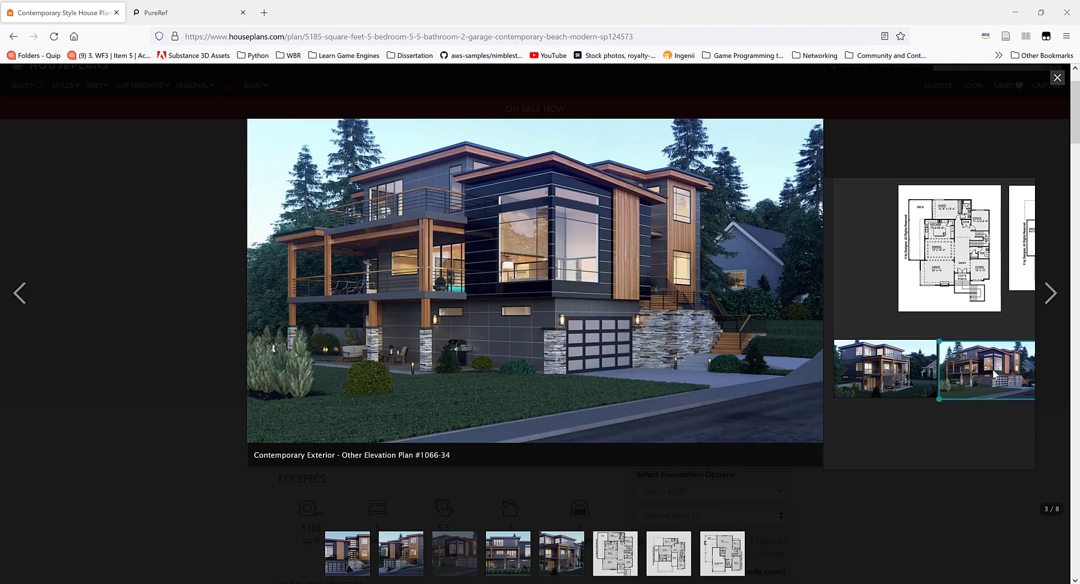
Show the angled front elevation, image 2 of 8, and paste a copy of it onto the PureRef board
left_click(20, 293)
right_click(502, 273)
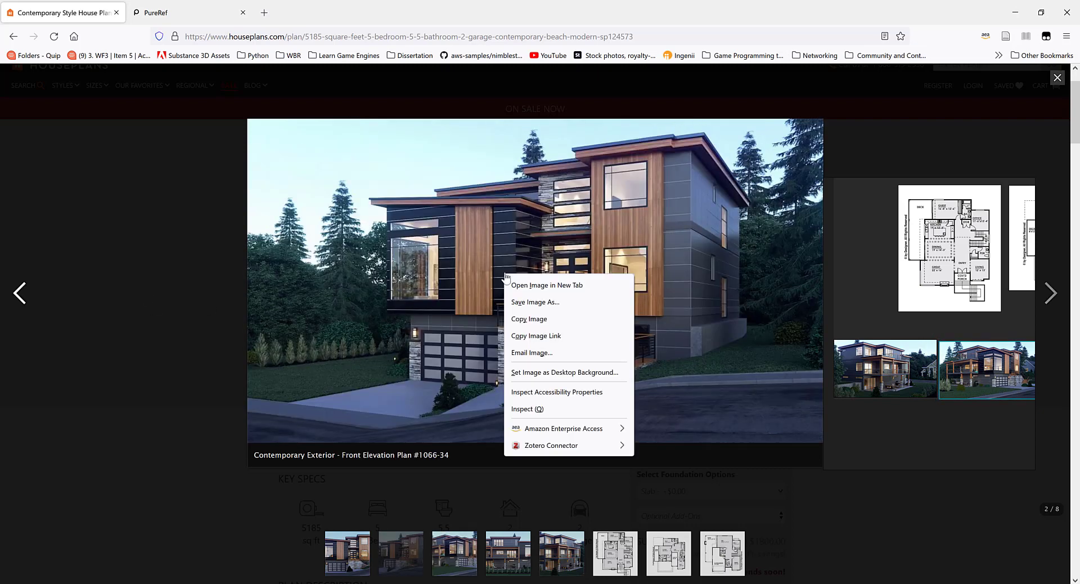
left_click(541, 318)
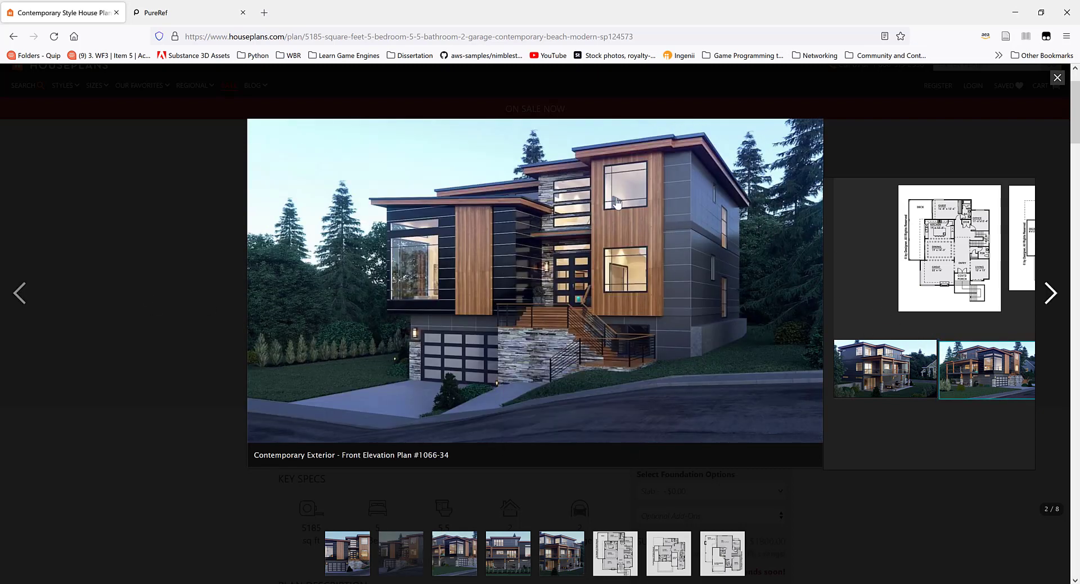
left_click(859, 283)
key("ctrl+v")
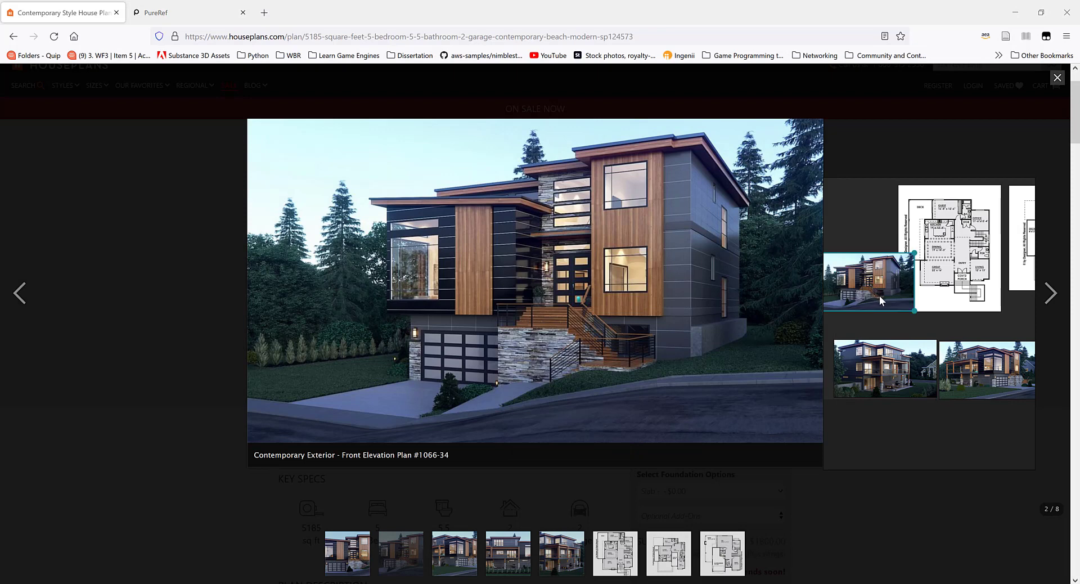
Move the pasted front elevation off the main floor plan into the free space beside it
right_click_drag(879, 295, 965, 300)
left_click_drag(964, 299, 938, 308)
middle_click_drag(963, 341, 981, 358)
right_click_drag(953, 198, 786, 221)
middle_click_drag(771, 283, 809, 277)
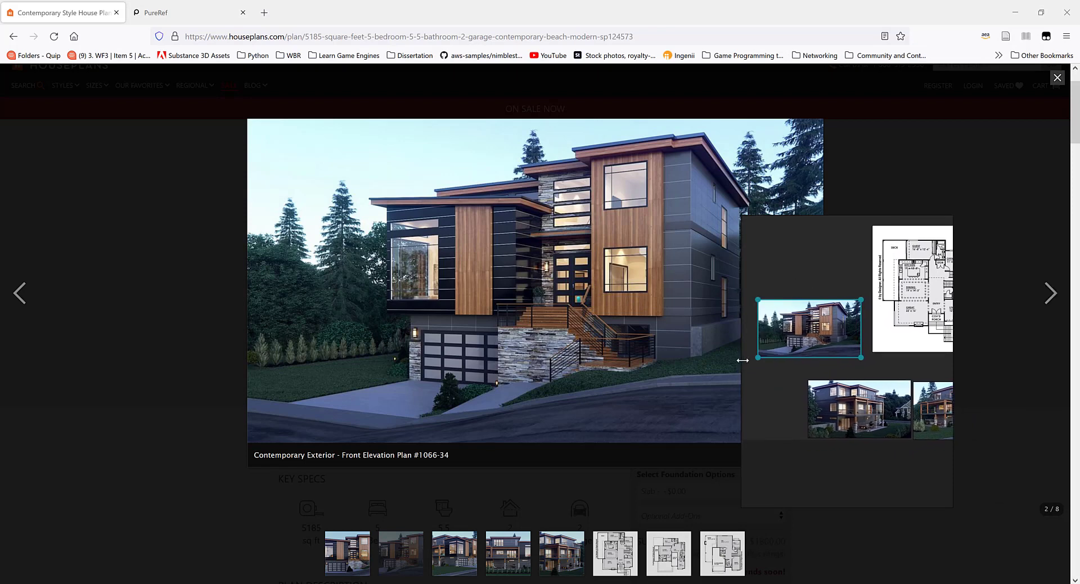
Widen the PureRef window to show more of the reference images
left_click_drag(742, 360, 649, 359)
right_click_drag(778, 274, 794, 254)
middle_click_drag(794, 255, 746, 254)
Show front elevation image 1 of 8 and paste a copy of it onto the PureRef board
left_click(14, 298)
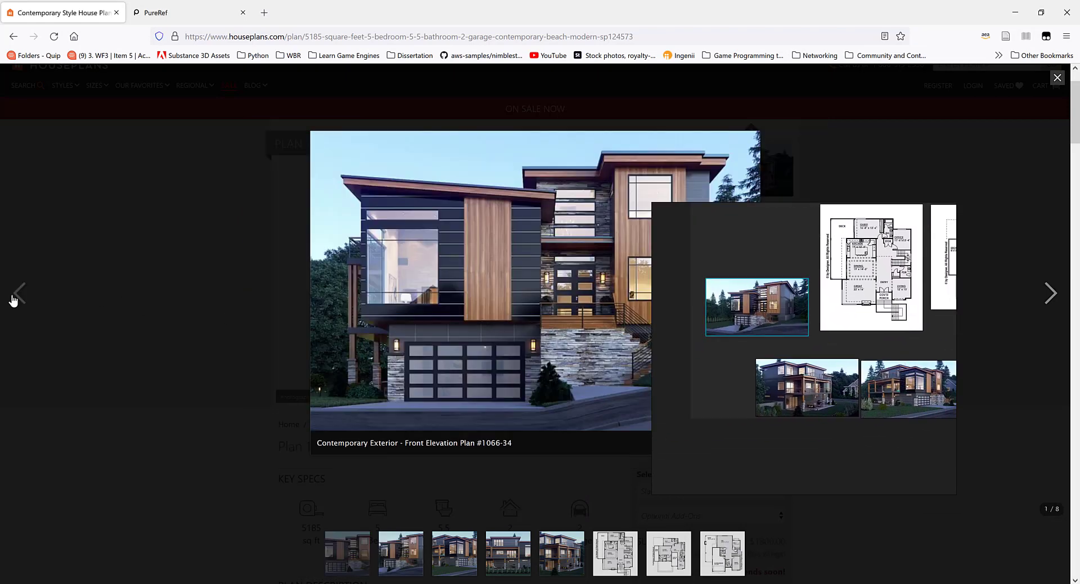
right_click(505, 237)
left_click(540, 279)
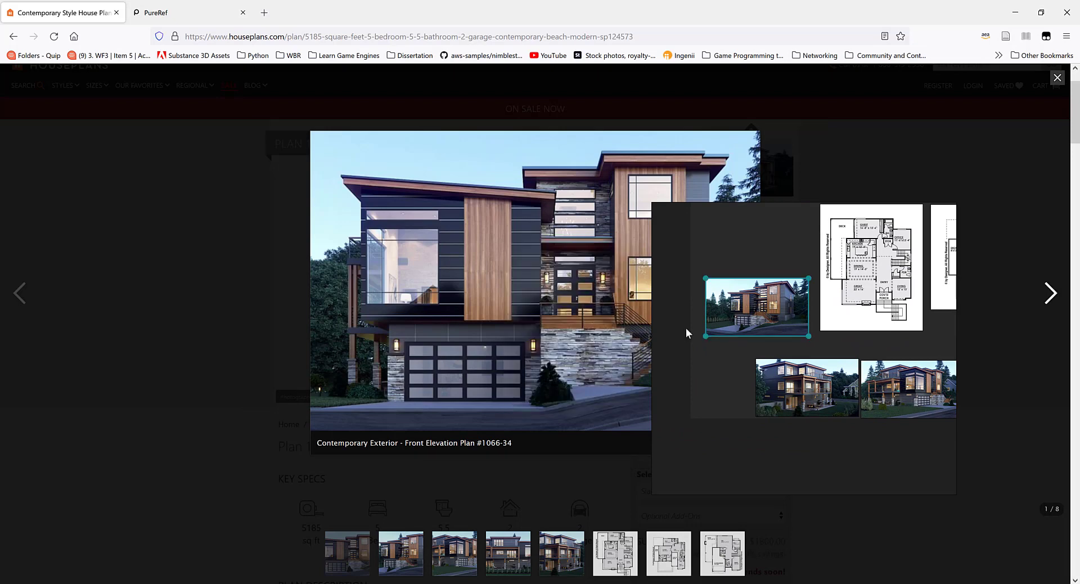
key("ctrl+v")
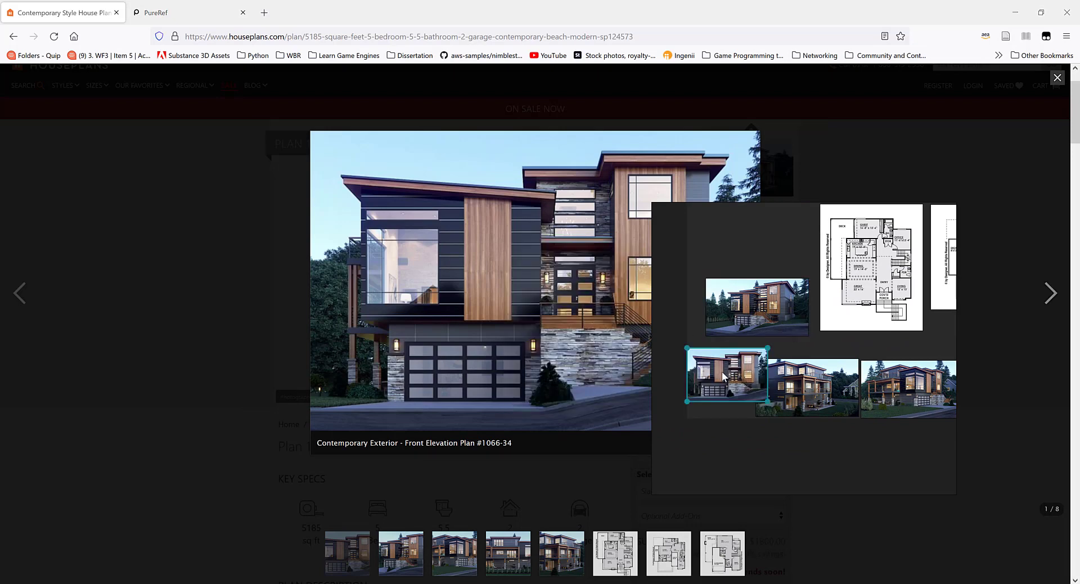
Line up the last pasted front elevation beside the other renderings and move the PureRef window to the opposite side of the gallery
left_click_drag(754, 388, 746, 394)
middle_click_drag(741, 298, 647, 337)
scroll(731, 263, "down", 3)
left_click_drag(762, 237, 243, 201)
Start saving the PureRef scene and create a HouseModel folder for it in Documents
right_click(244, 200)
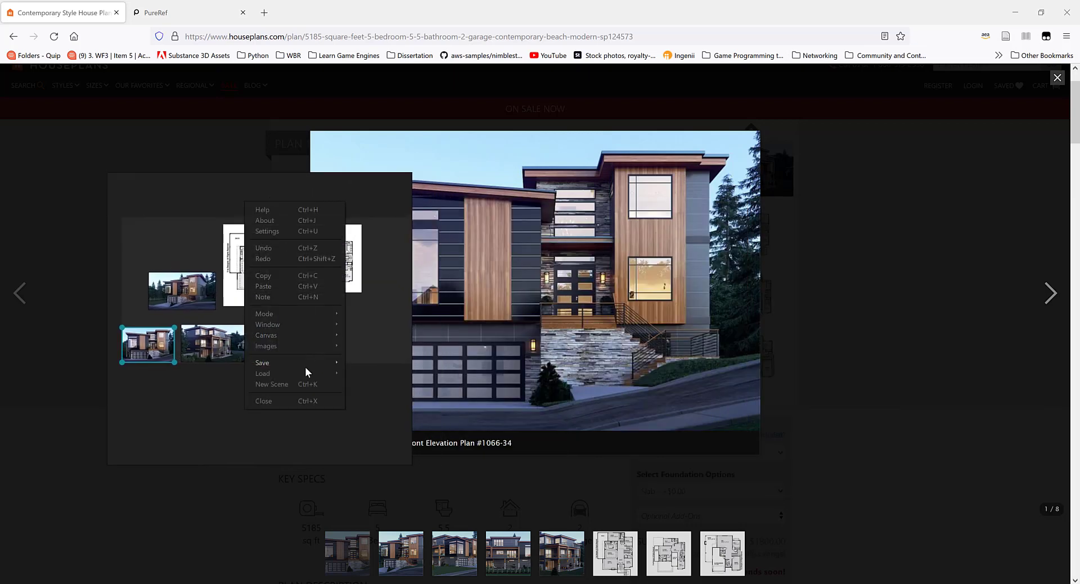
mouse_move(289, 362)
left_click(387, 361)
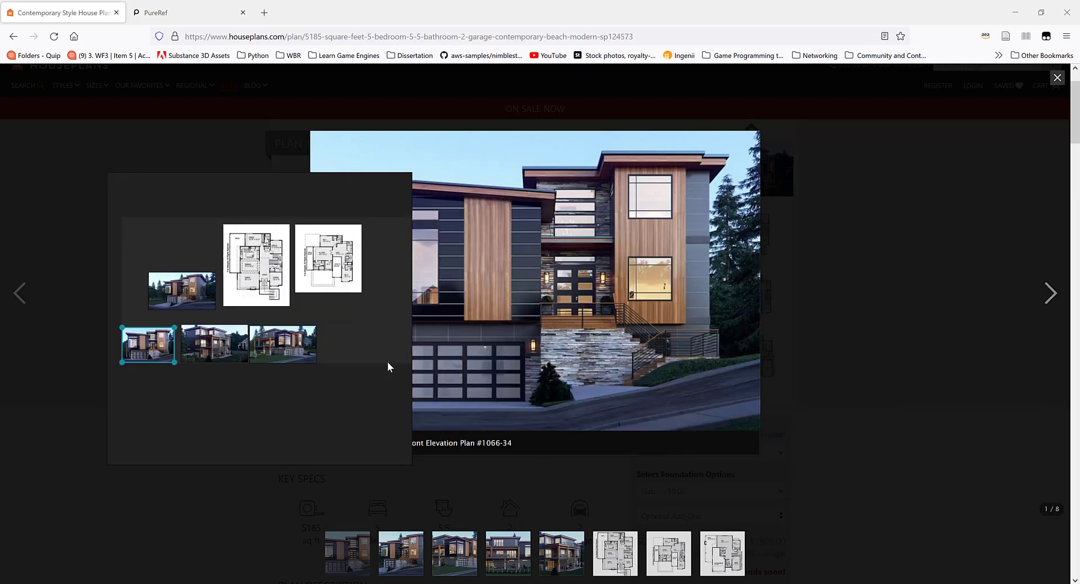
scroll(179, 293, "up", 3)
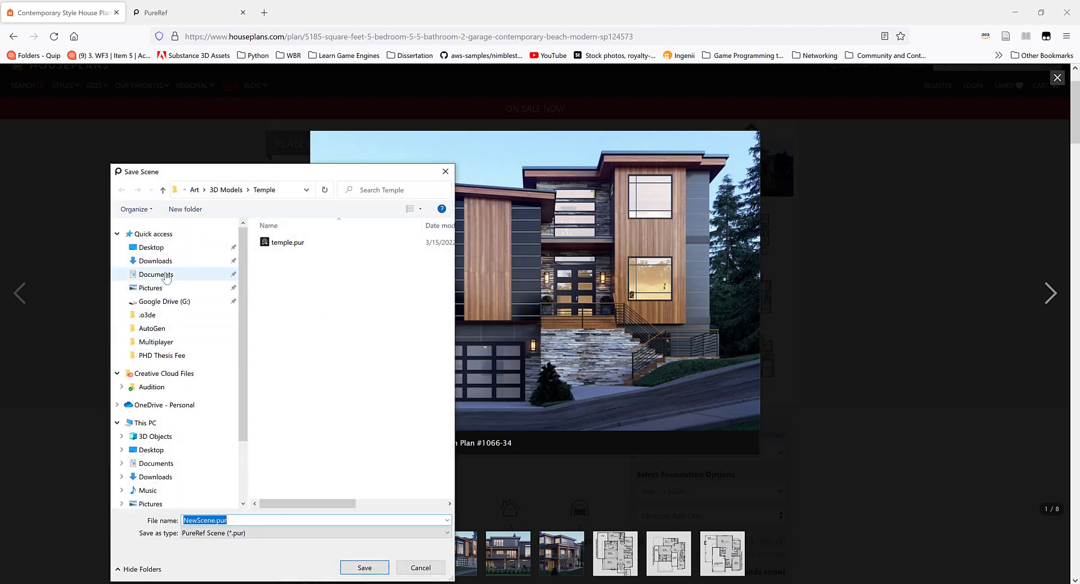
left_click(156, 274)
left_click(185, 208)
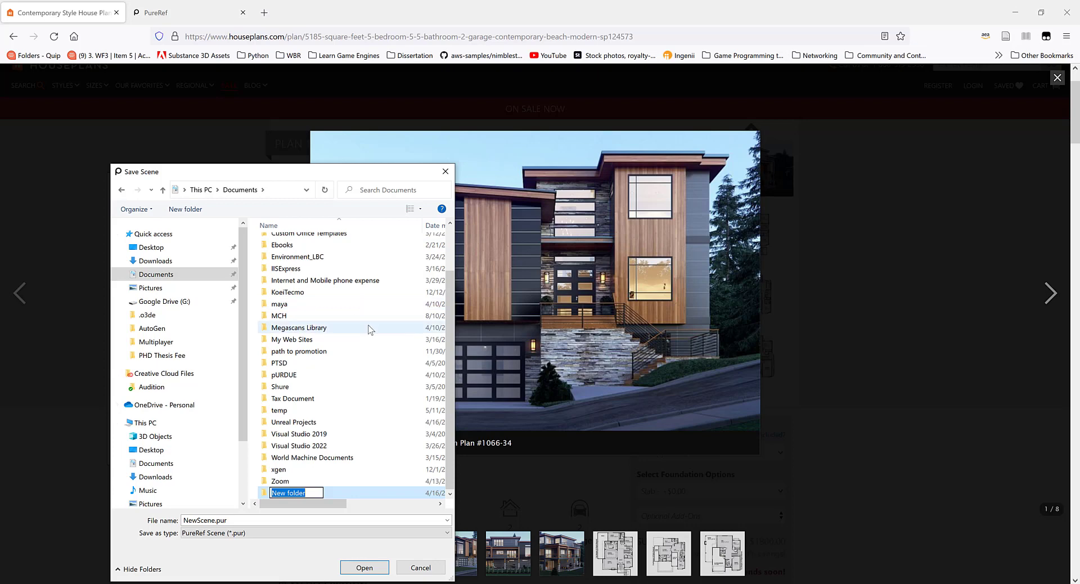
type("Ho")
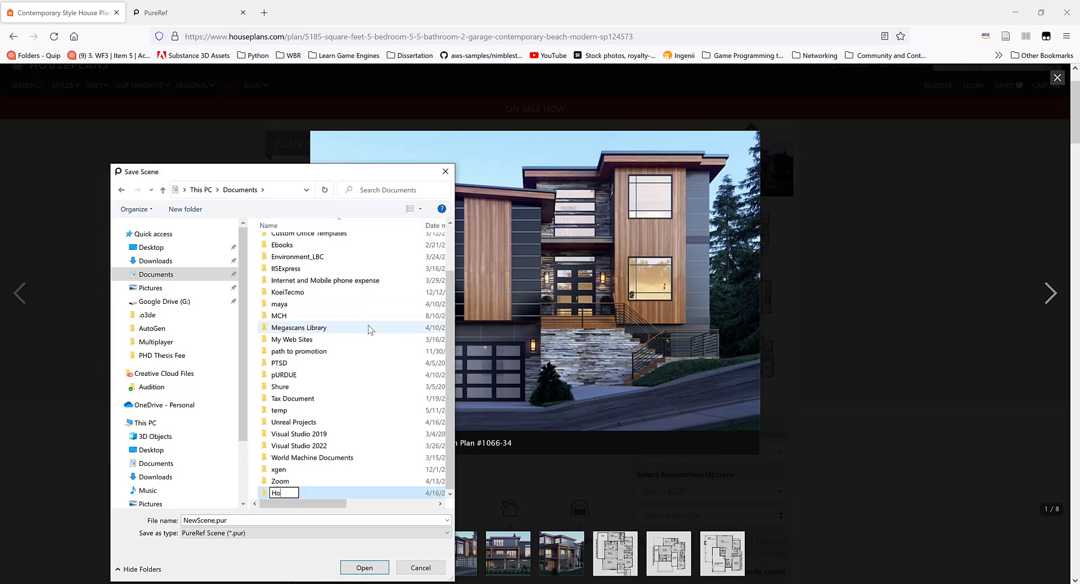
type("useModel")
double_click(301, 494)
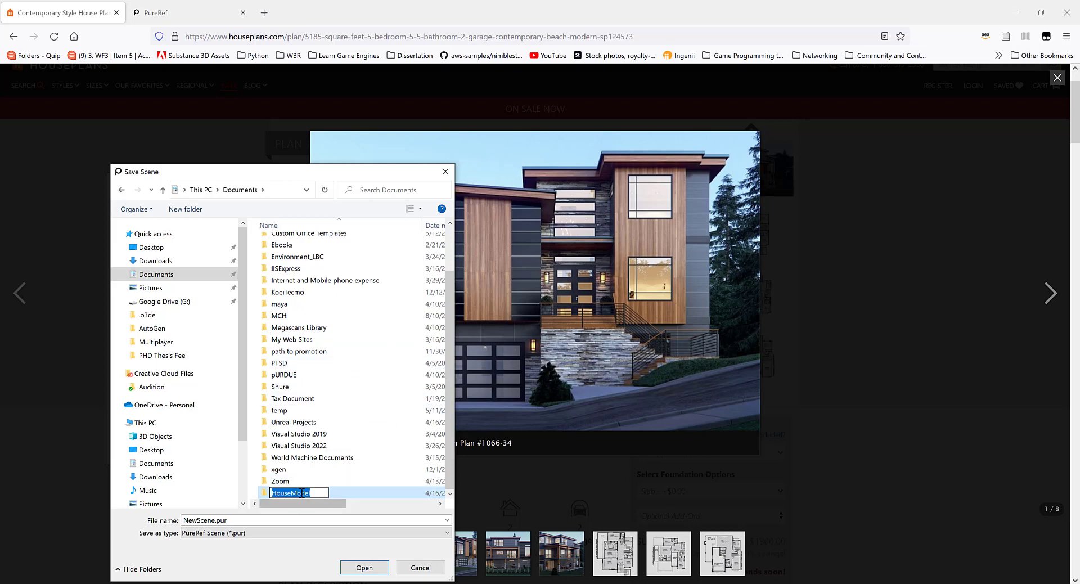
left_click(317, 494)
key("Return")
double_click(324, 495)
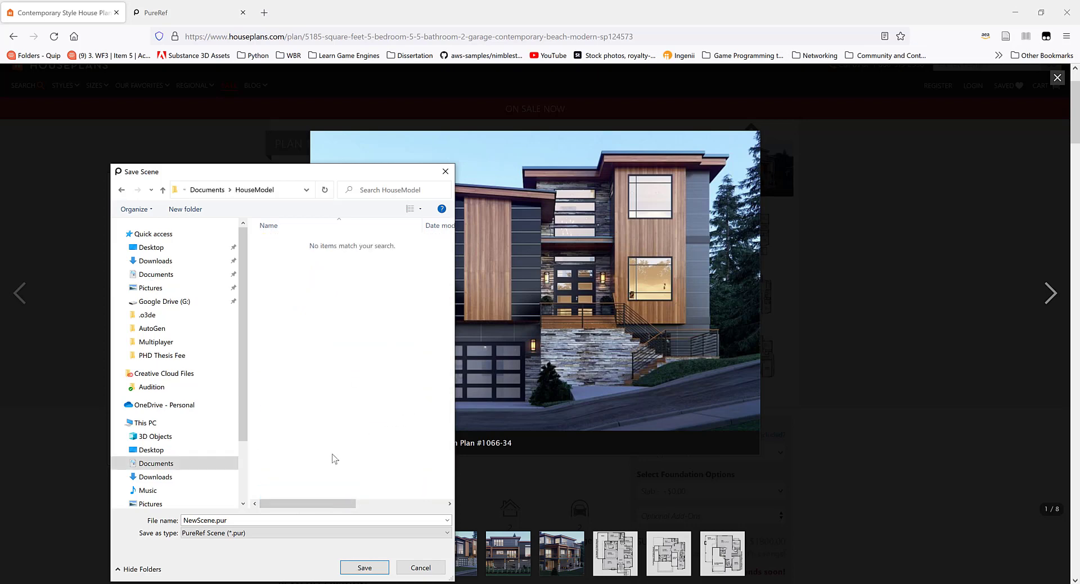
Create a Ref subfolder inside HouseModel and save the scene there as House_Modern
type("Ref")
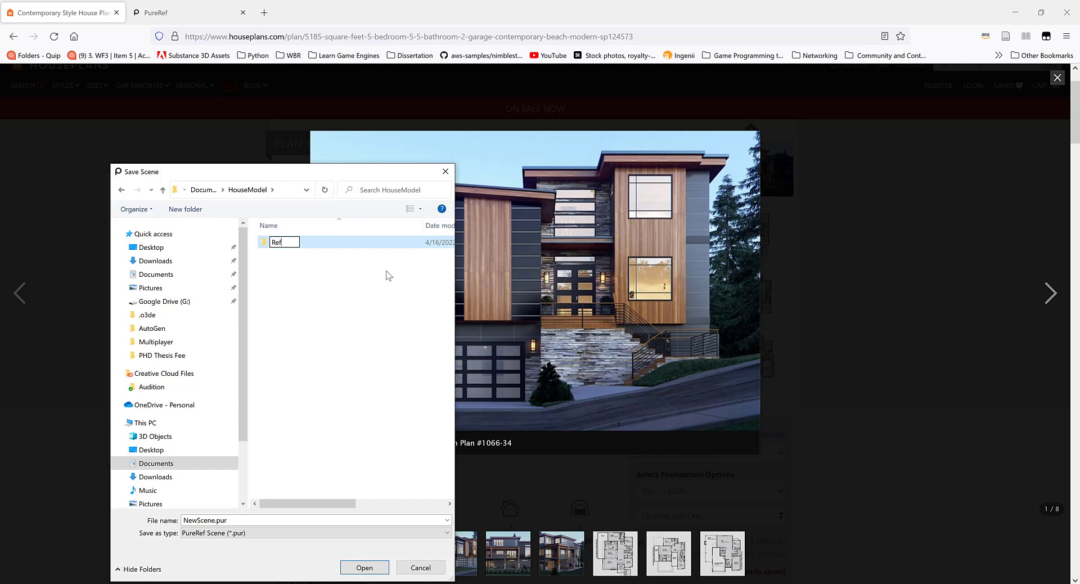
key("Return")
double_click(288, 241)
double_click(253, 521)
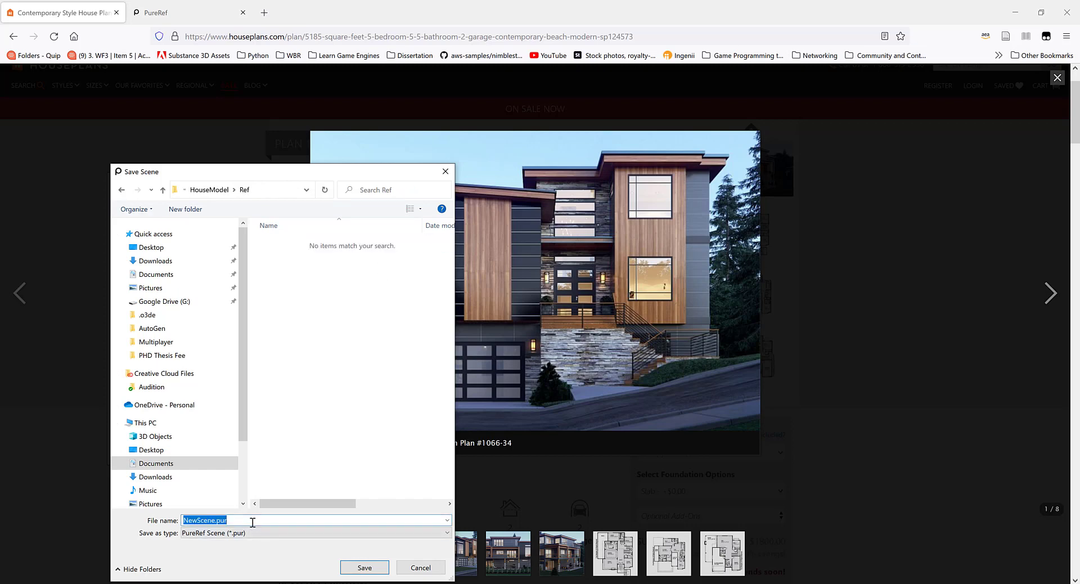
type("House_Modern")
key("Return")
middle_click_drag(339, 316, 305, 333)
right_click_drag(305, 333, 338, 318)
scroll(274, 331, "up", 3)
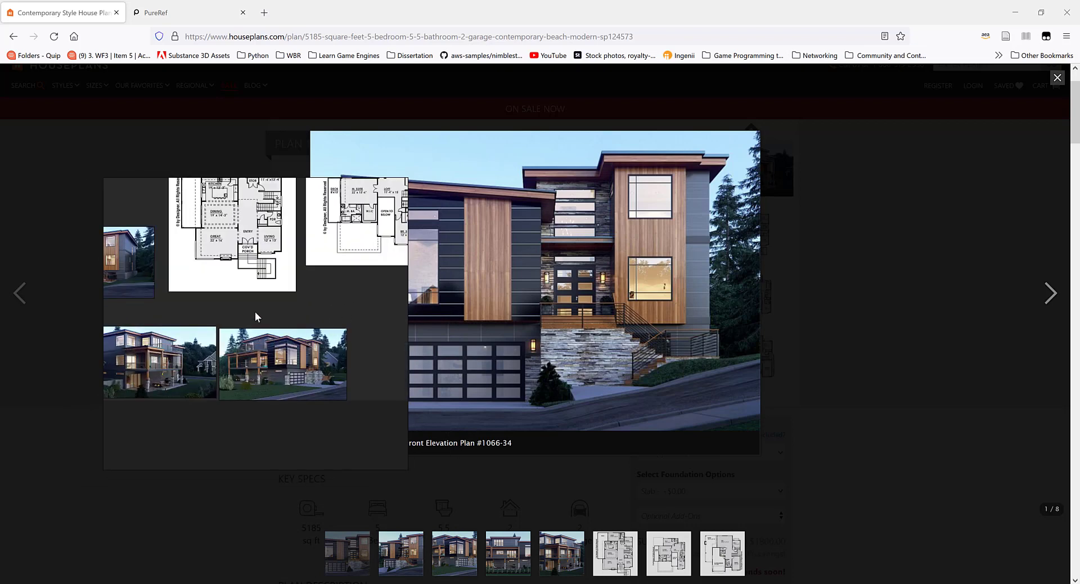
scroll(261, 301, "down", 2)
middle_click_drag(159, 283, 191, 306)
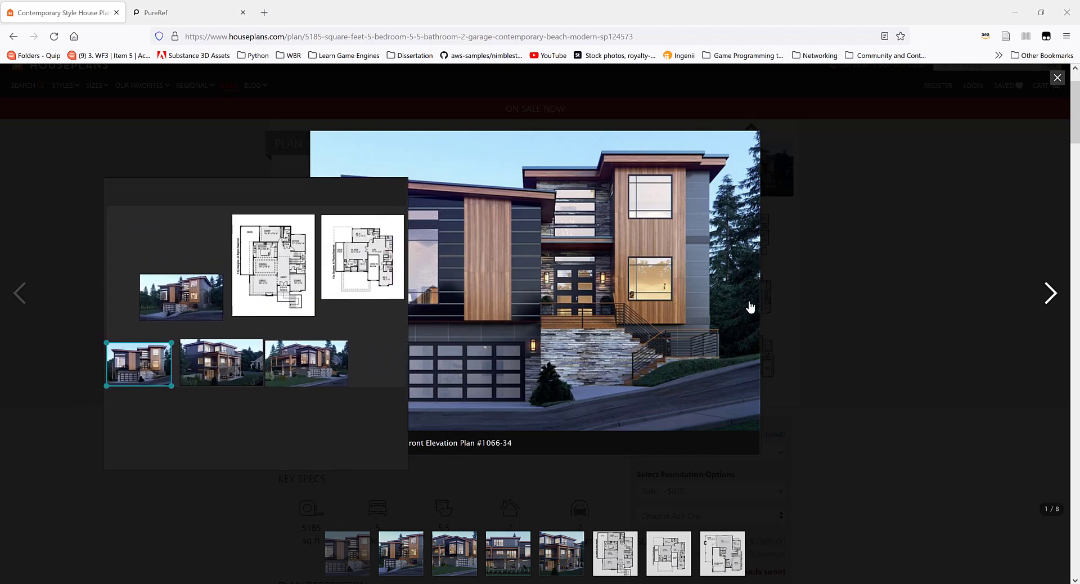
Show the main floor plan, image 6 of 8, in the browser's house plan gallery
left_click(1048, 293)
left_click(1048, 293)
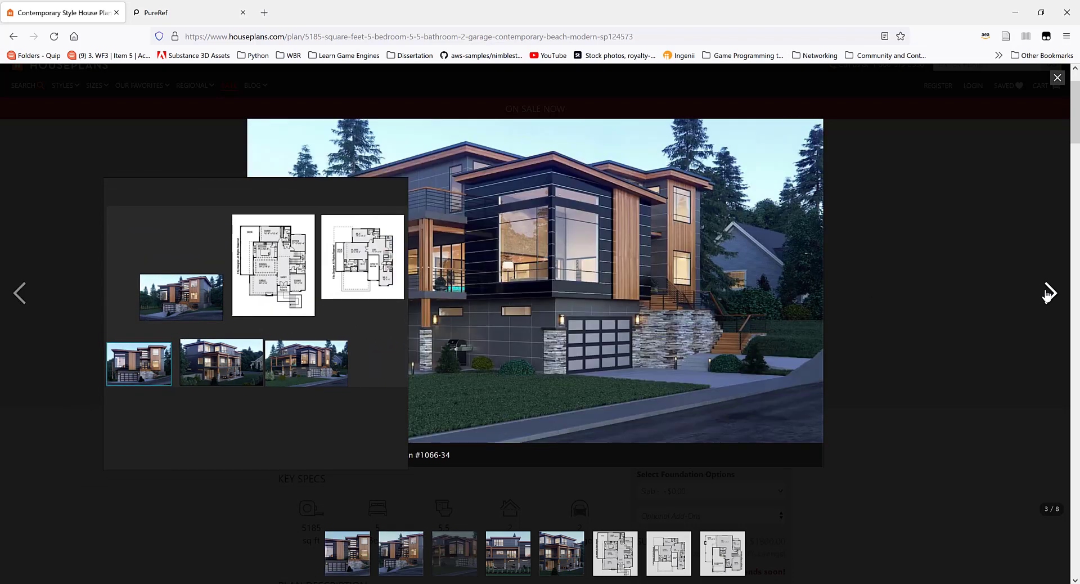
left_click(1048, 293)
left_click(1049, 293)
left_click(1048, 292)
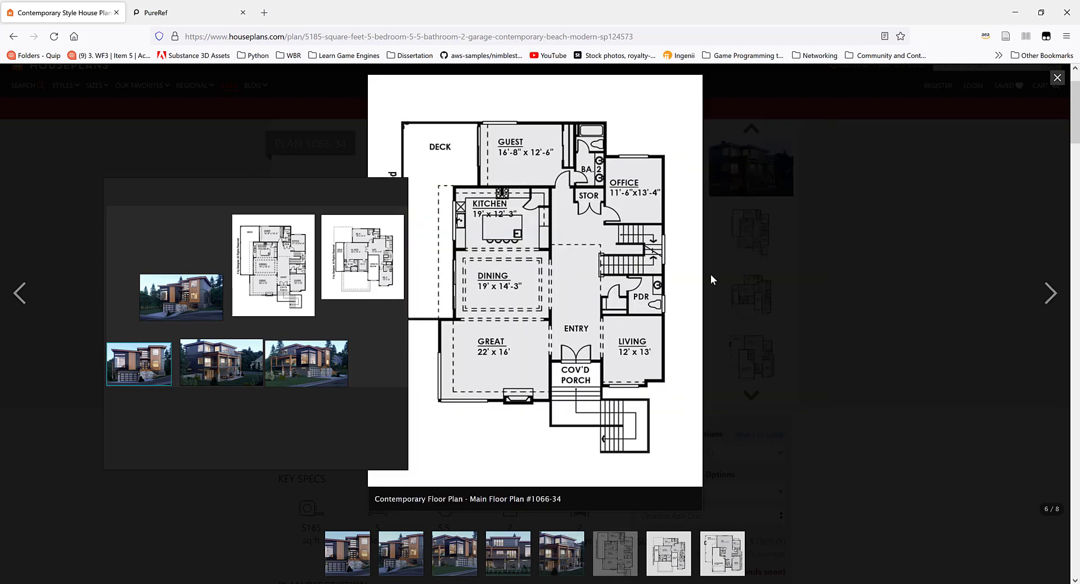
Save the main floor plan as a JPEG image named FloorPlan in Documents > HouseModel > Ref
right_click(526, 281)
left_click(557, 303)
left_click_drag(350, 210, 636, 212)
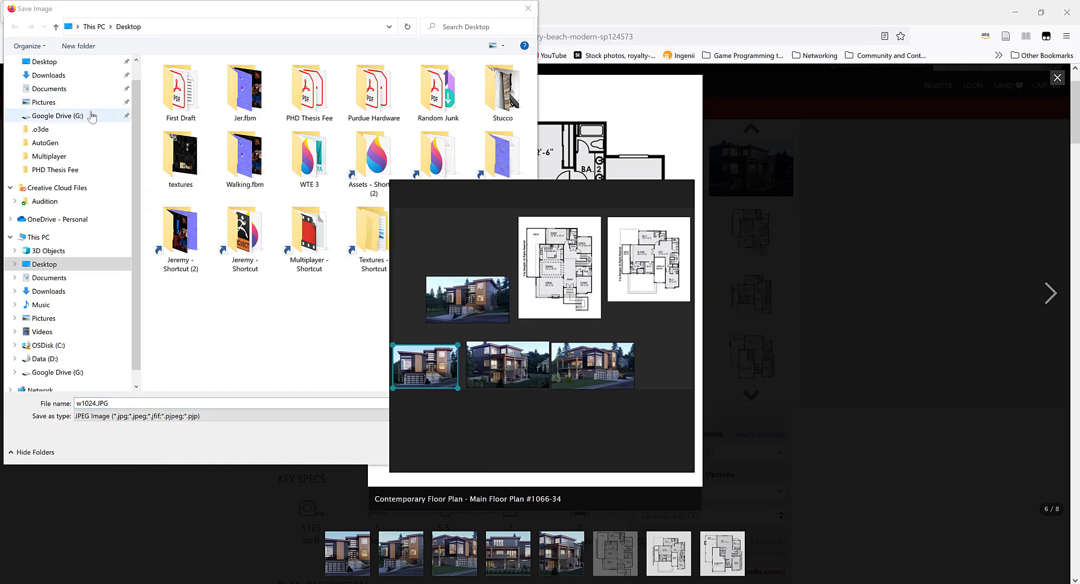
left_click(53, 88)
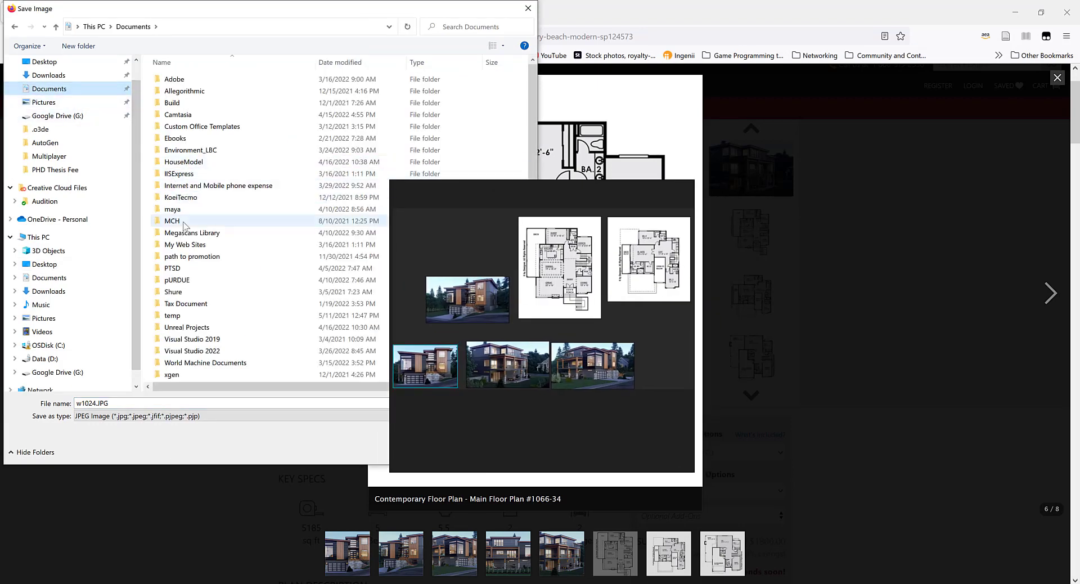
scroll(216, 239, "down", 1)
scroll(221, 105, "up", 1)
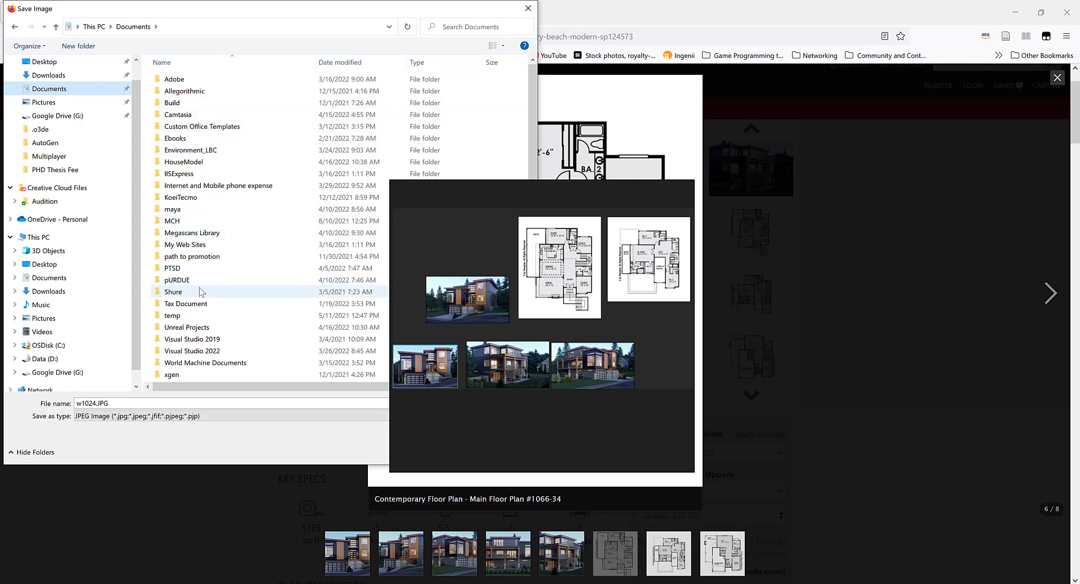
double_click(191, 162)
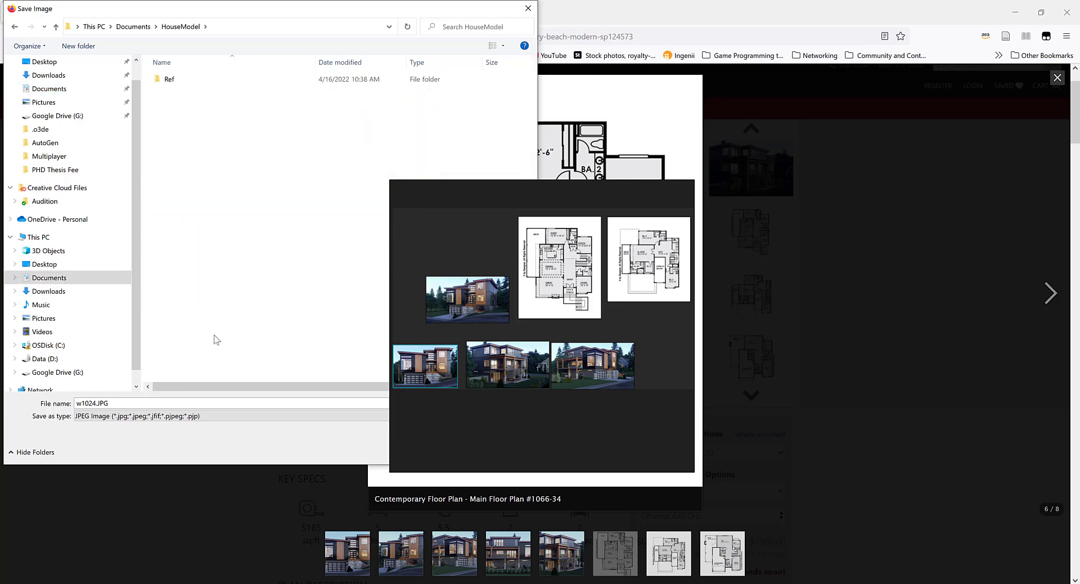
double_click(165, 79)
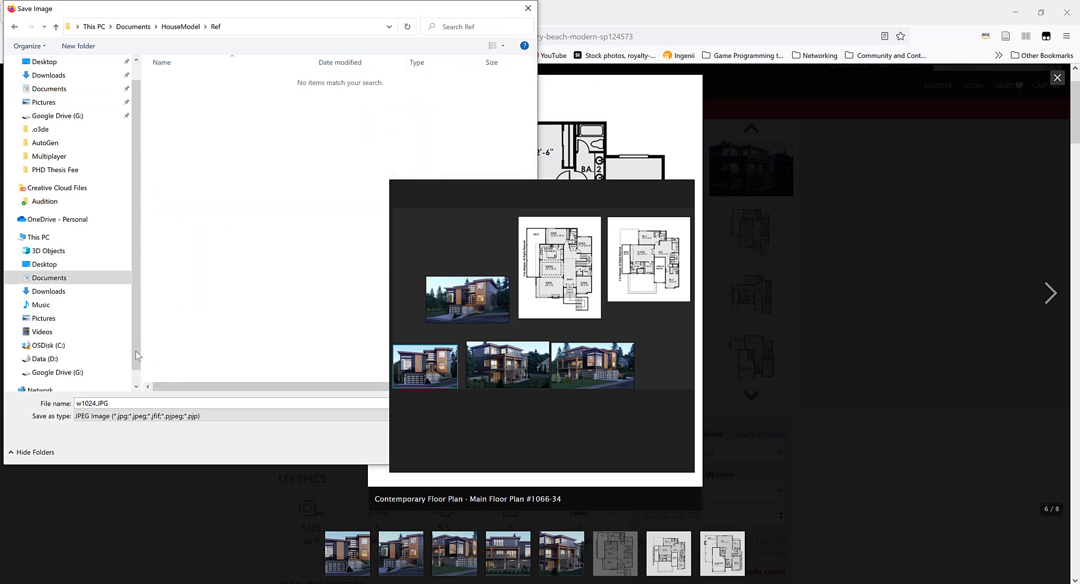
left_click(141, 403)
type("FloorPlan")
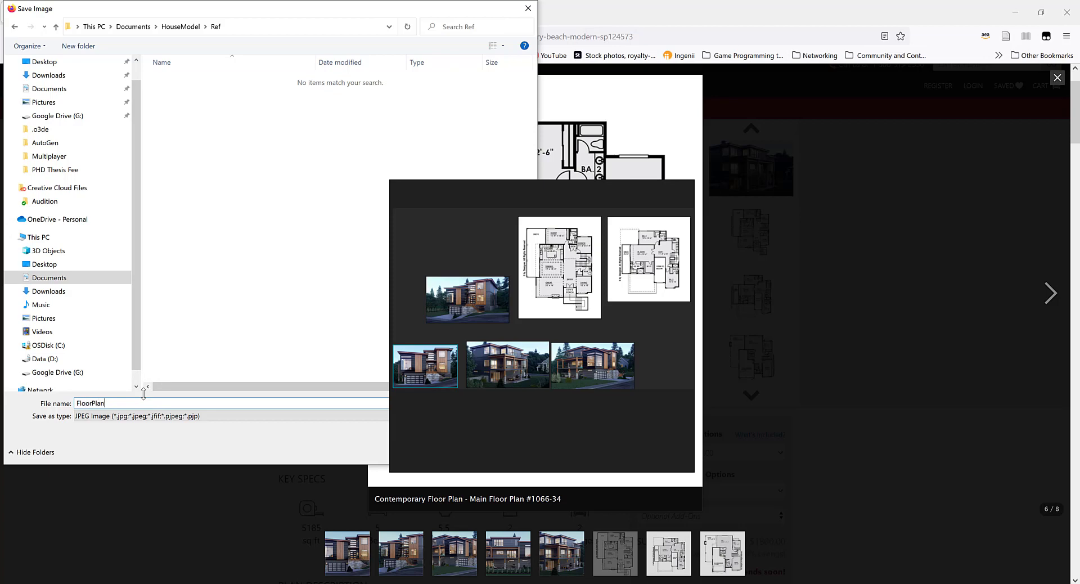
key("Return")
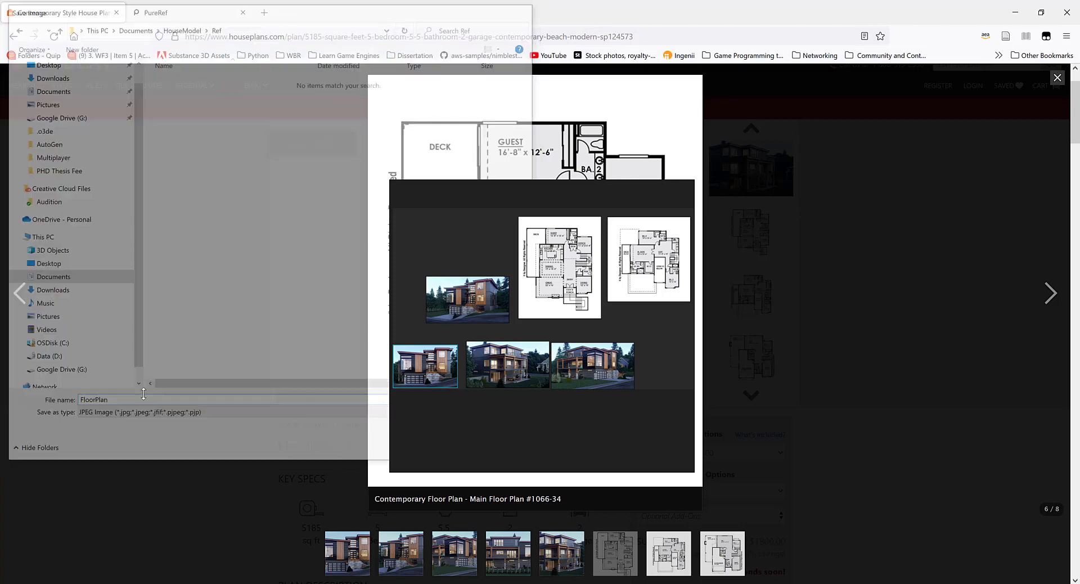
Move PureRef out of the way and, in Unreal Engine, collapse the Block01, Block02, Block03 and Cylinder folders of ThirdPersonMap
right_click_drag(619, 236, 0, 169)
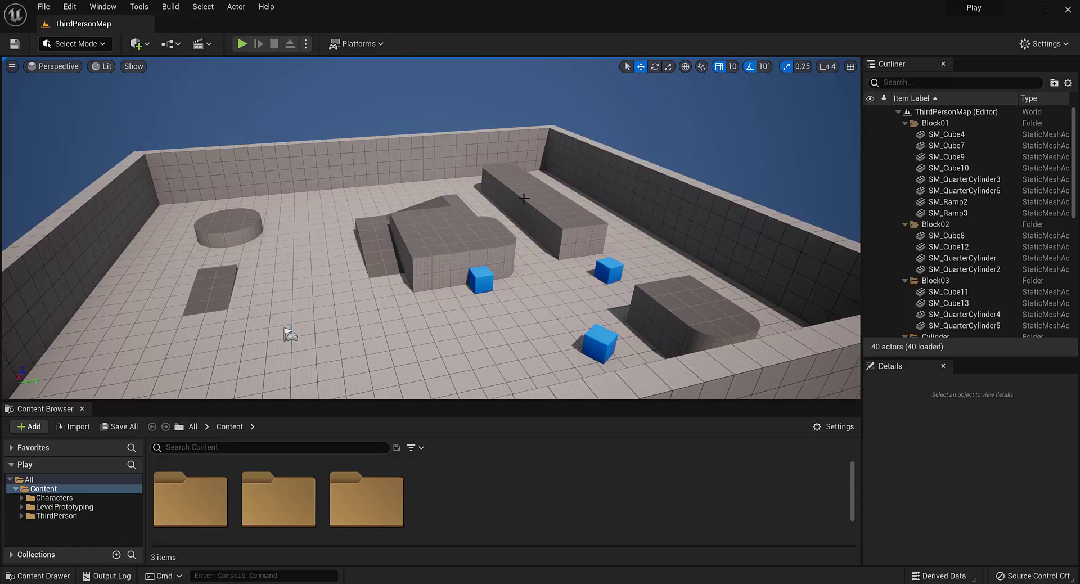
mouse_move(366, 244)
right_mouse_down()
mouse_move(379, 224)
mouse_move(369, 243)
right_mouse_up()
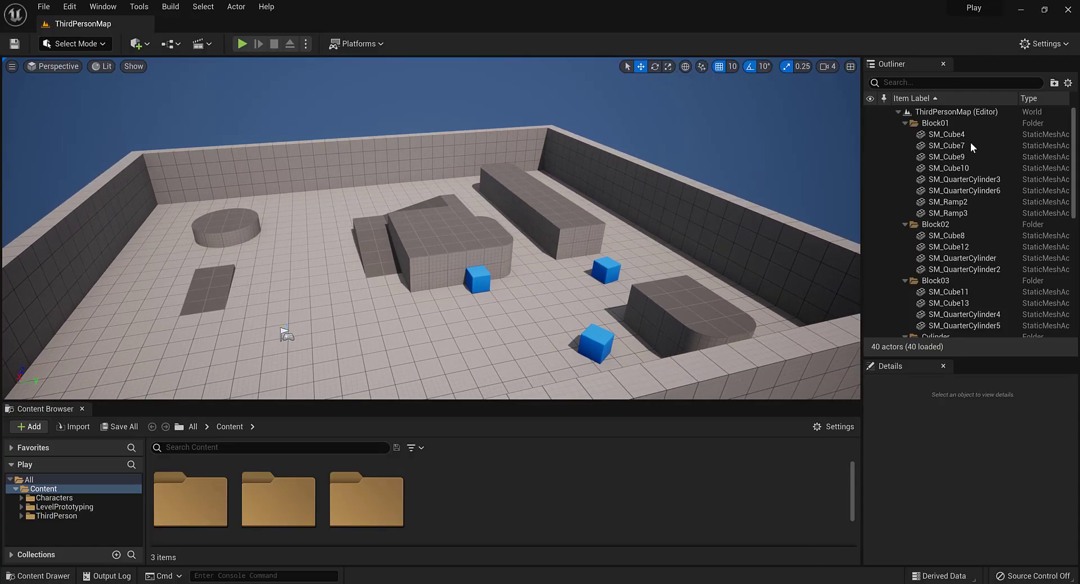
left_click(906, 122)
left_click(905, 134)
left_click(905, 145)
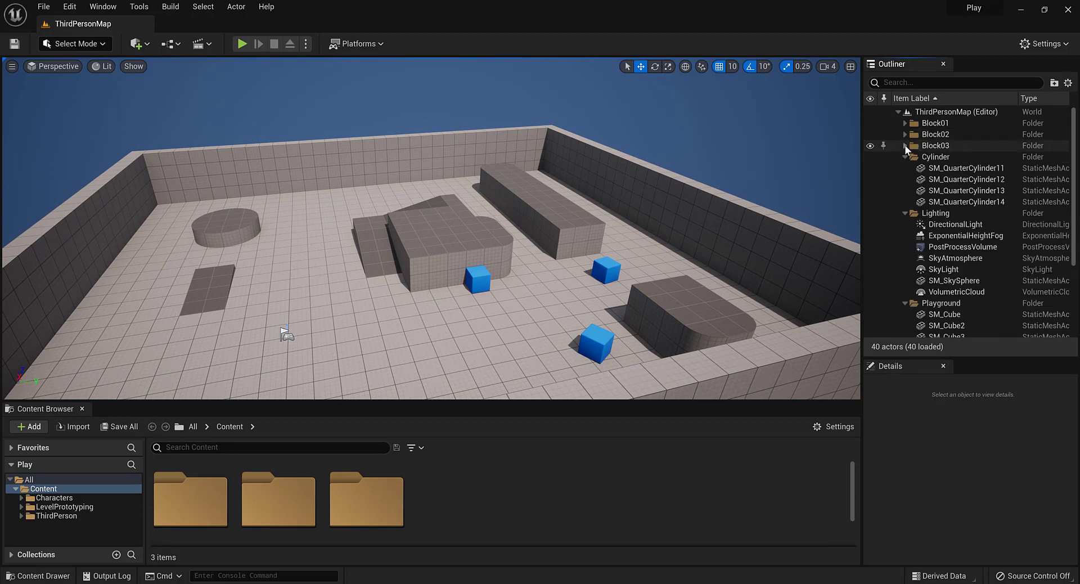
left_click(900, 156)
left_click(904, 156)
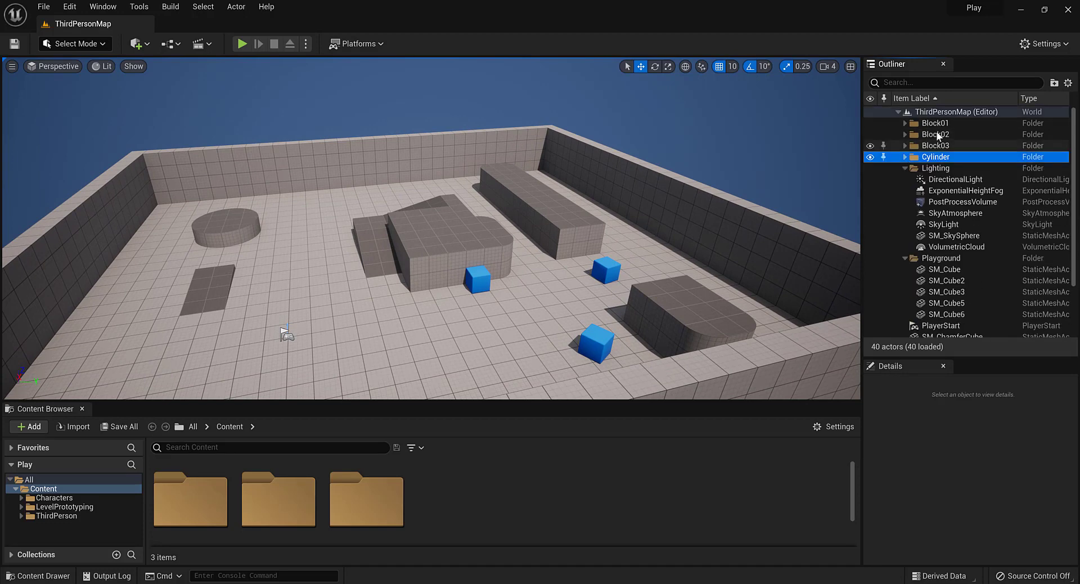
Try to delete the Block01, Block02, Block03 and Cylinder folders together, and undo the deletion
left_click(938, 125)
left_click(947, 158, "shift")
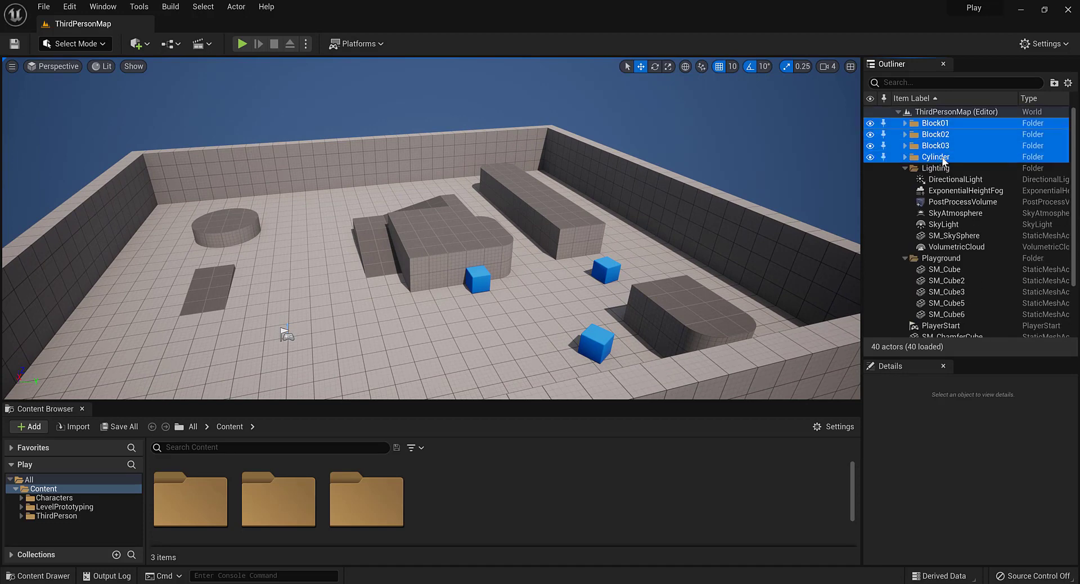
key("Delete")
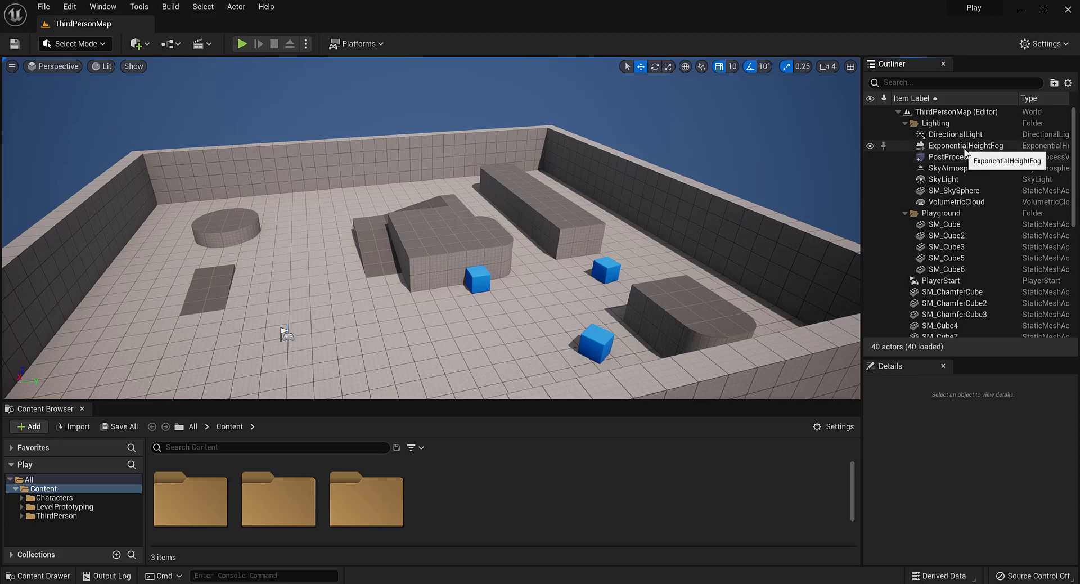
key("ctrl+z")
Delete all meshes in Block01, from SM_Cube4 to SM_Ramp3, and remove the emptied folder
left_click(905, 123)
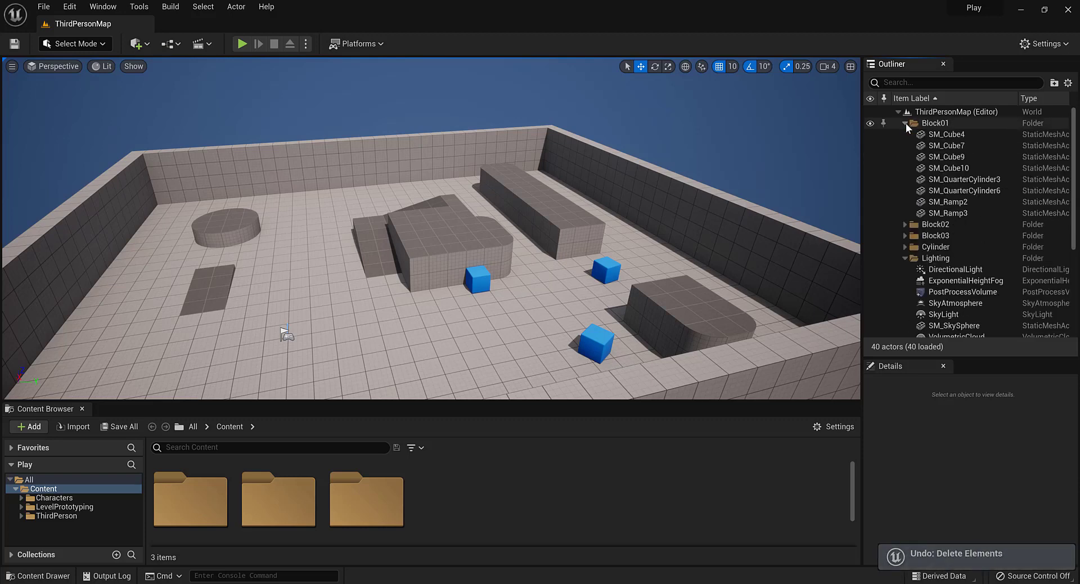
left_click(937, 134)
left_click(949, 129)
left_click(951, 213, "shift")
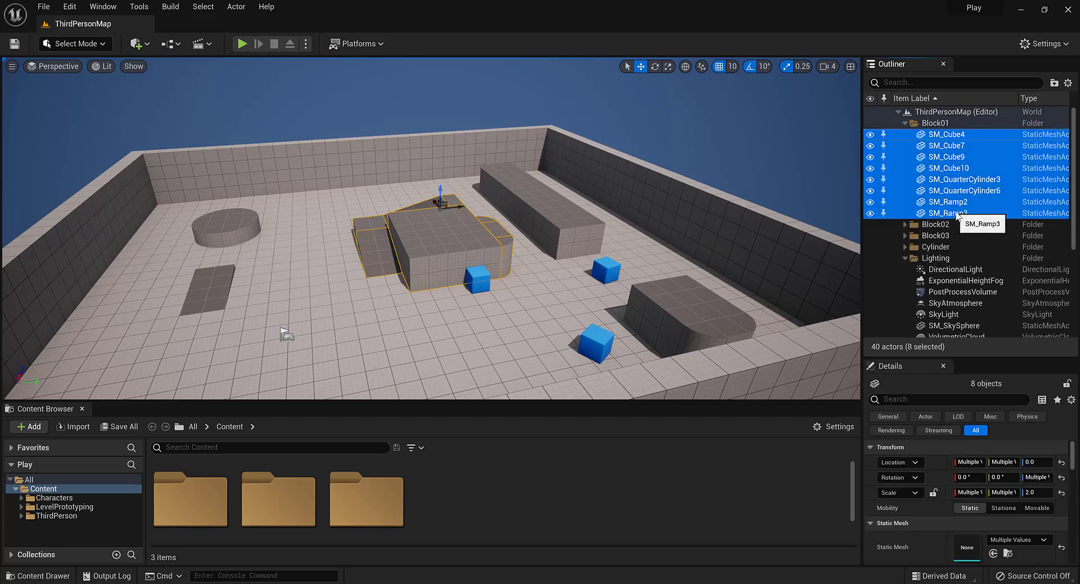
key("Delete")
left_click(944, 122)
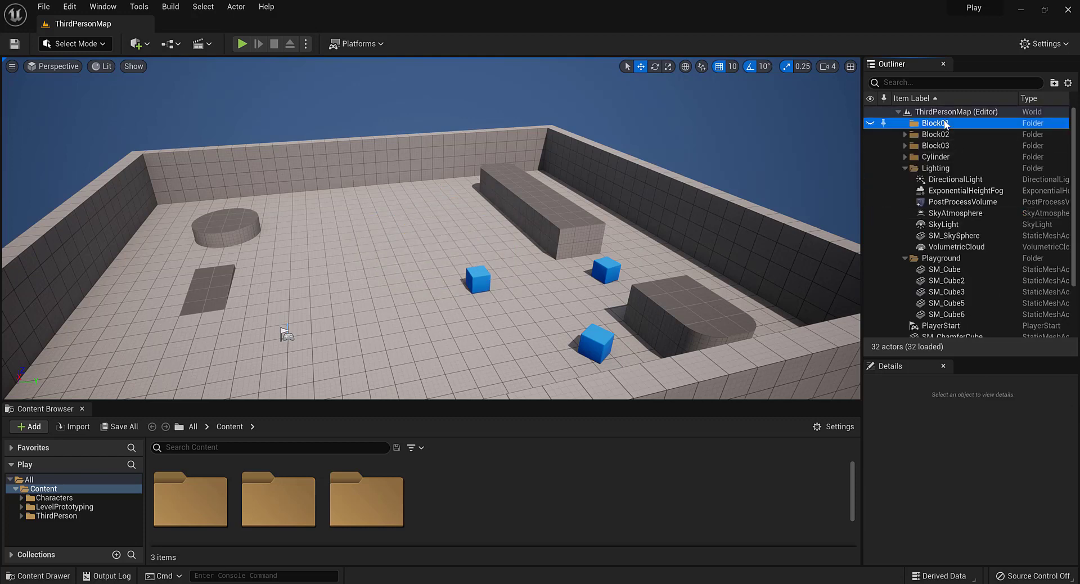
key("Delete")
Delete all meshes in Block02, from SM_Cube8 to SM_QuarterCylinder2, and remove the emptied folder
left_click(906, 123)
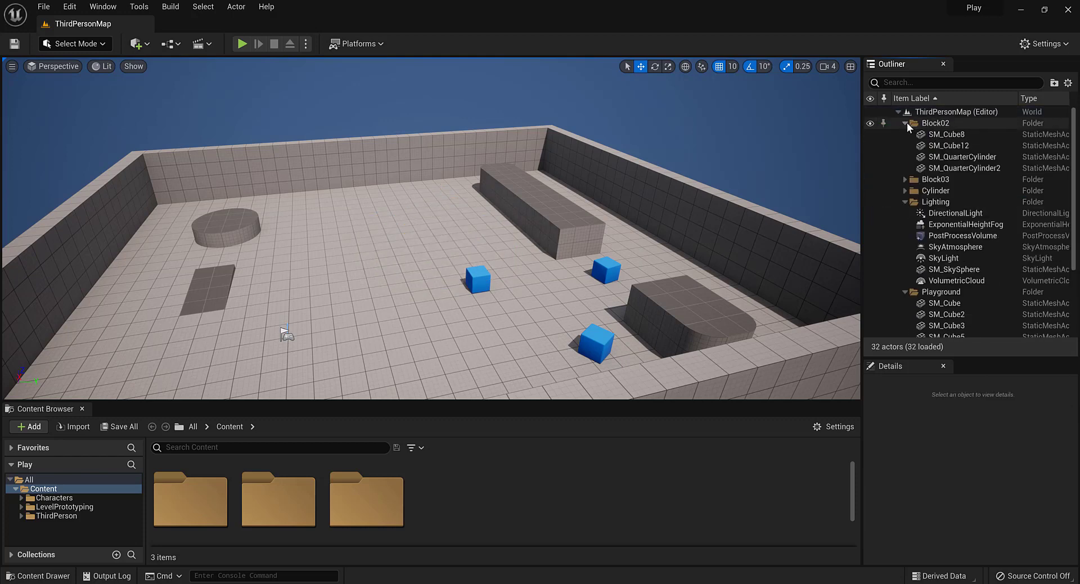
left_click(944, 122)
left_click(951, 158, "shift")
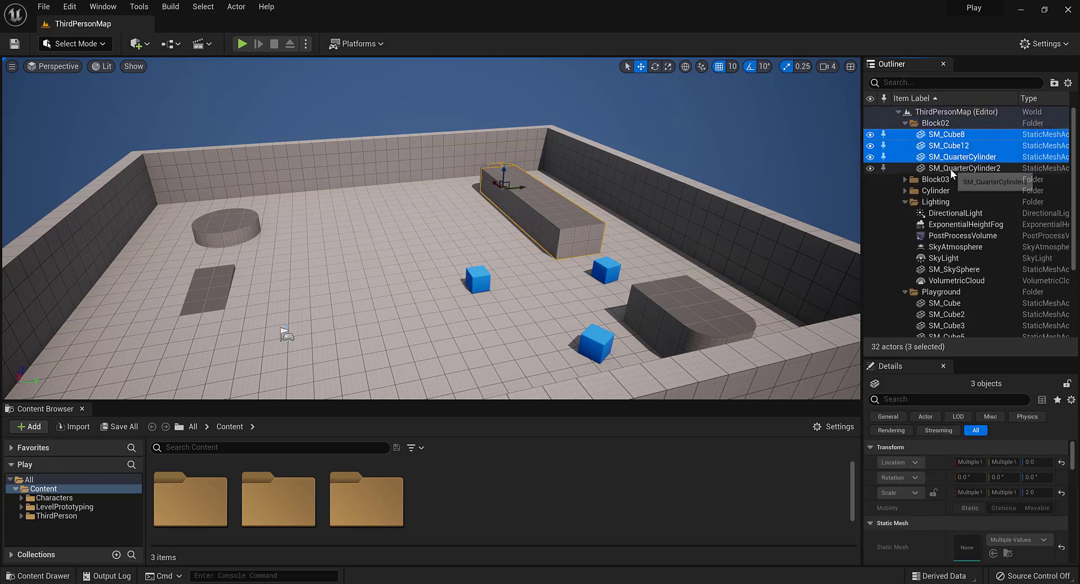
left_click(947, 134, "shift")
key("Delete")
left_click(946, 124)
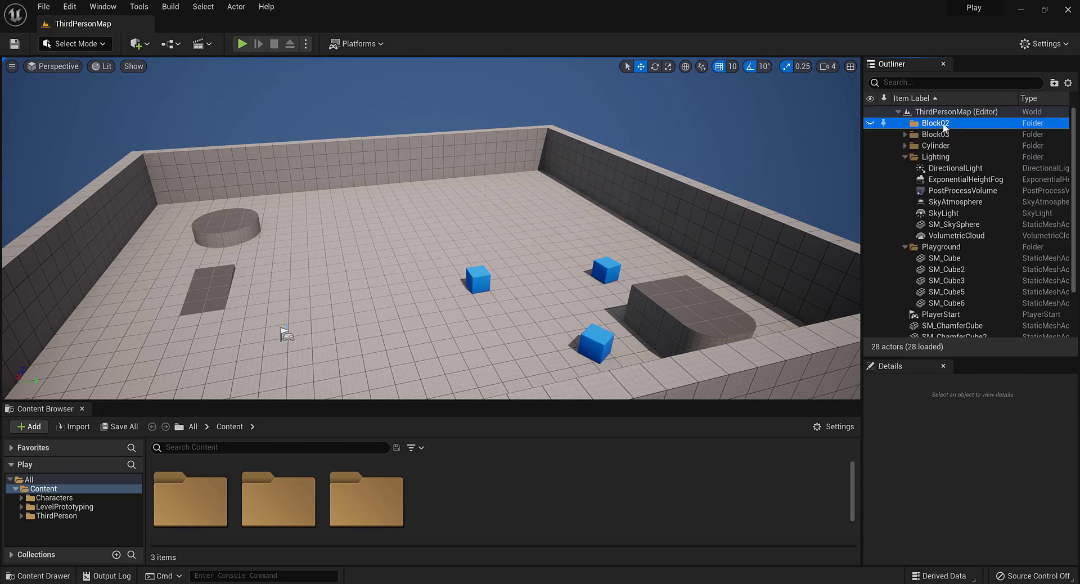
key("Delete")
Delete all meshes in Block03, from SM_Cube11 to SM_QuarterCylinder5, and remove the emptied folder
left_click(905, 123)
left_click(939, 124)
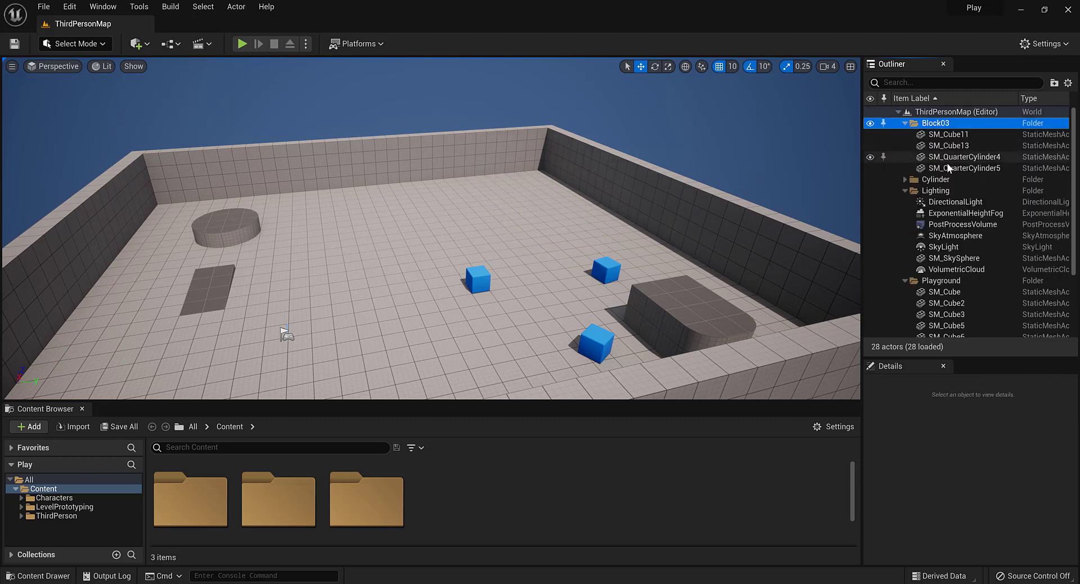
left_click(948, 169, "shift")
key("Delete")
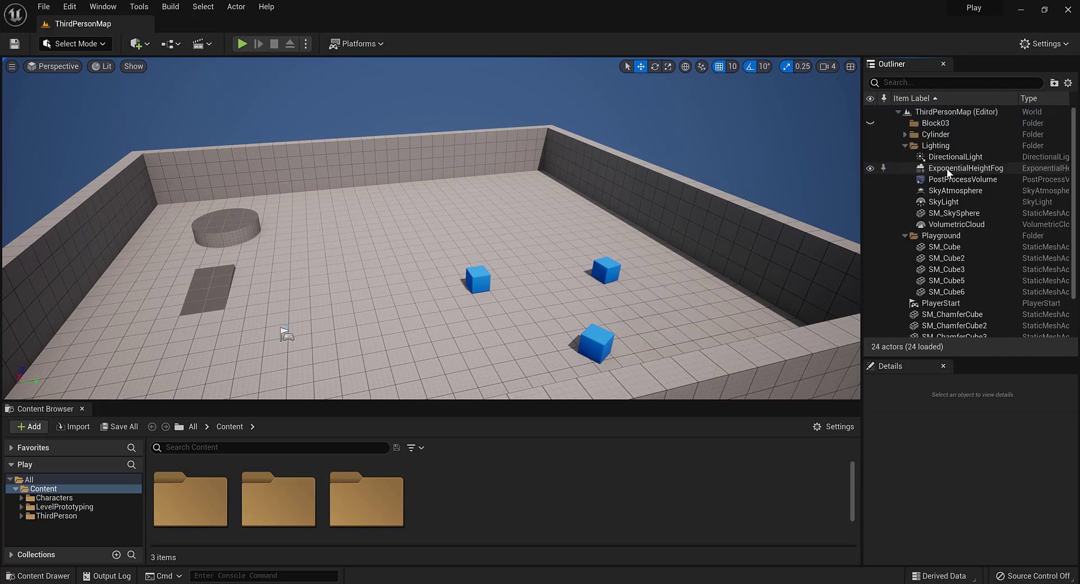
left_click(937, 123)
key("Delete")
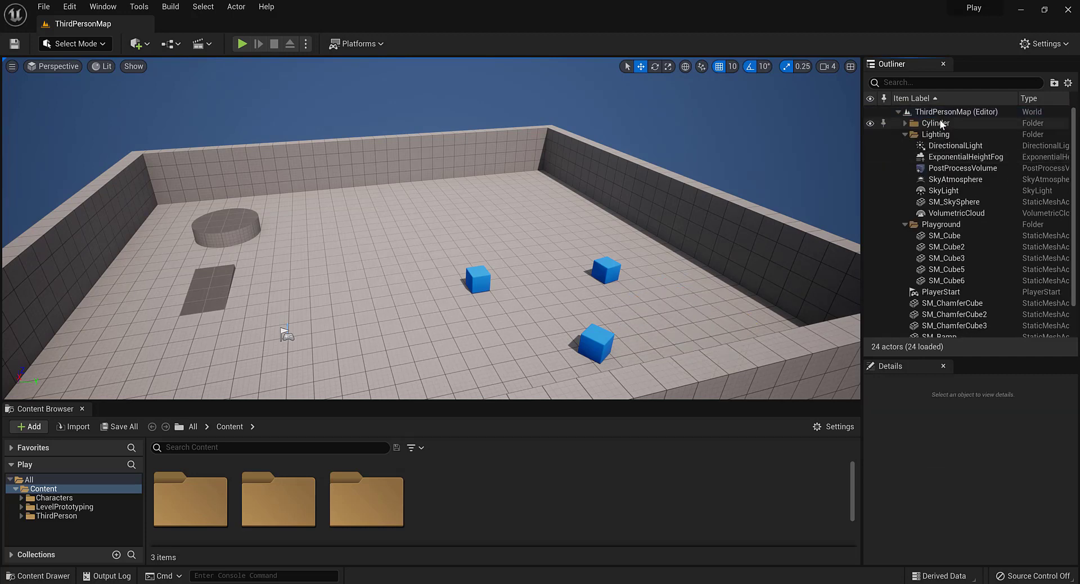
Delete all meshes in Cylinder, from SM_QuarterCylinder11 to SM_QuarterCylinder14, and remove the emptied folder
left_click(905, 123)
left_click(936, 123)
left_click(947, 169, "shift")
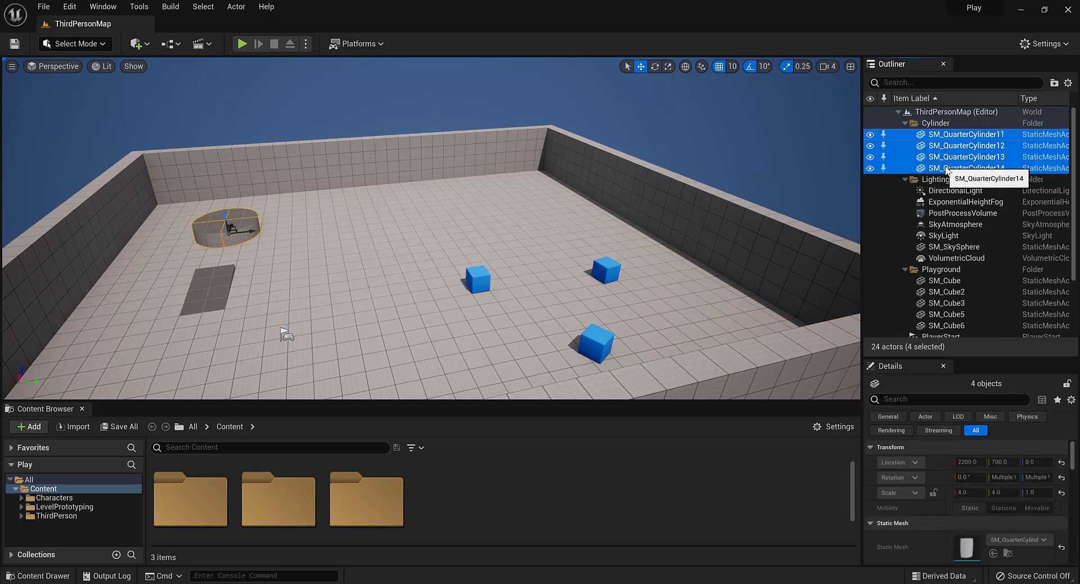
key("Delete")
left_click(936, 124)
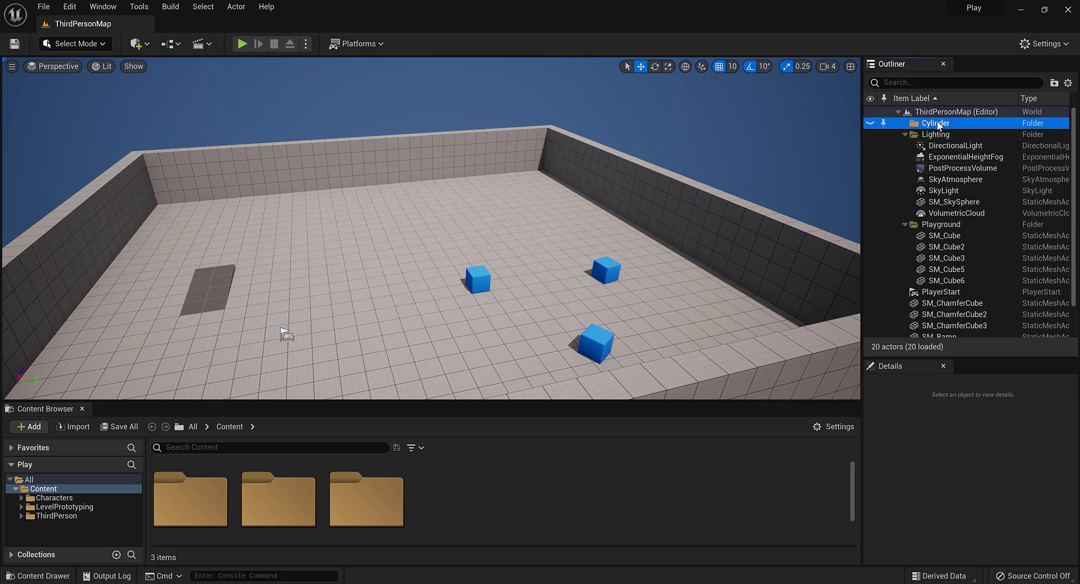
key("Delete")
Delete all meshes in Playground, from SM_Cube to SM_Cube6, and remove the emptied folder
left_click(211, 277)
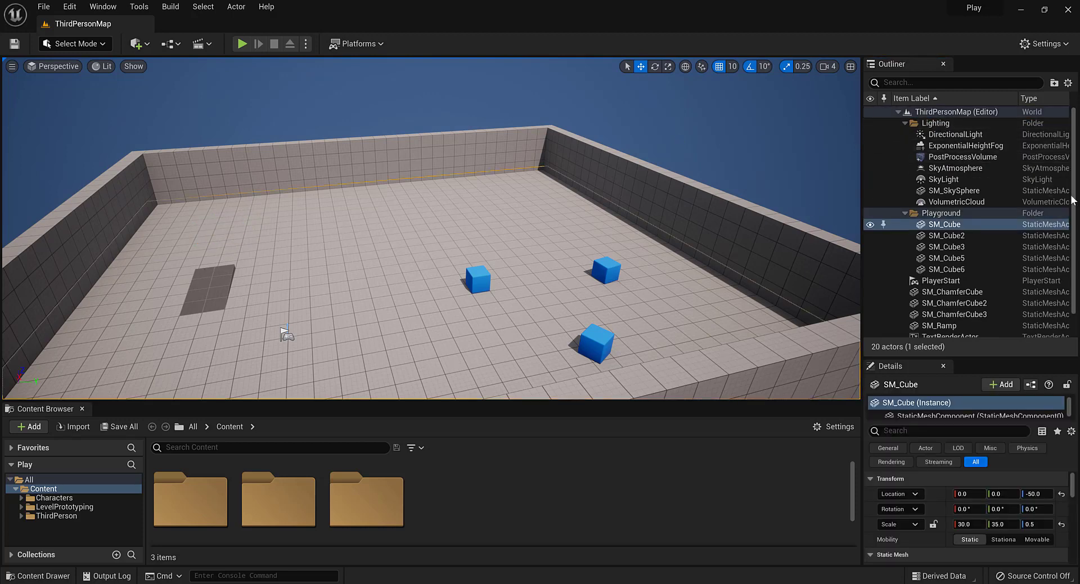
left_click(957, 214)
left_click(955, 269, "shift")
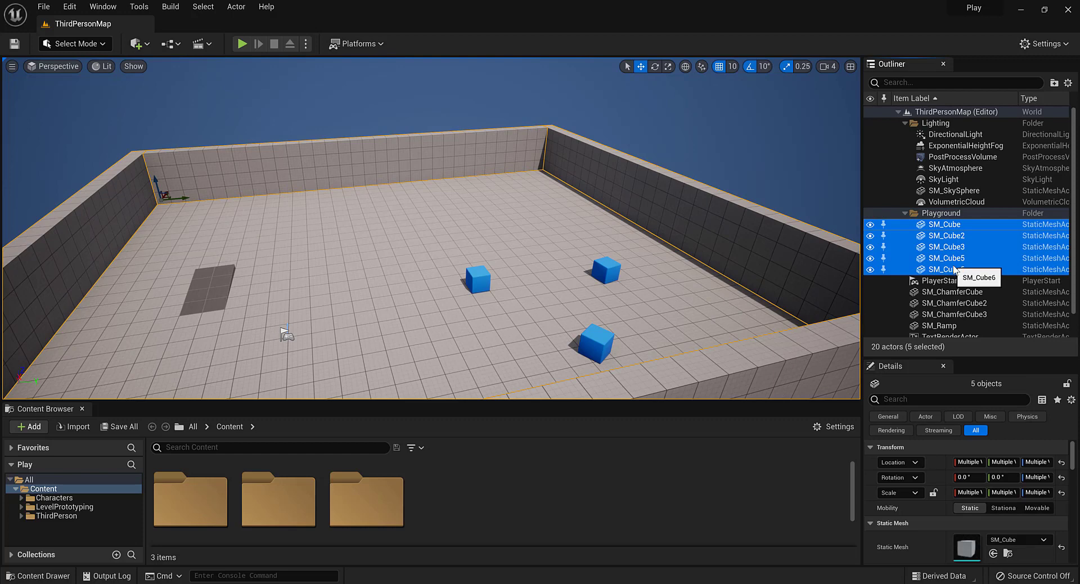
key("Delete")
left_click(957, 214)
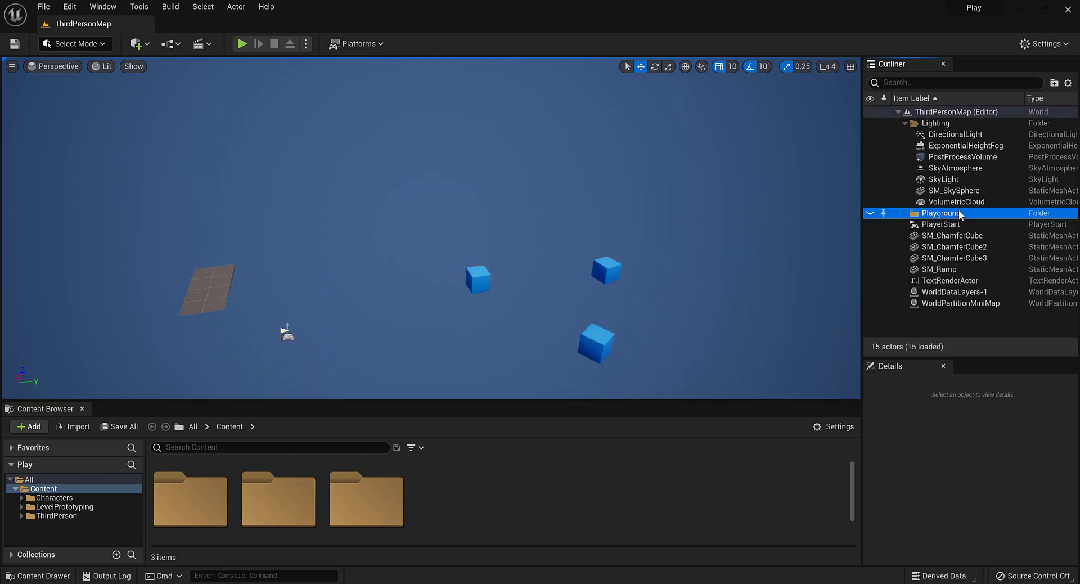
key("Delete")
Delete the loose meshes SM_ChamferCube, SM_ChamferCube2, SM_ChamferCube3 and SM_Ramp
left_click(959, 225)
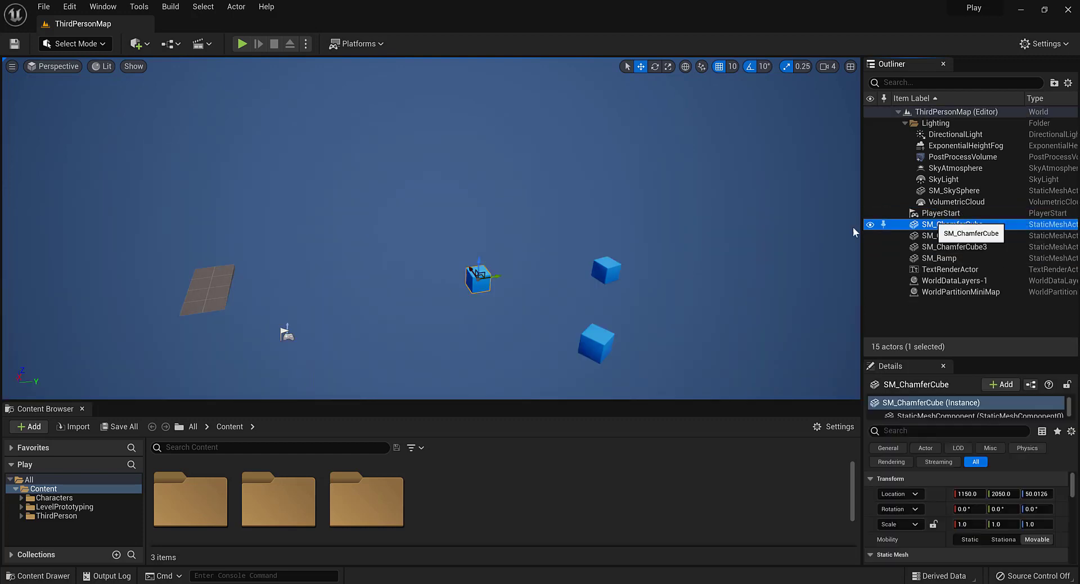
left_click(956, 257, "shift")
key("Delete")
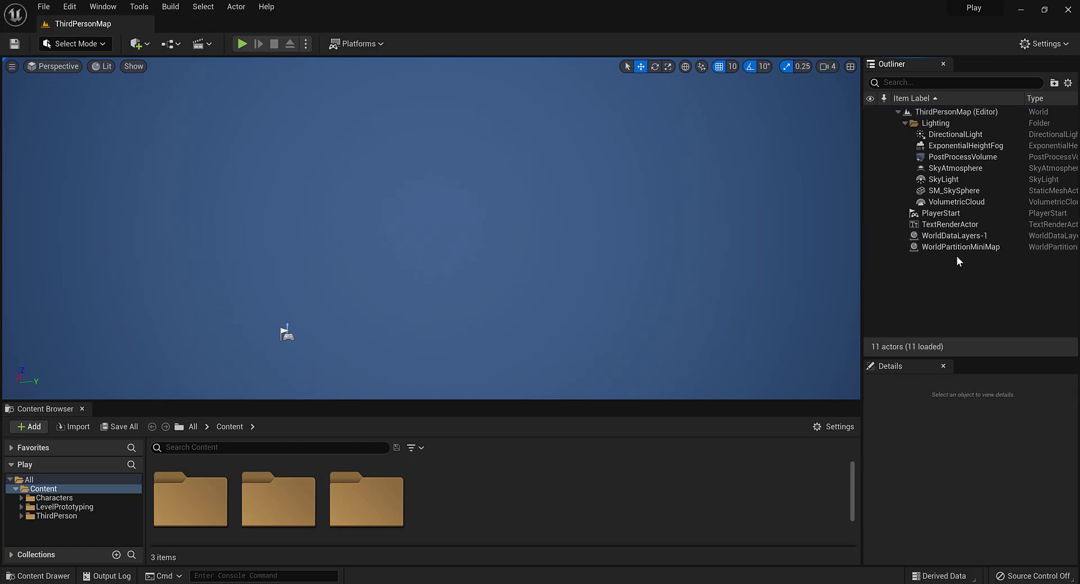
Focus on PlayerStart, play-test the emptied level, and stop the session
scroll(610, 149, "down", 3)
scroll(496, 145, "up", 3)
scroll(496, 145, "down", 10)
left_click(941, 214)
key("f")
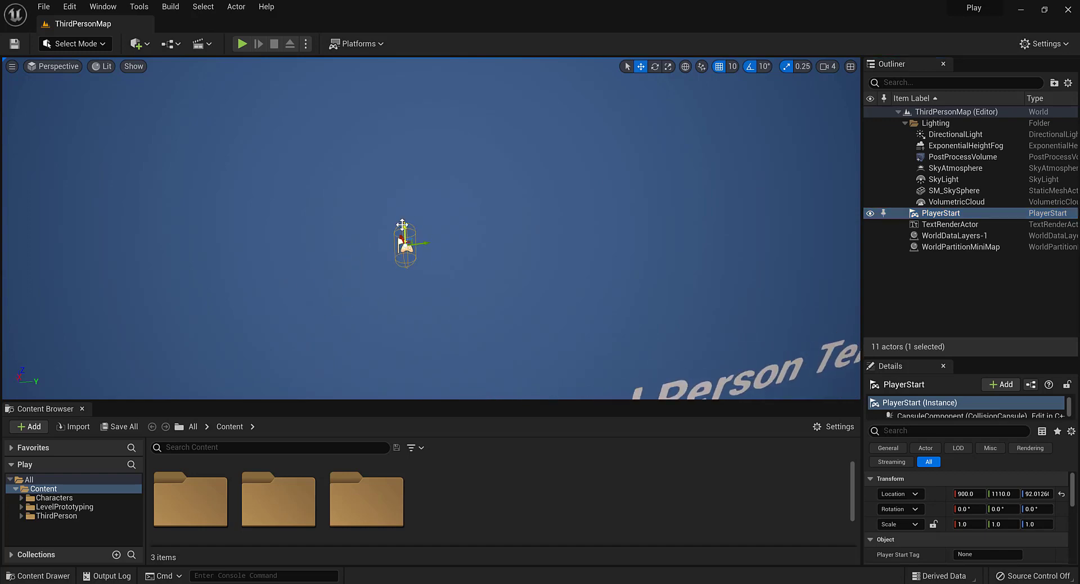
key("ctrl+p")
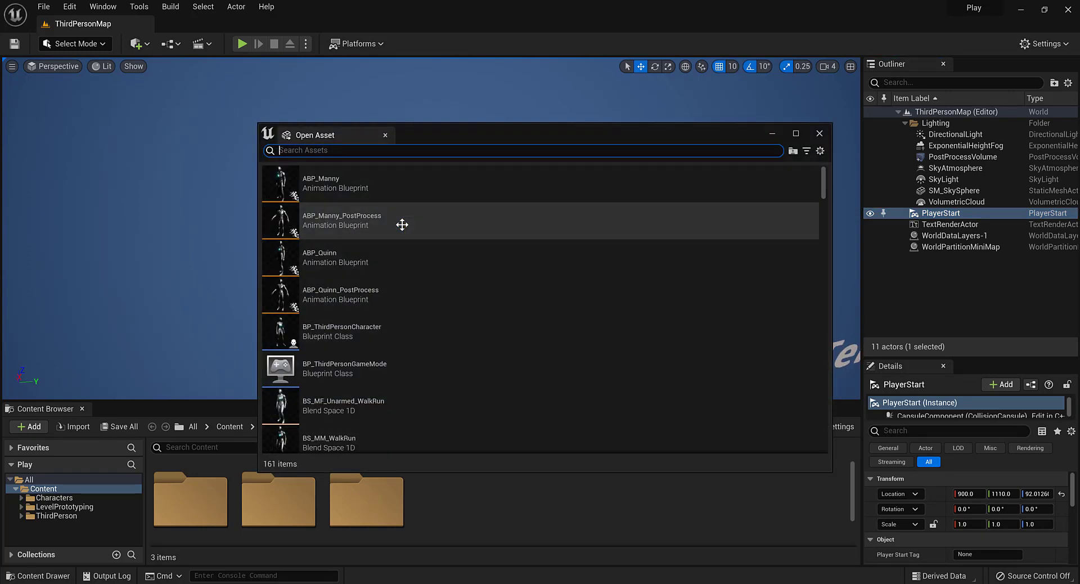
left_click(819, 133)
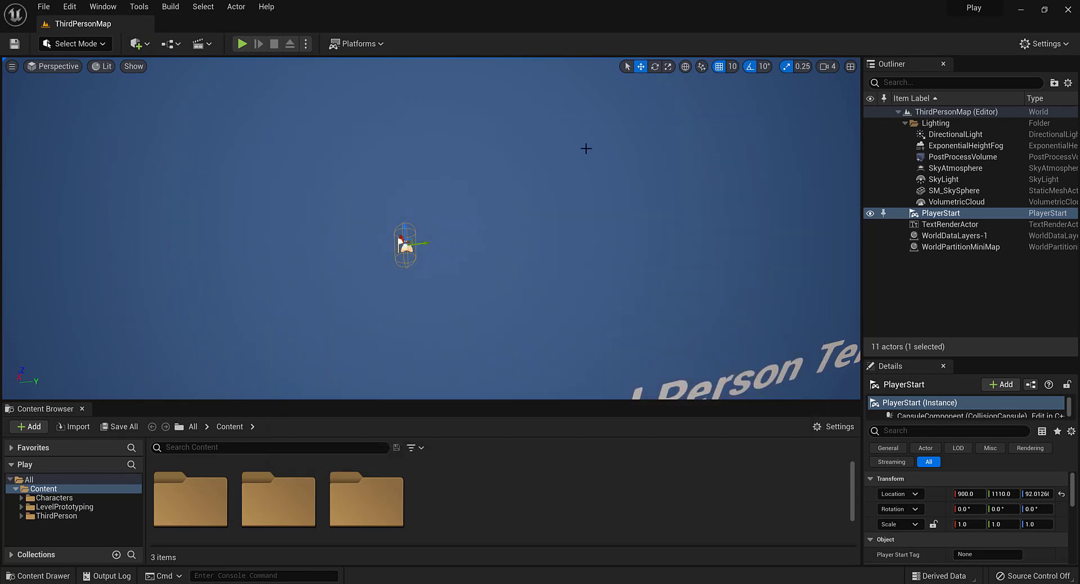
key("alt+p")
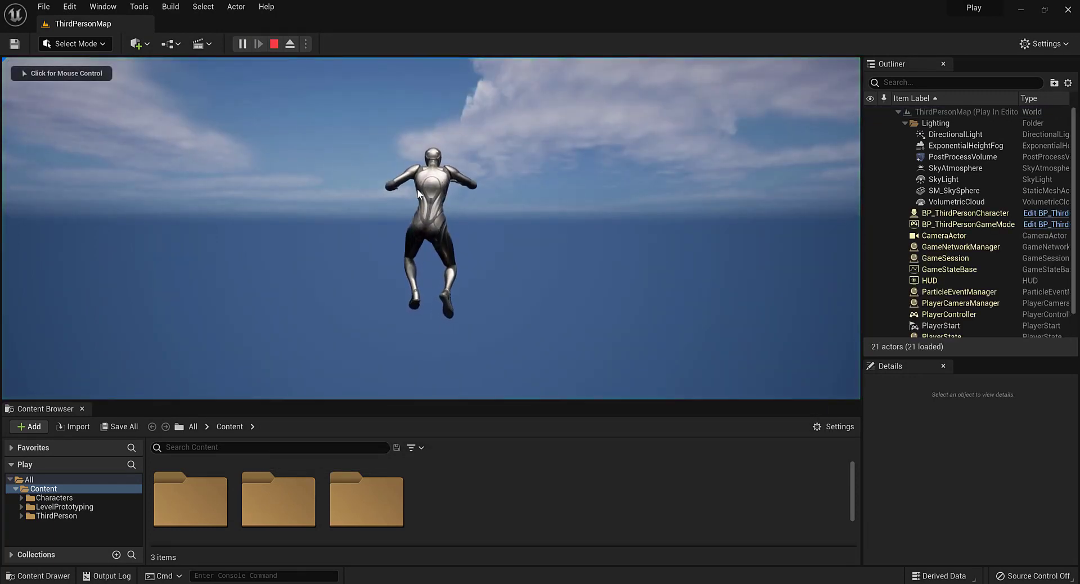
key("Escape")
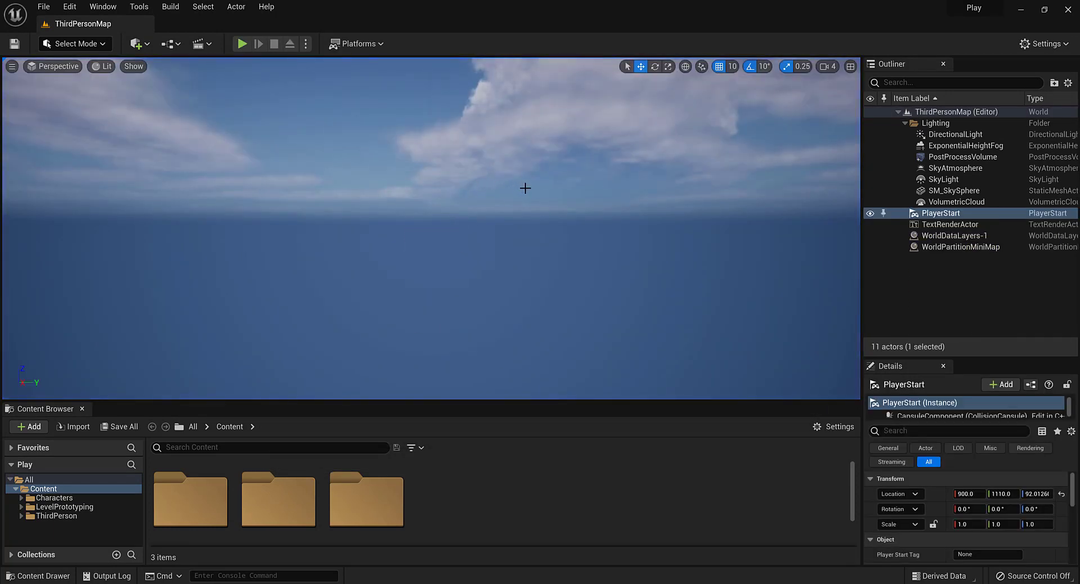
Focus on PlayerStart, switch the editor to Modeling mode, and widen its tool palette
left_click(929, 217)
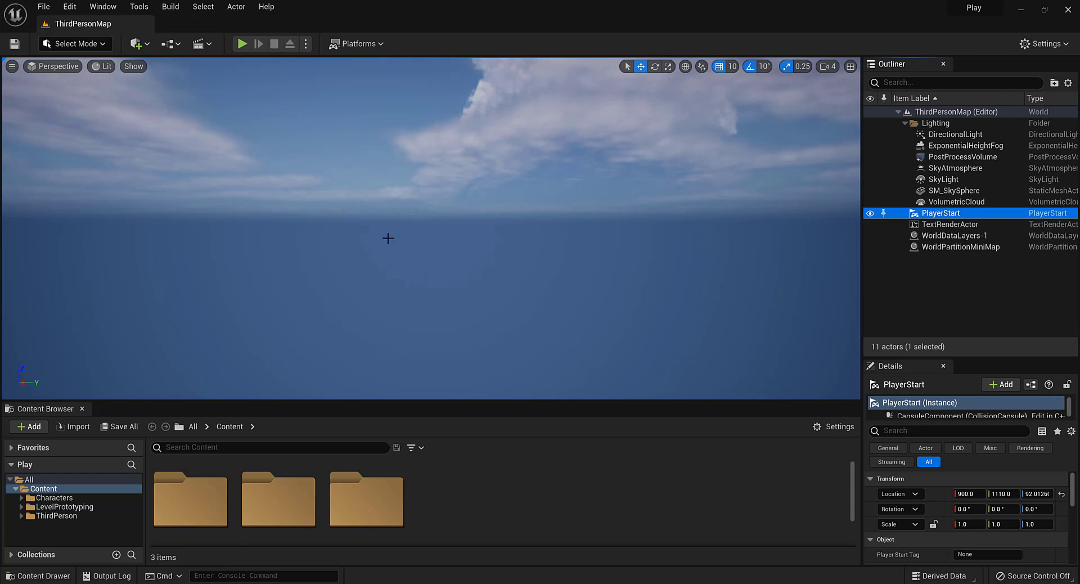
key("f")
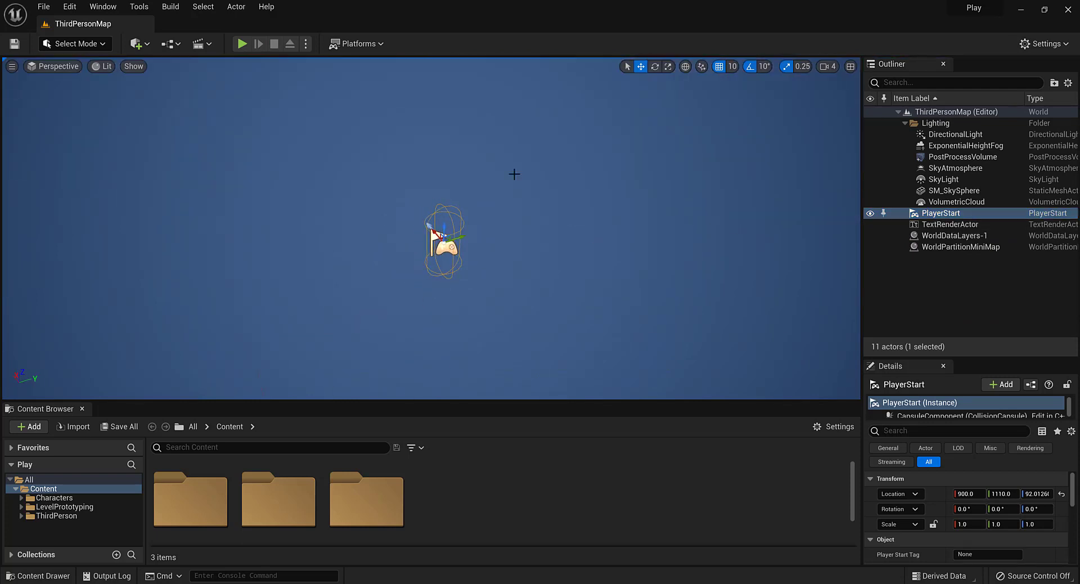
scroll(514, 173, "down", 5)
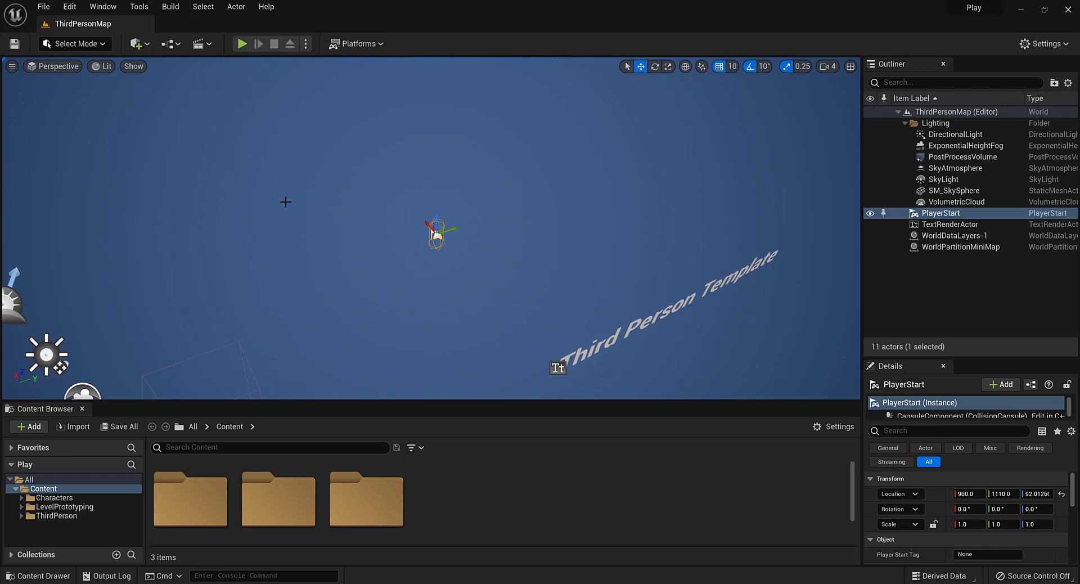
left_click(94, 47)
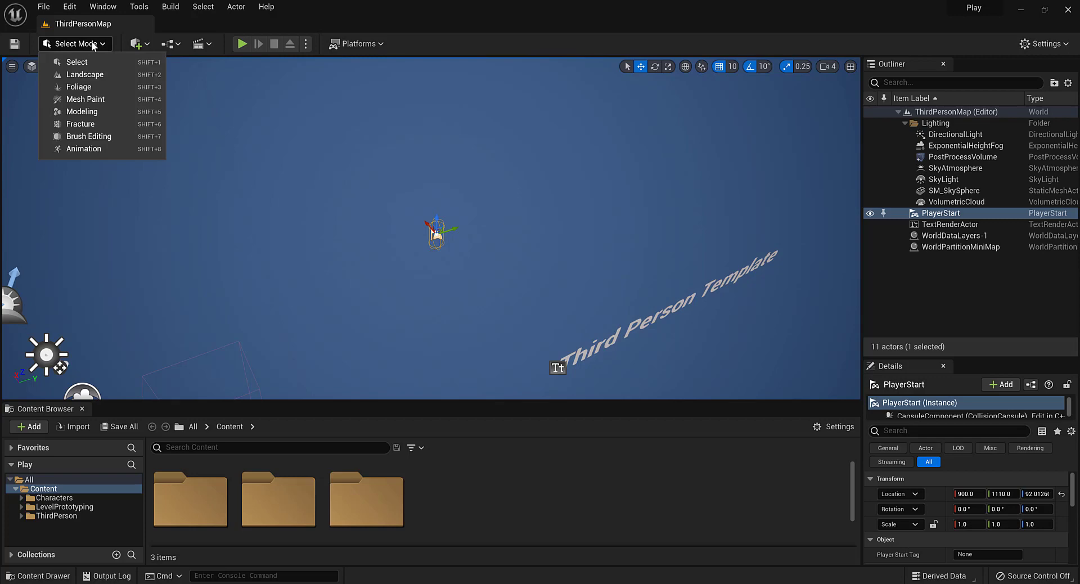
left_click(119, 107)
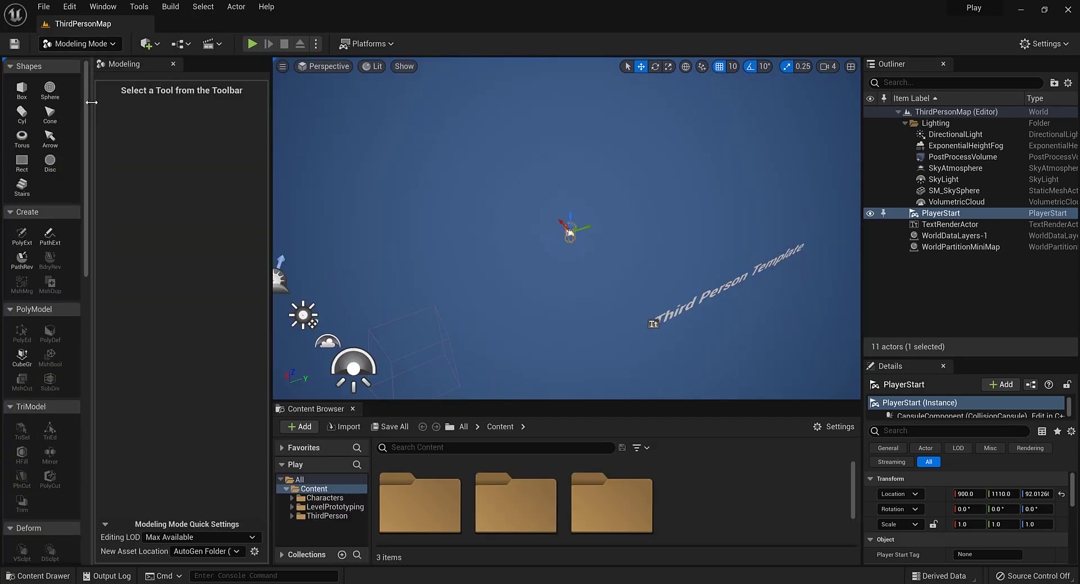
left_click_drag(94, 108, 172, 108)
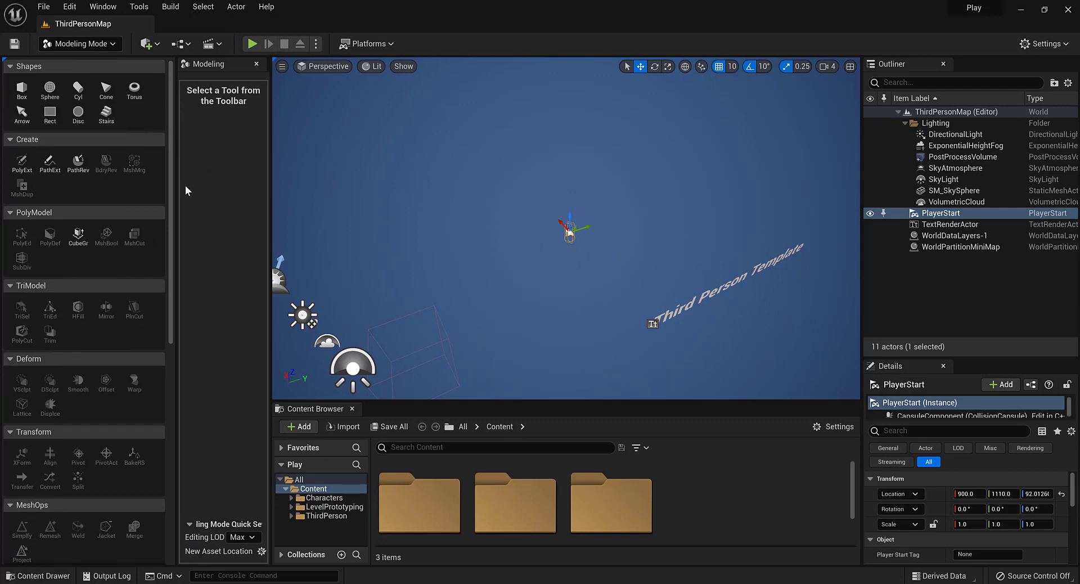
With the Cube Grid tool, select a large rectangle of cells around PlayerStart and the template text and pull it up one block
left_click(78, 238)
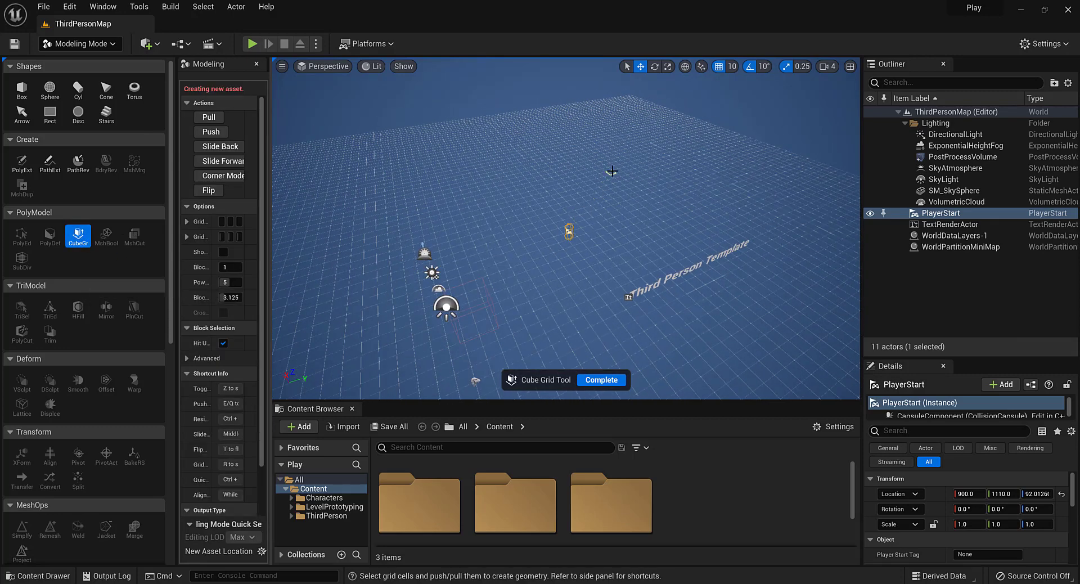
left_click_drag(631, 154, 438, 451)
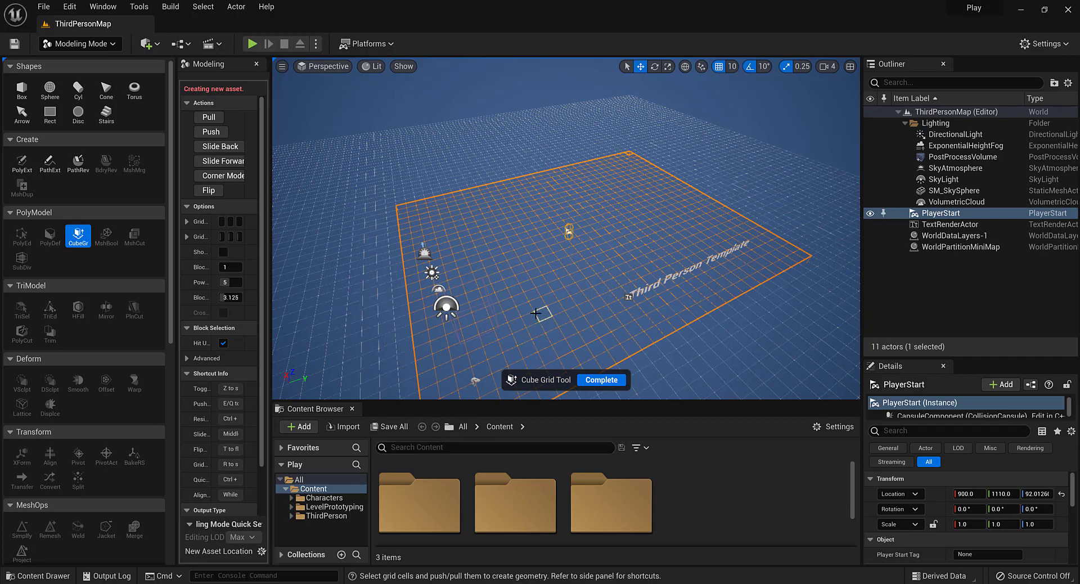
key("e")
left_click_drag(369, 312, 513, 215, "alt")
scroll(514, 213, "up", 2)
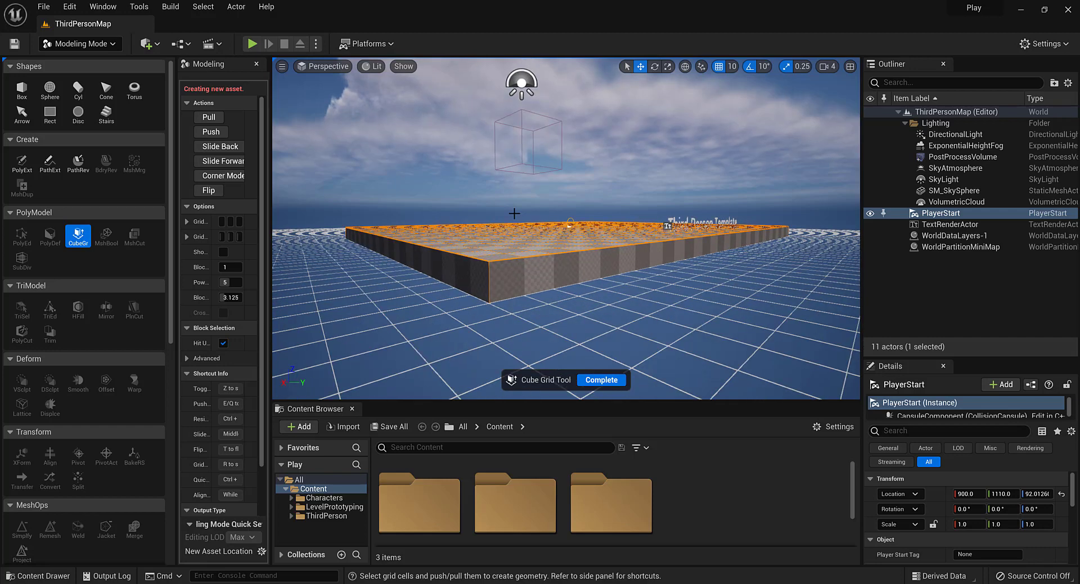
left_click(514, 213)
left_click(503, 256)
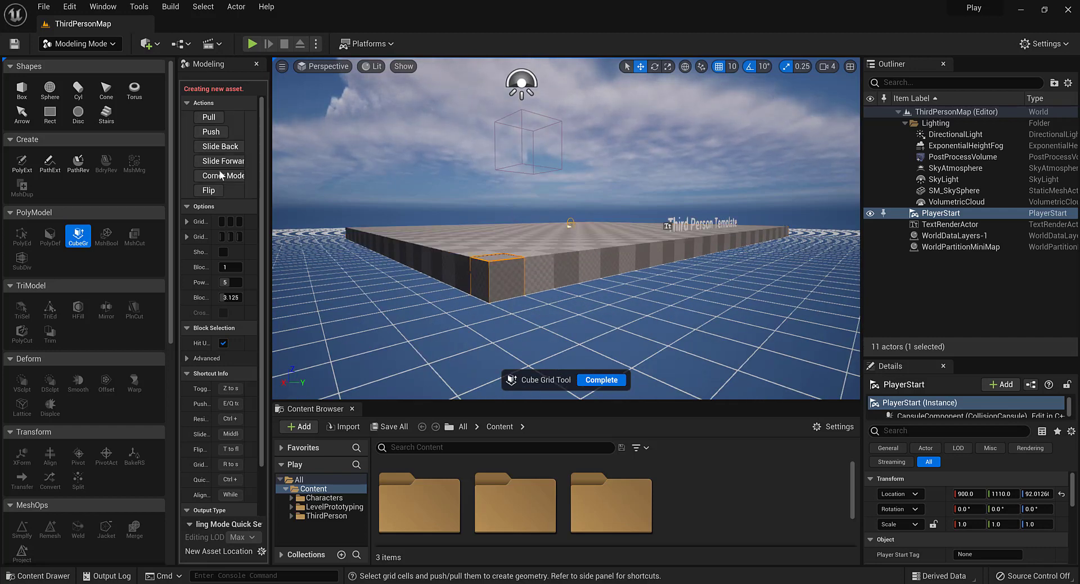
left_click(544, 268)
left_click(495, 280)
left_click_drag(417, 220, 371, 287, "alt")
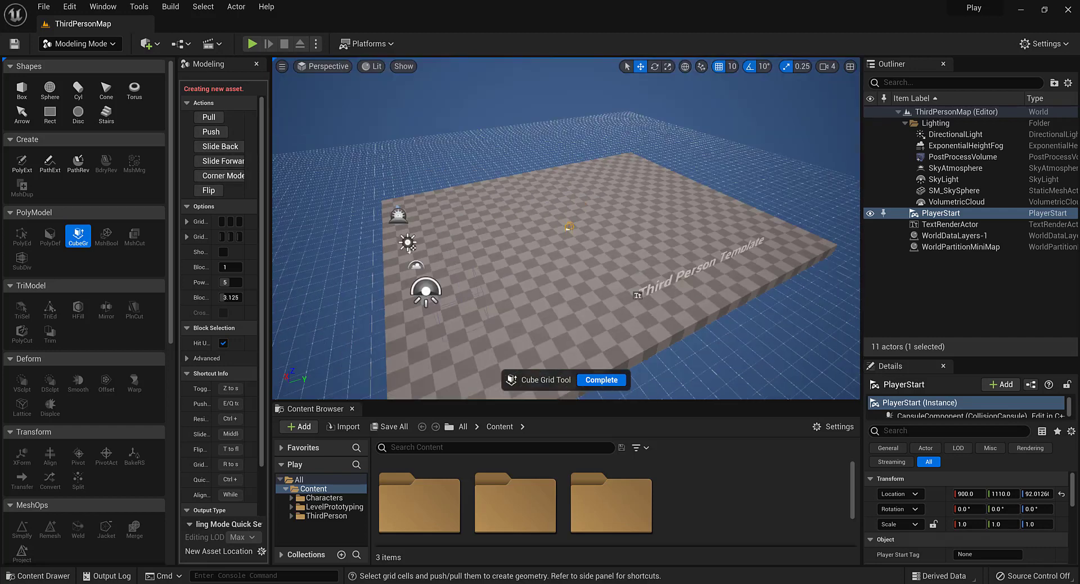
middle_click_drag(545, 227, 499, 290)
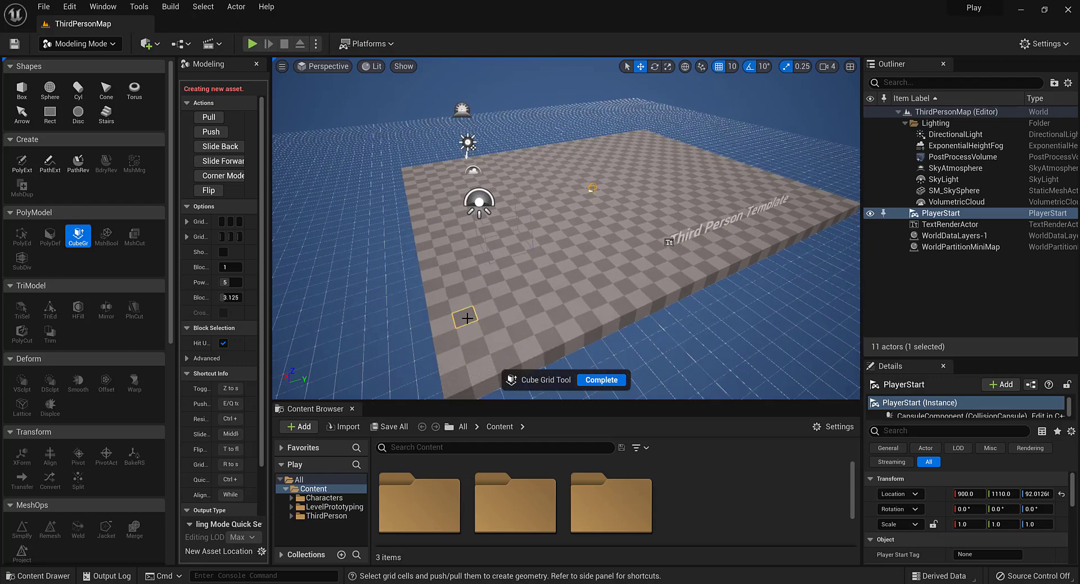
Widen the Modeling tool settings, and try pushing in one block near the floor slab's front corner, undoing the push
left_click(467, 318)
left_click_drag(413, 272, 520, 228, "alt")
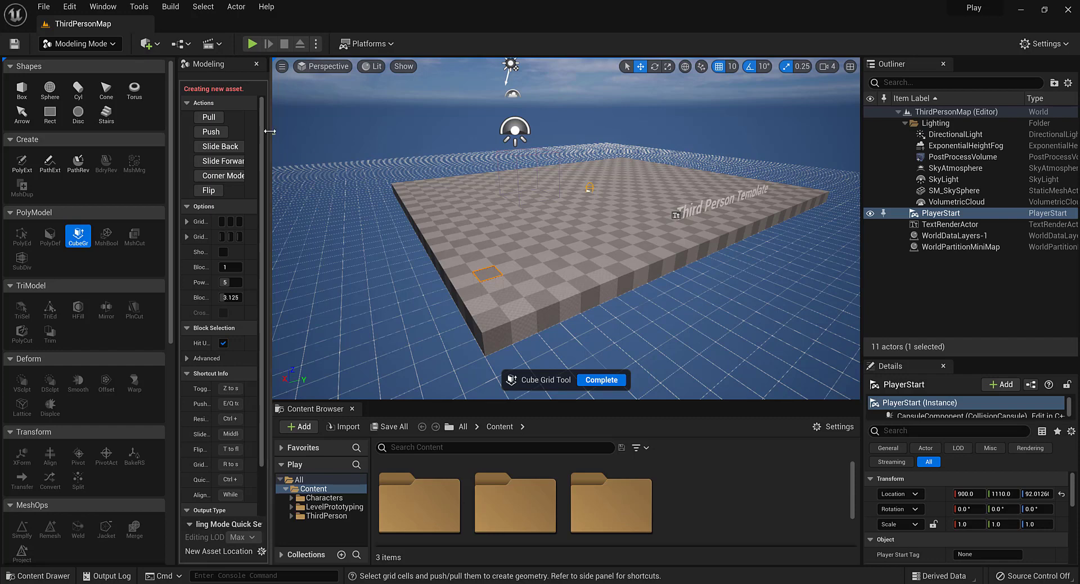
left_click_drag(269, 133, 317, 133)
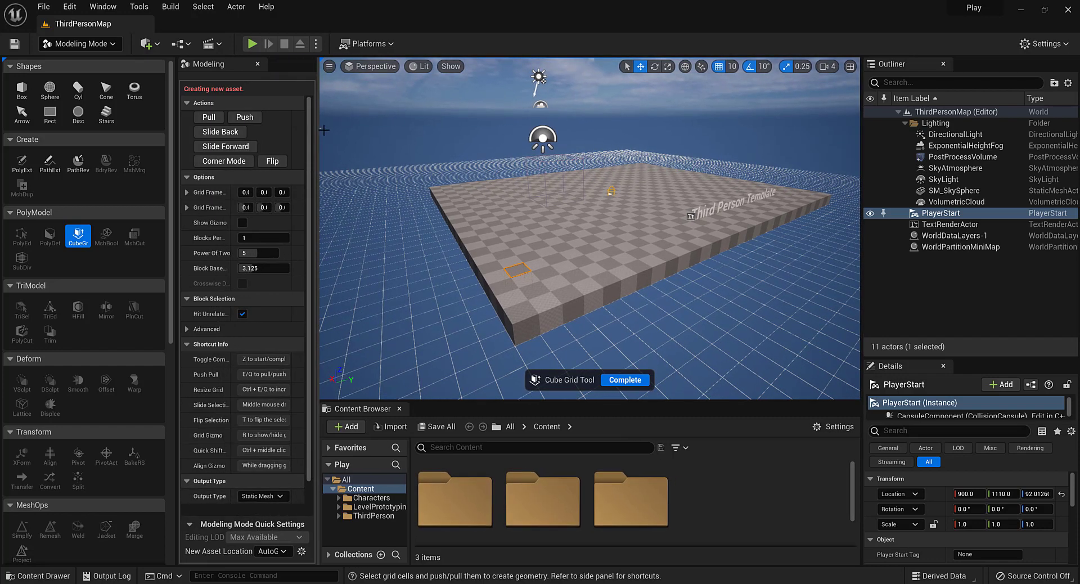
key("q")
key("ctrl+z")
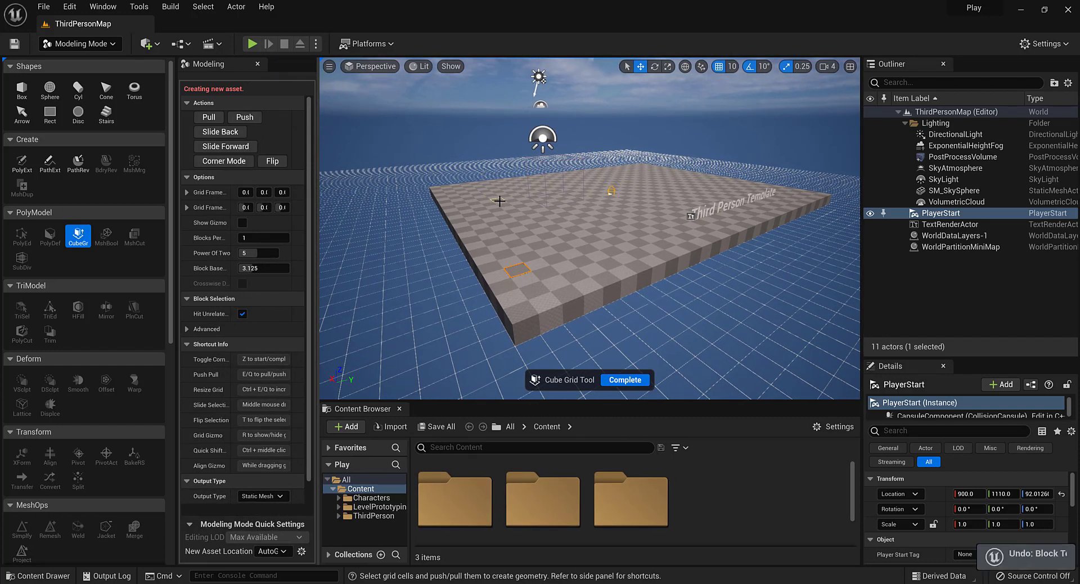
Commit the floor slab as a mesh by restarting the Cube Grid tool, and complete the tool
left_click_drag(498, 203, 498, 243, "alt")
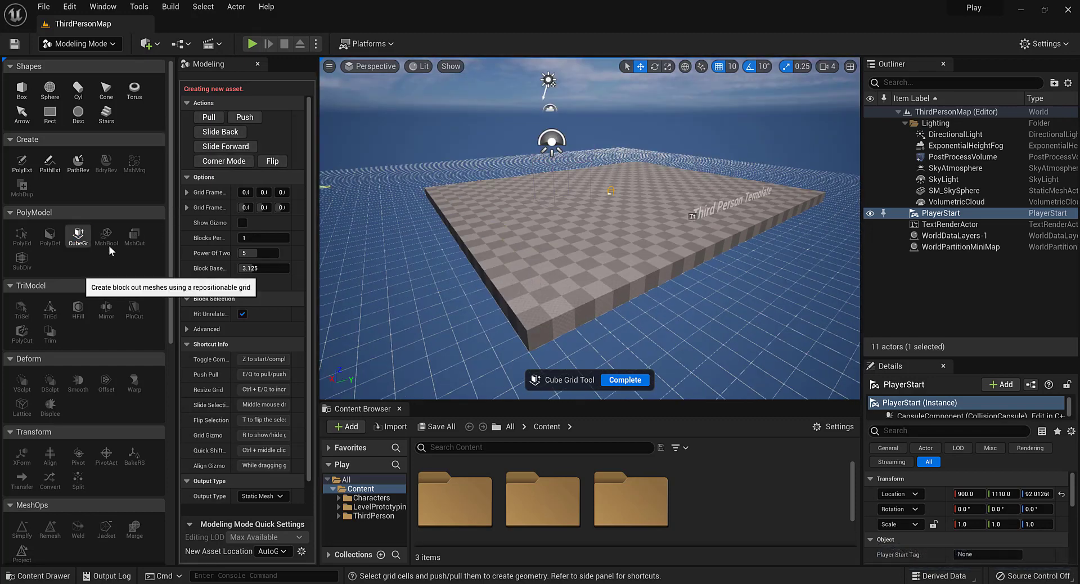
left_click(78, 237)
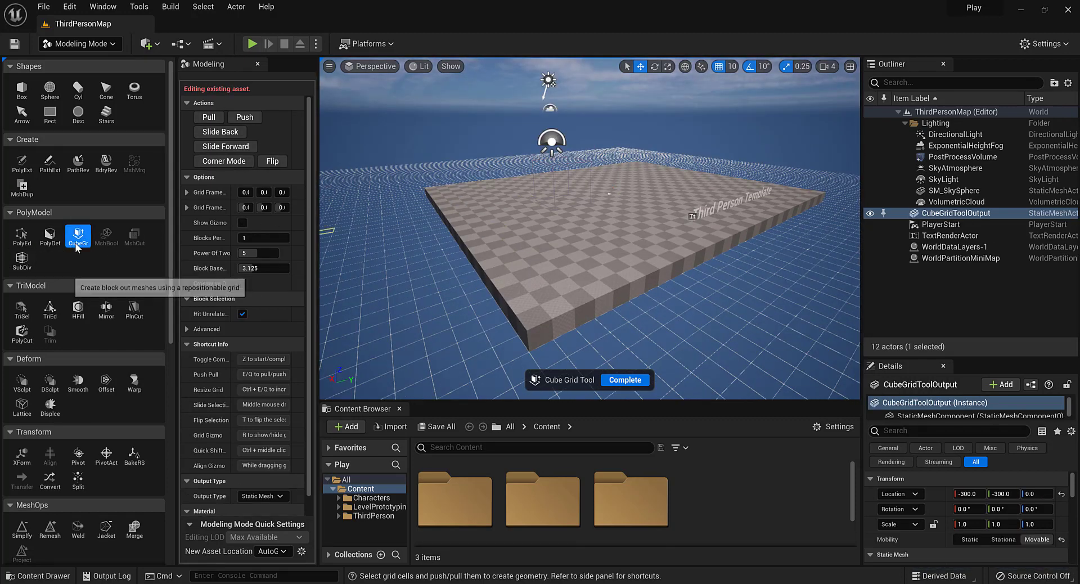
left_click_drag(462, 231, 453, 246, "alt")
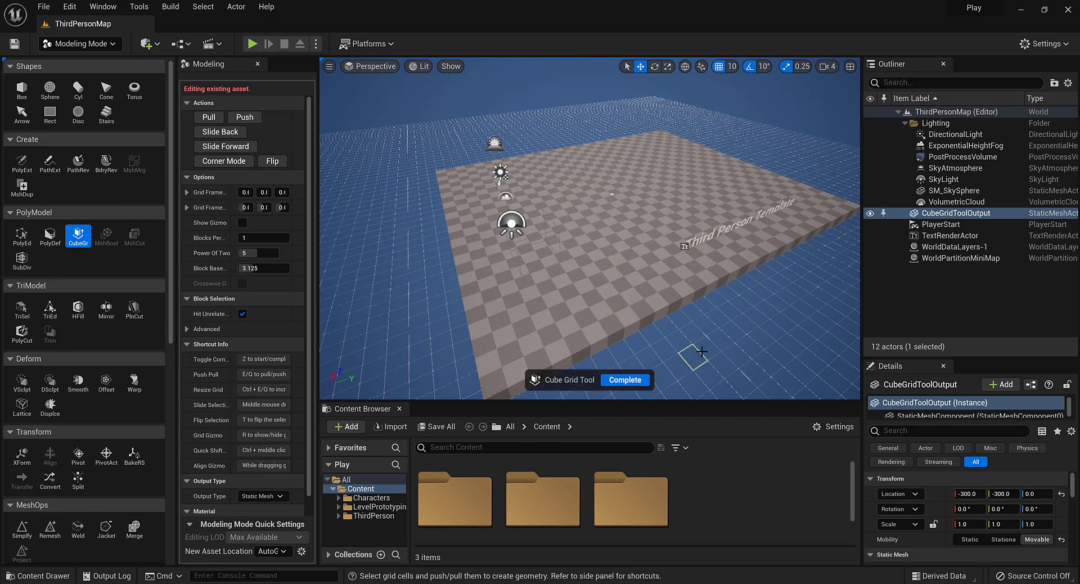
left_click(624, 380)
Try to move the floor slab along the Y axis, and undo the move
mouse_move(618, 214)
left_mouse_down("alt")
mouse_move(605, 231)
mouse_move(628, 221)
left_mouse_up("alt")
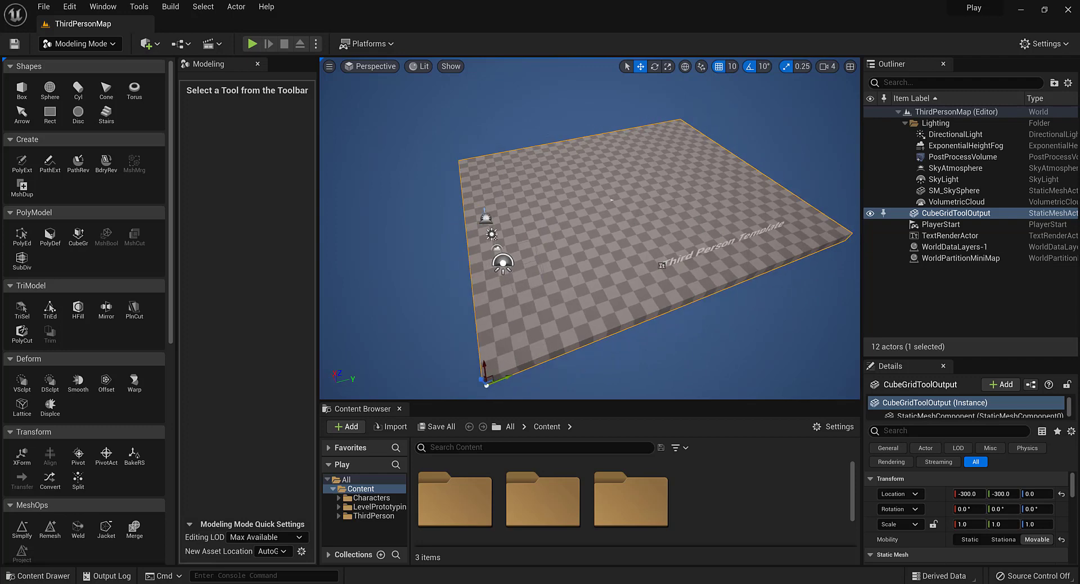
left_click_drag(509, 377, 547, 368)
key("ctrl+z")
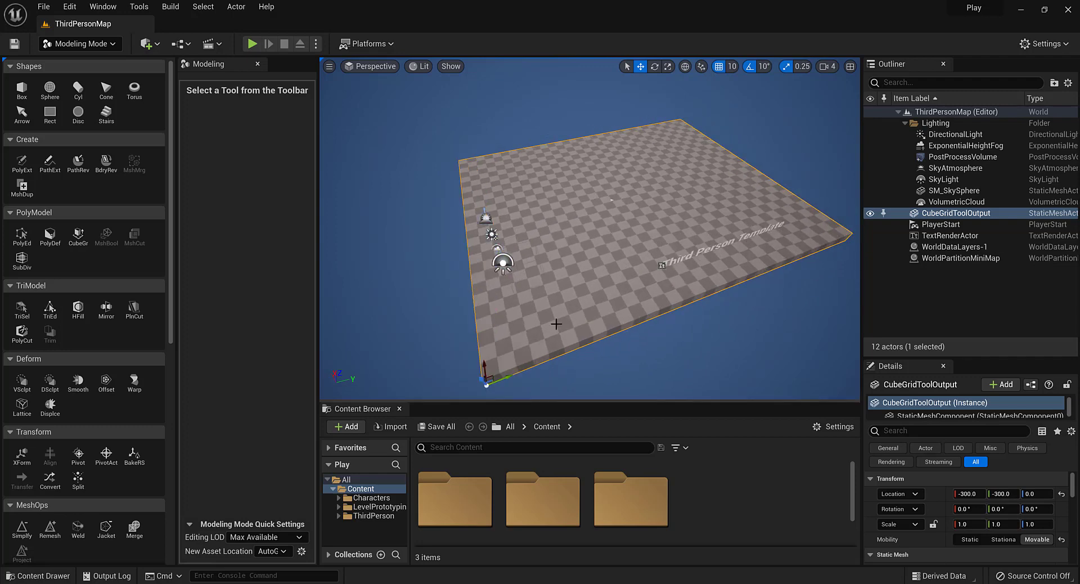
Select PlayerStart, run a play test of the level from its current position, and stop the session
mouse_move(552, 215)
left_mouse_down("alt")
mouse_move(549, 230)
mouse_move(560, 195)
mouse_move(575, 197)
mouse_move(557, 184)
mouse_move(560, 217)
left_mouse_up("alt")
scroll(620, 216, "up", 1)
scroll(621, 216, "up", 1)
left_click_drag(530, 275, 533, 248, "alt")
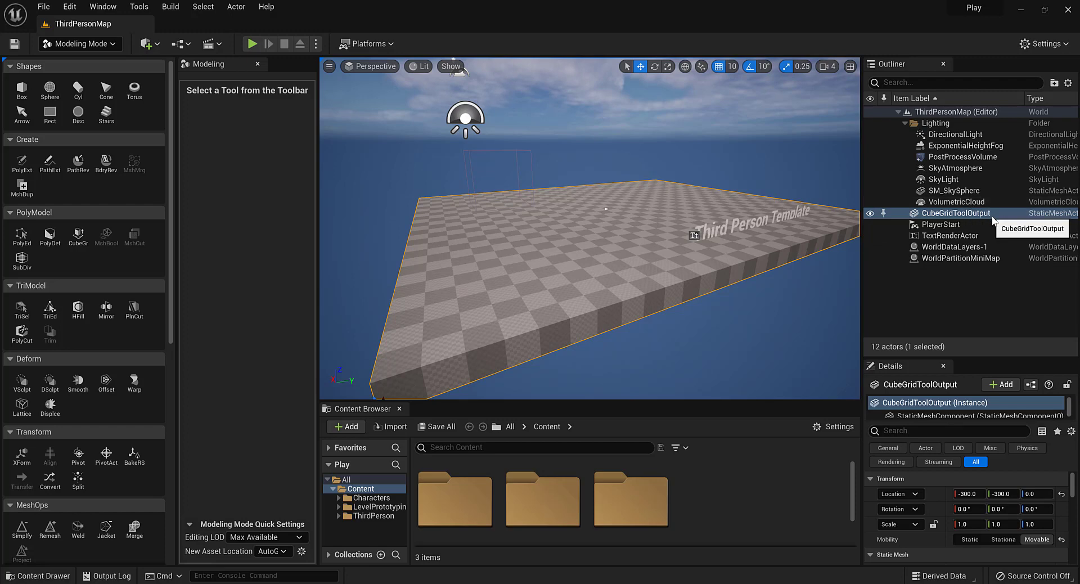
left_click(968, 224)
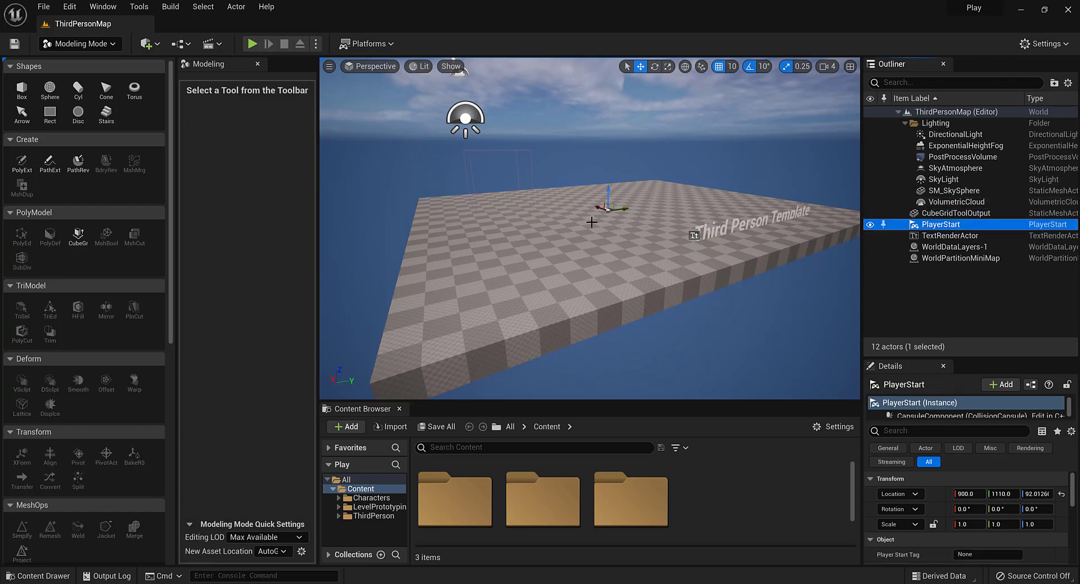
left_click(251, 44)
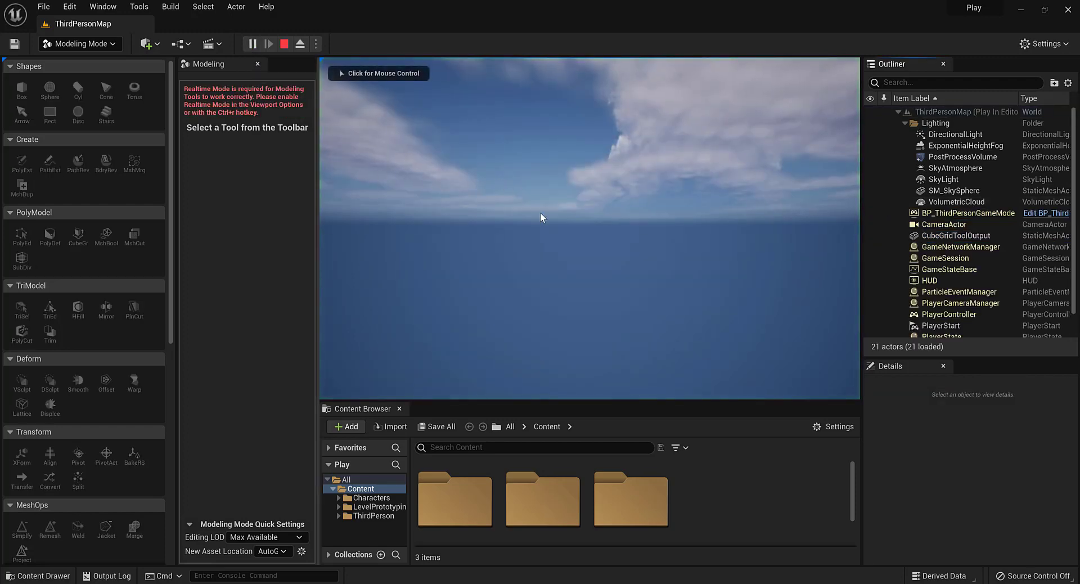
key("Escape")
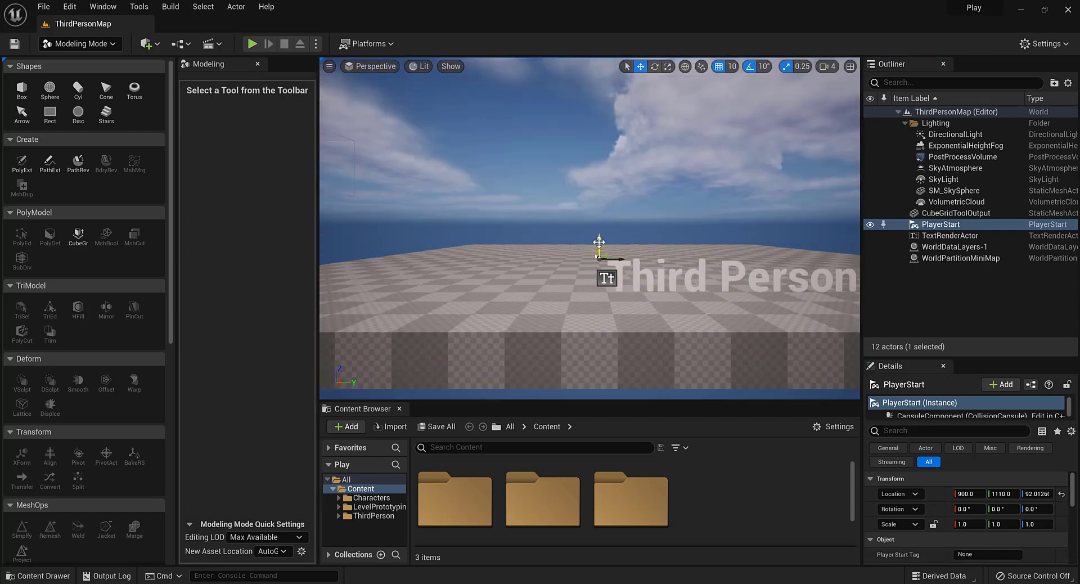
Raise PlayerStart above the floor slab to a Z location of about 262, and play-test by running the character across the floor
left_click_drag(600, 242, 600, 227)
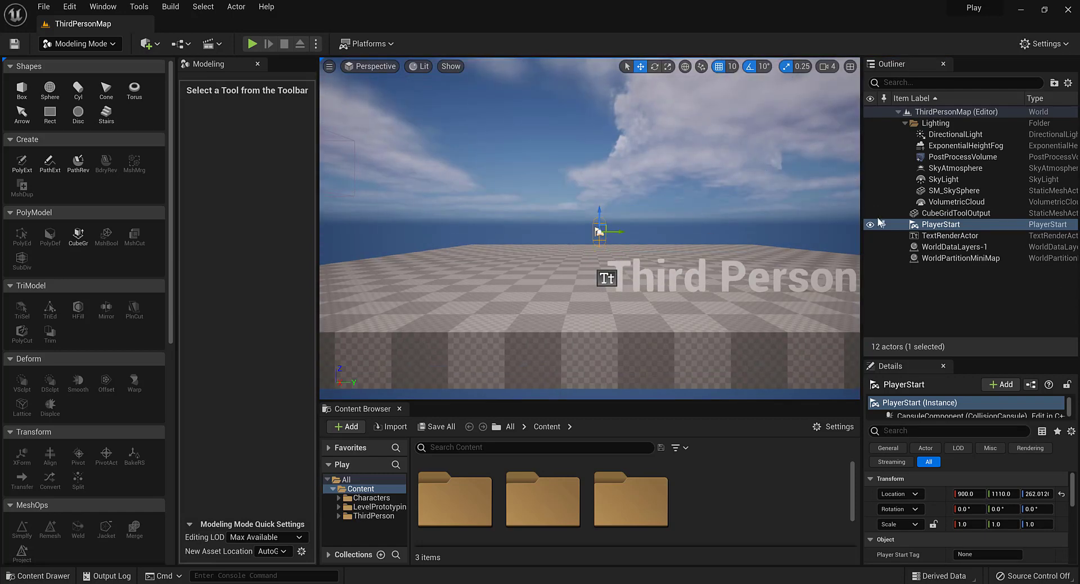
left_click(260, 43)
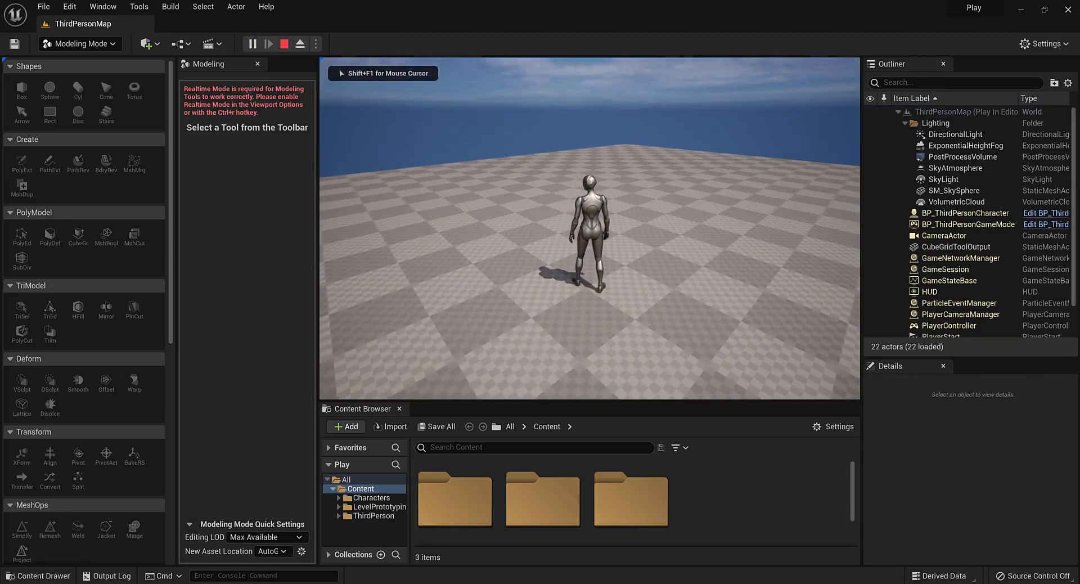
key("w")
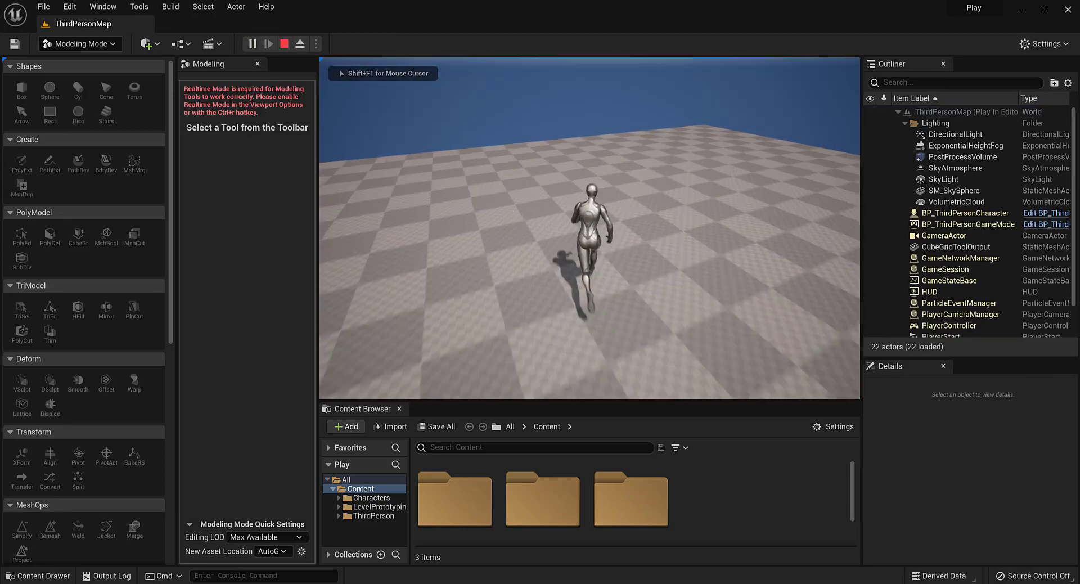
key("Escape")
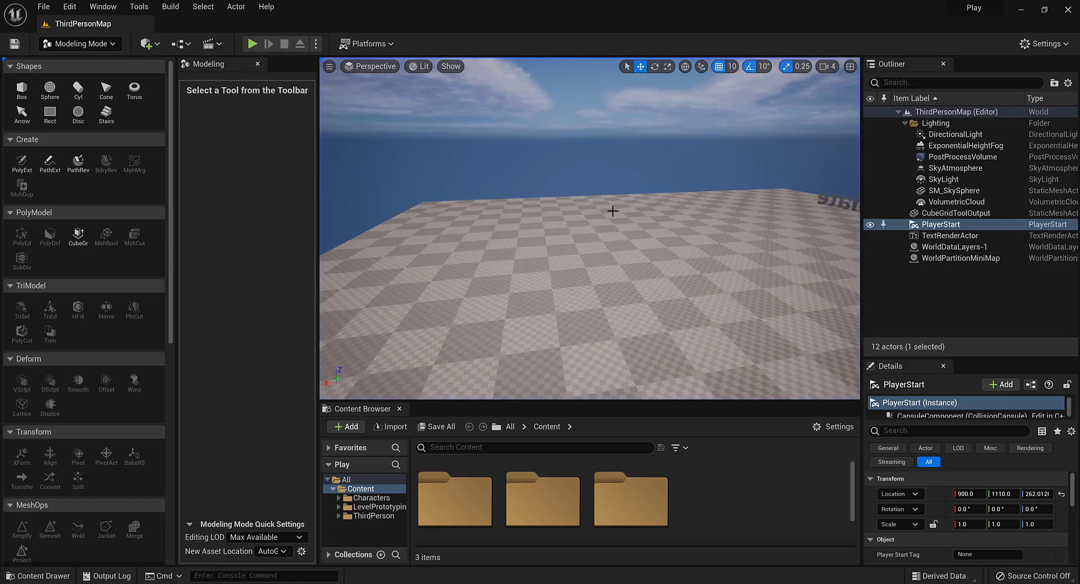
Select and frame the floor slab, check the Ref folder in File Explorer, and return to the Unreal Editor
scroll(613, 211, "down", 5)
left_click(532, 211)
key("f")
left_click_drag(530, 203, 557, 236, "alt")
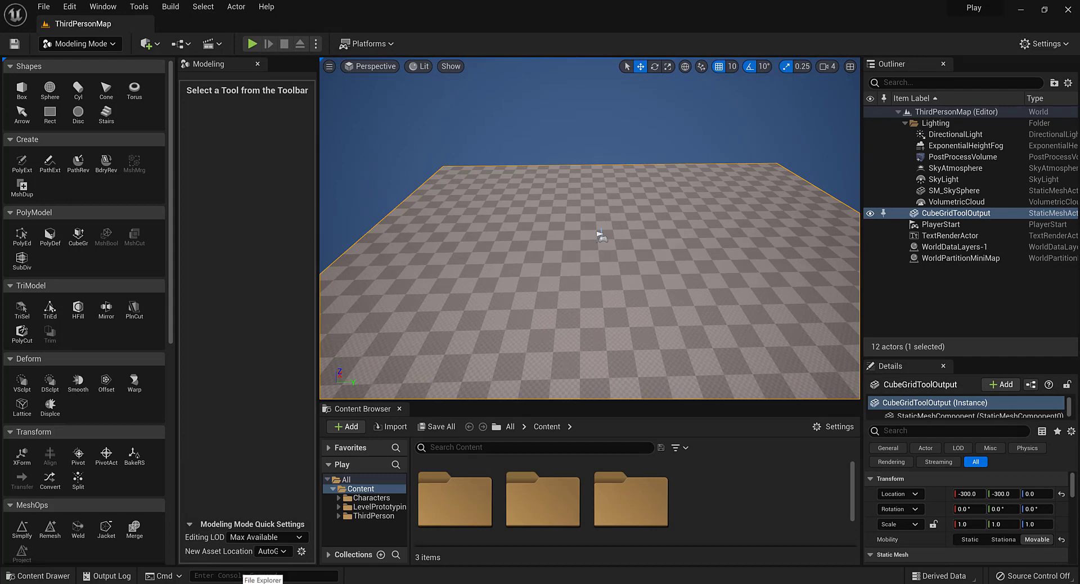
left_click(263, 583)
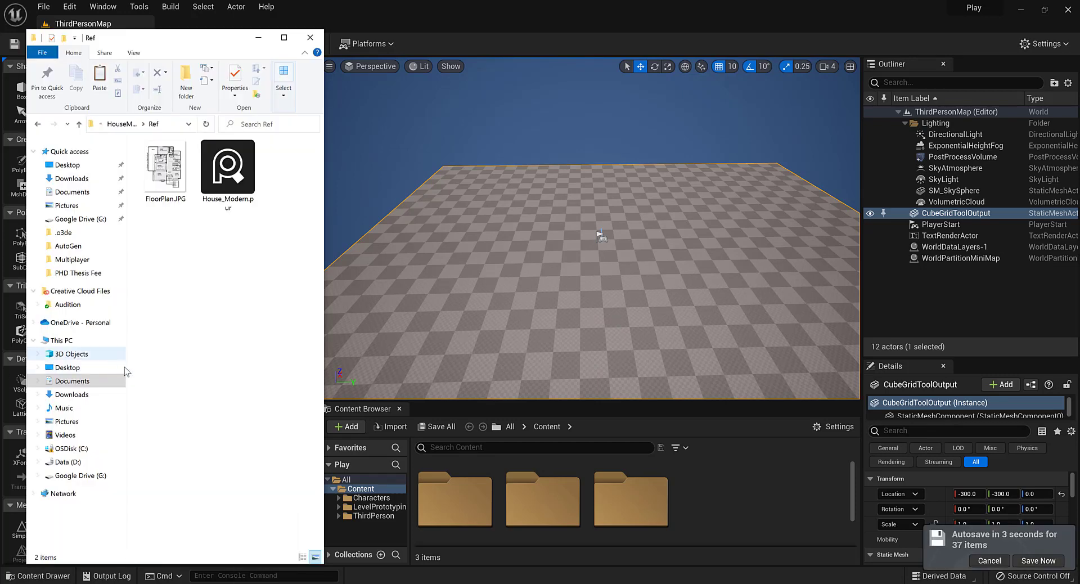
left_click_drag(114, 34, 116, 31)
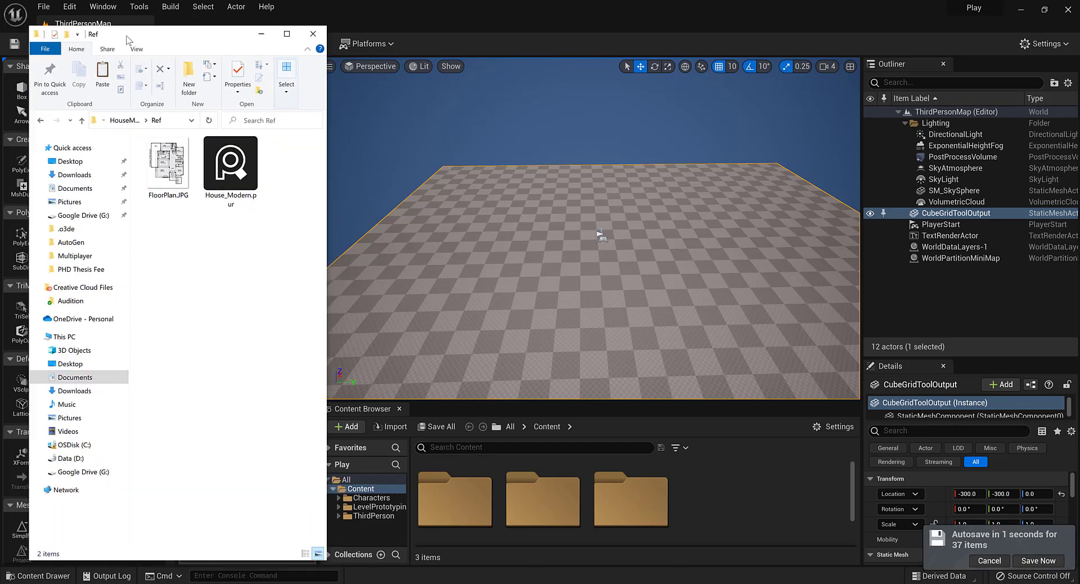
left_click(747, 506)
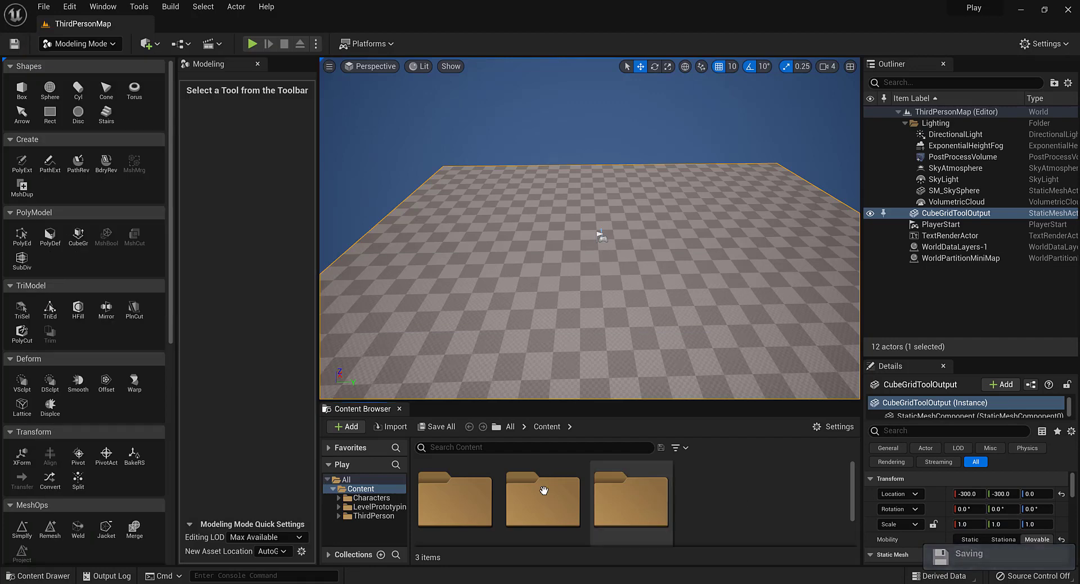
Expand the ThirdPerson content folder, and enlarge the Content Browser by narrowing the Modeling tool settings and shortening the viewport
left_click(339, 516)
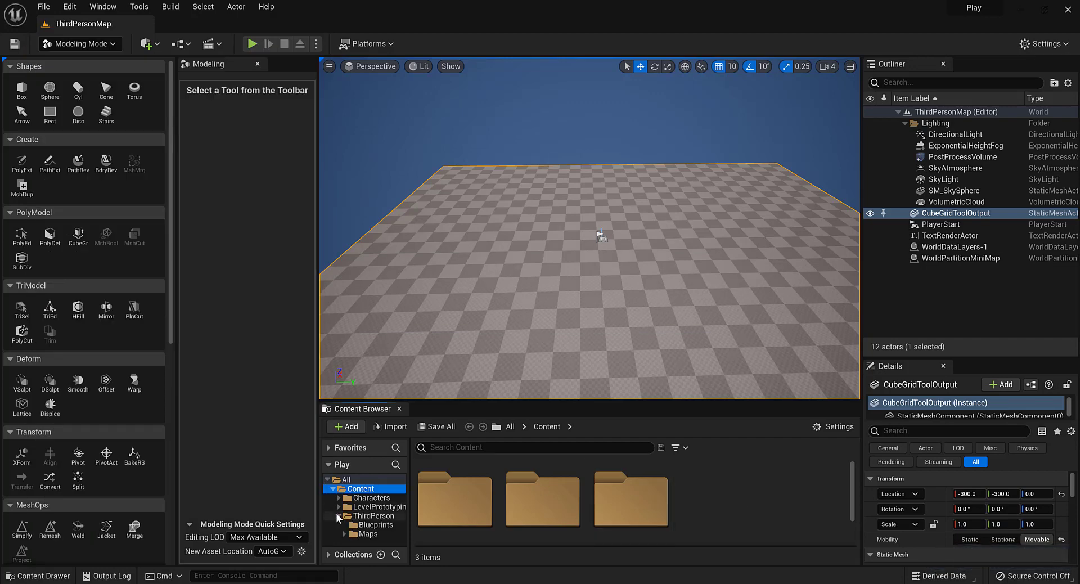
left_click_drag(318, 373, 223, 374)
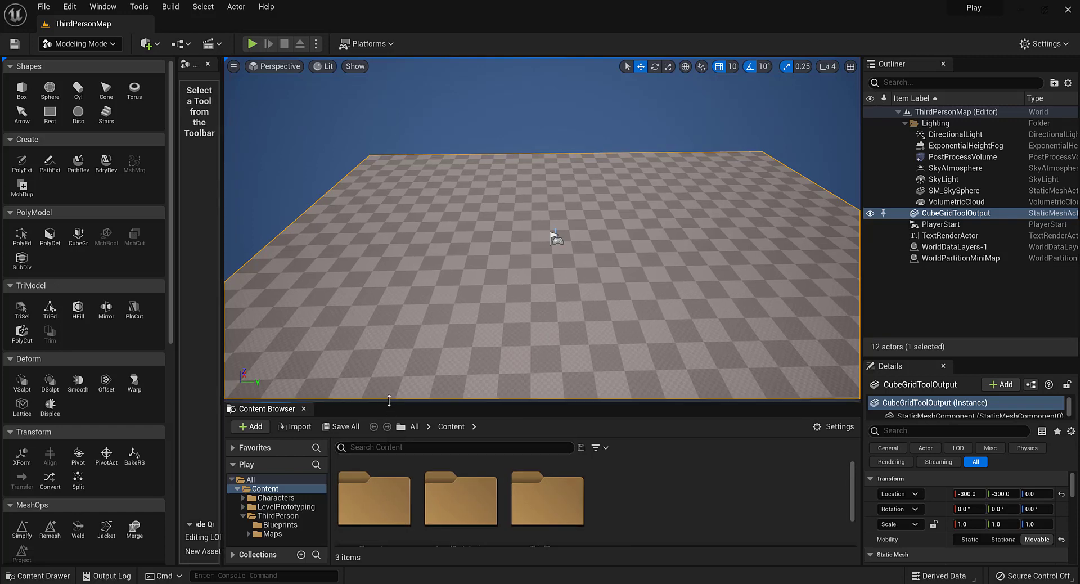
left_click_drag(392, 379, 394, 309)
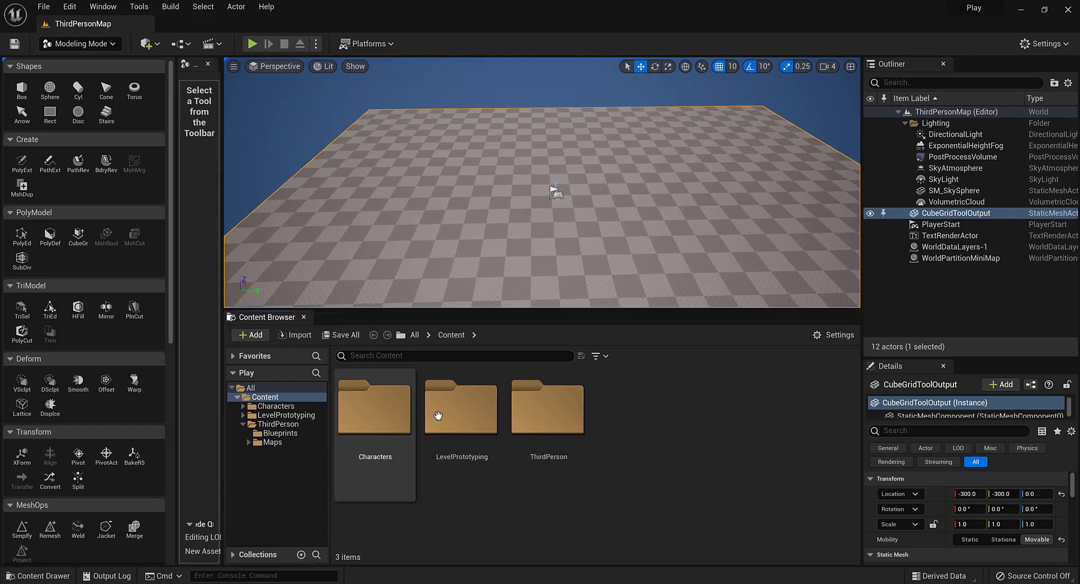
right_click_drag(470, 186, 470, 185)
right_click_drag(427, 223, 427, 223)
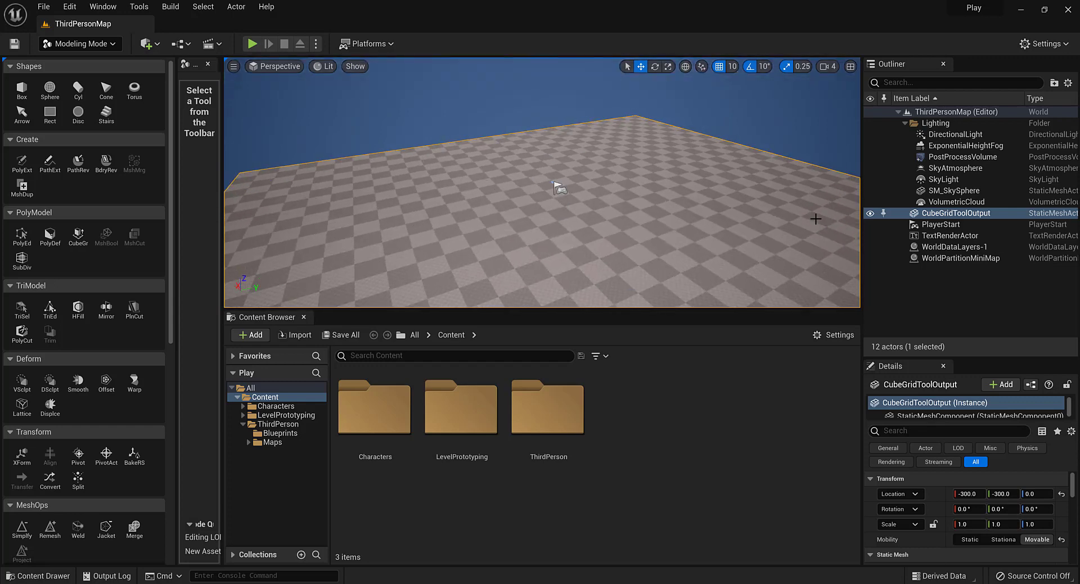
Browse to the floor slab's mesh asset, and open its generated subfolder under ThirdPerson/Maps/_GENERATED
right_click(957, 213)
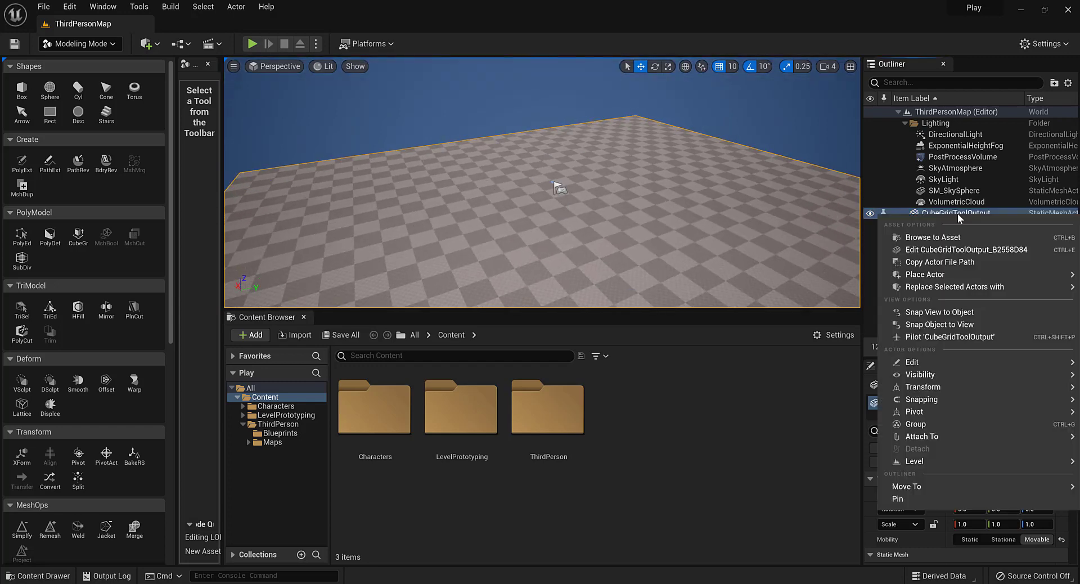
left_click(933, 237)
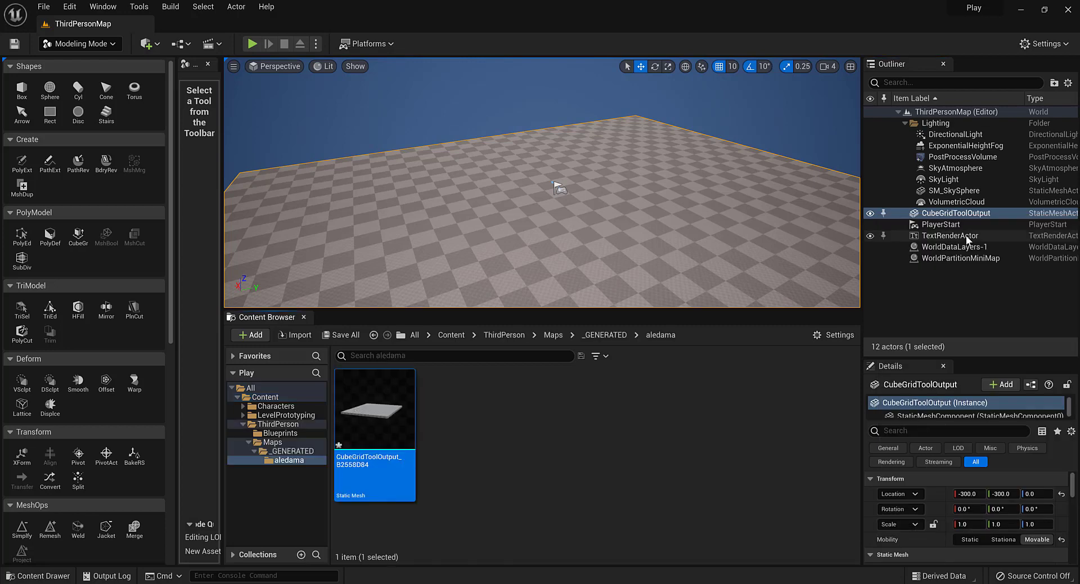
left_click(249, 444)
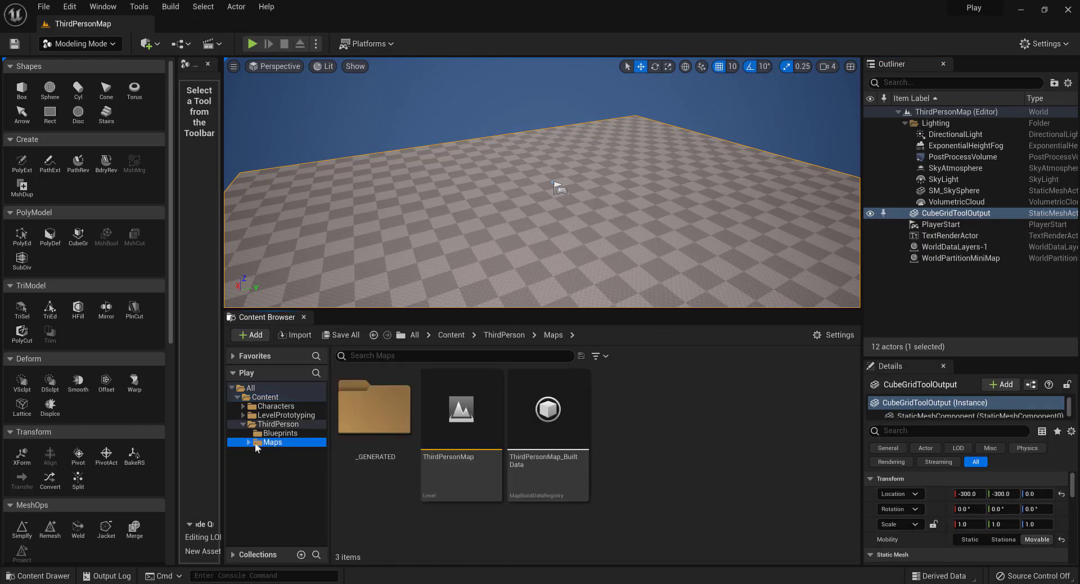
left_click(248, 443)
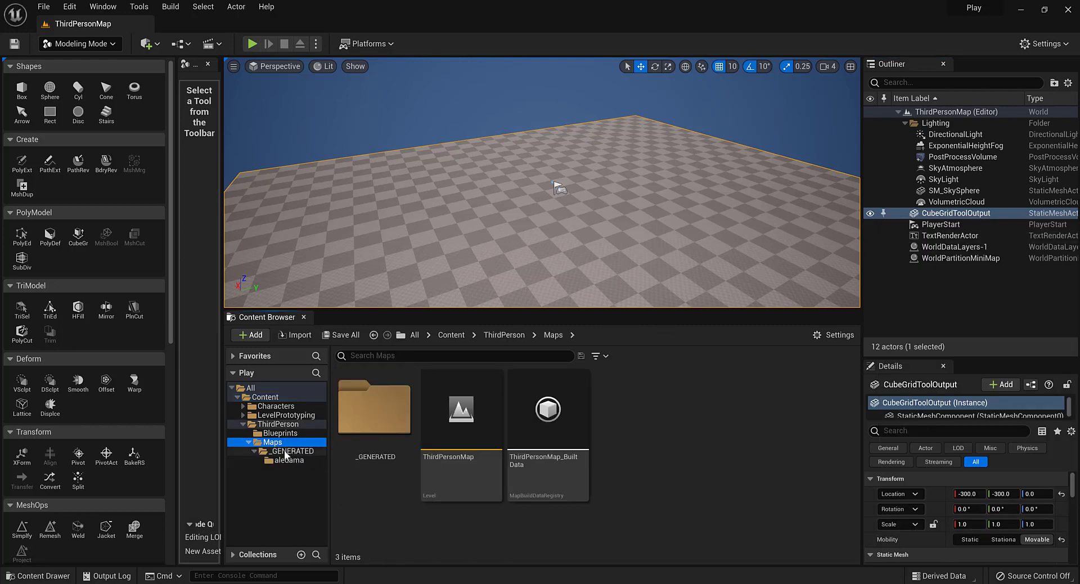
left_click(284, 460)
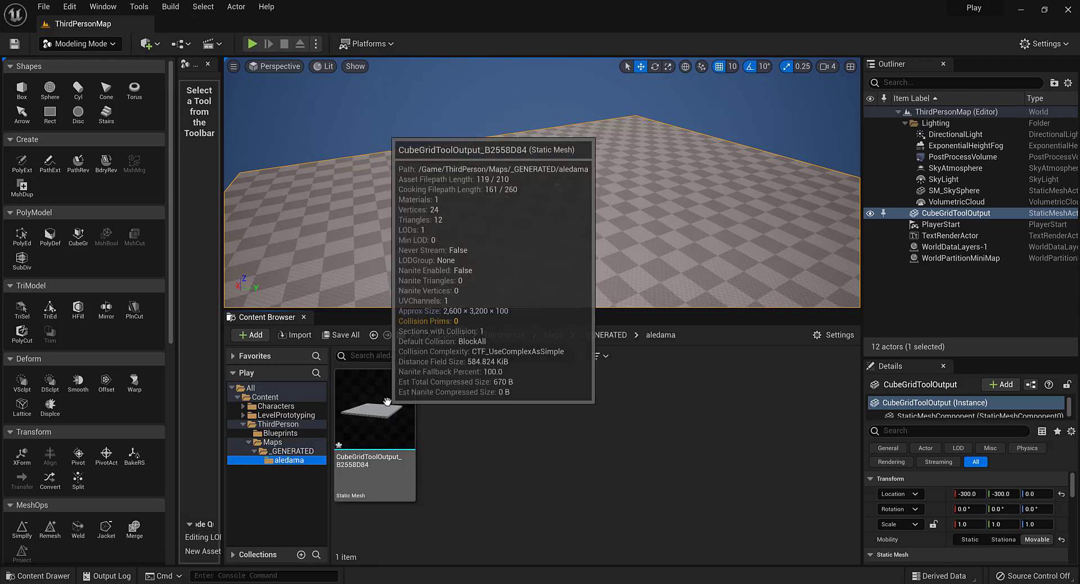
left_click(394, 416)
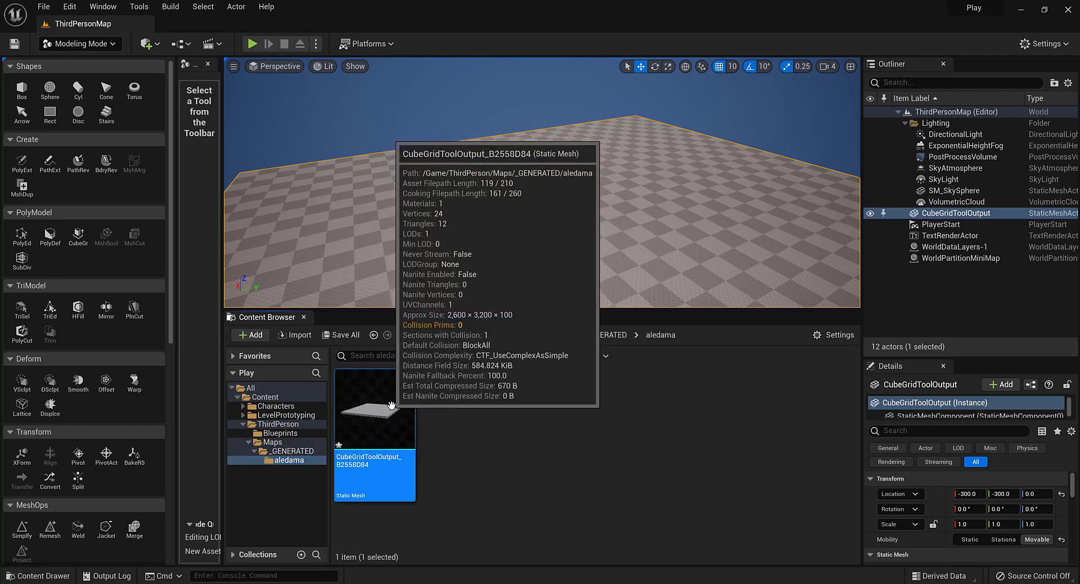
right_click(370, 423)
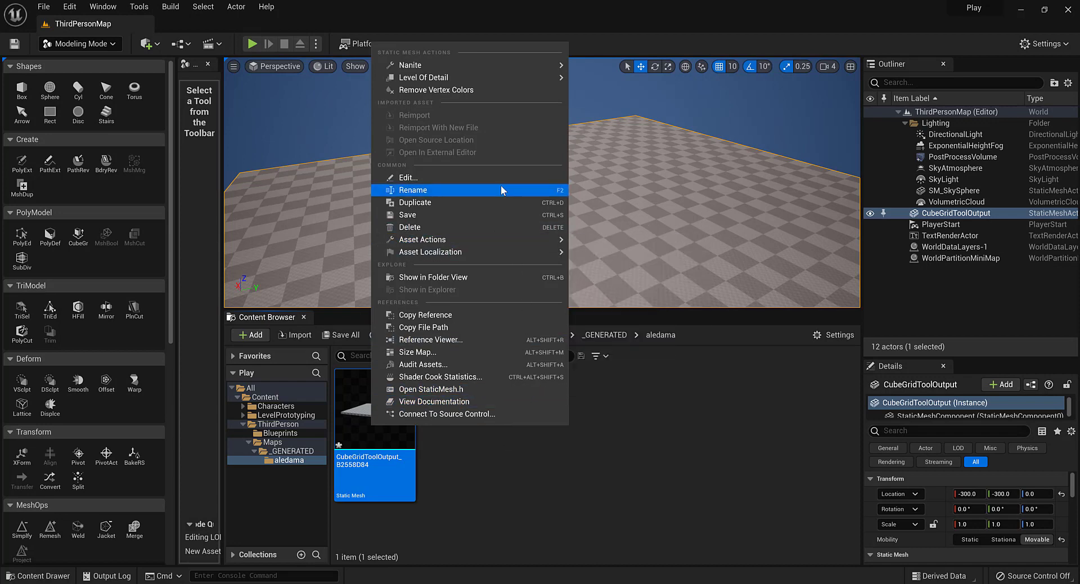
mouse_move(506, 251)
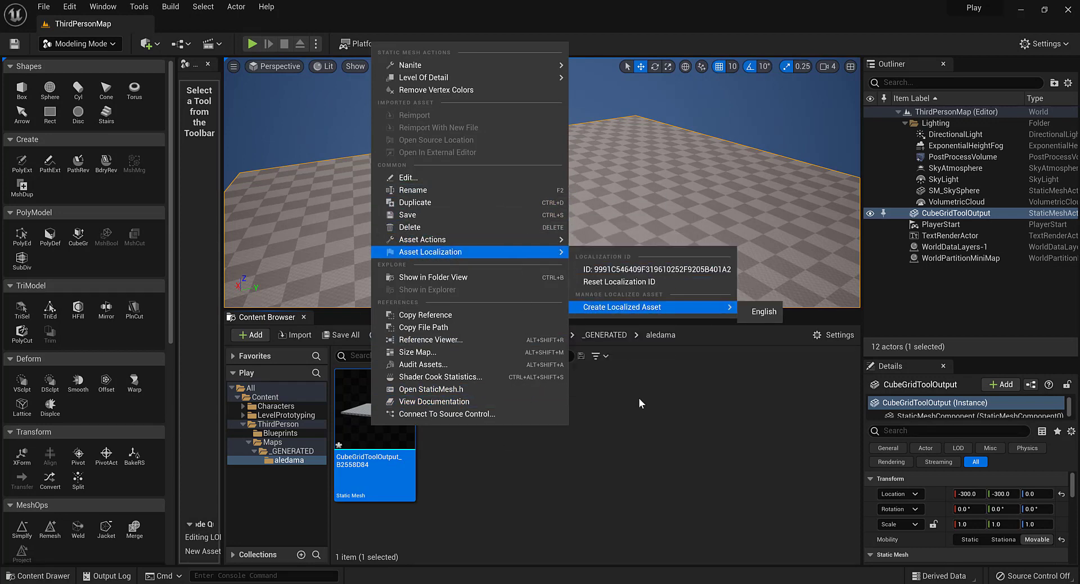
left_click(612, 437)
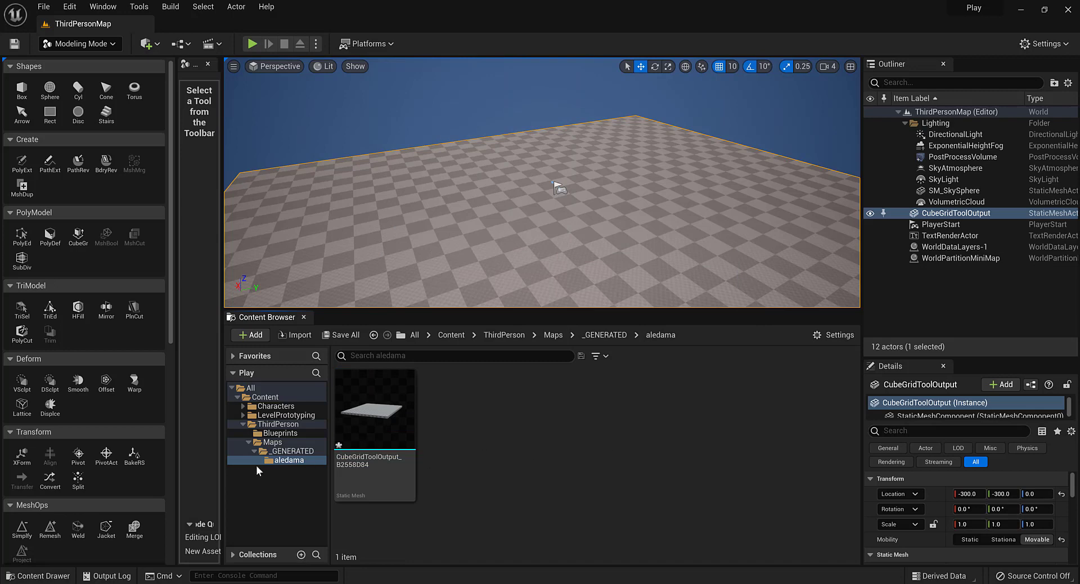
Create a folder named House_01 beside the floor slab's mesh asset and move the mesh into it
right_click(458, 415)
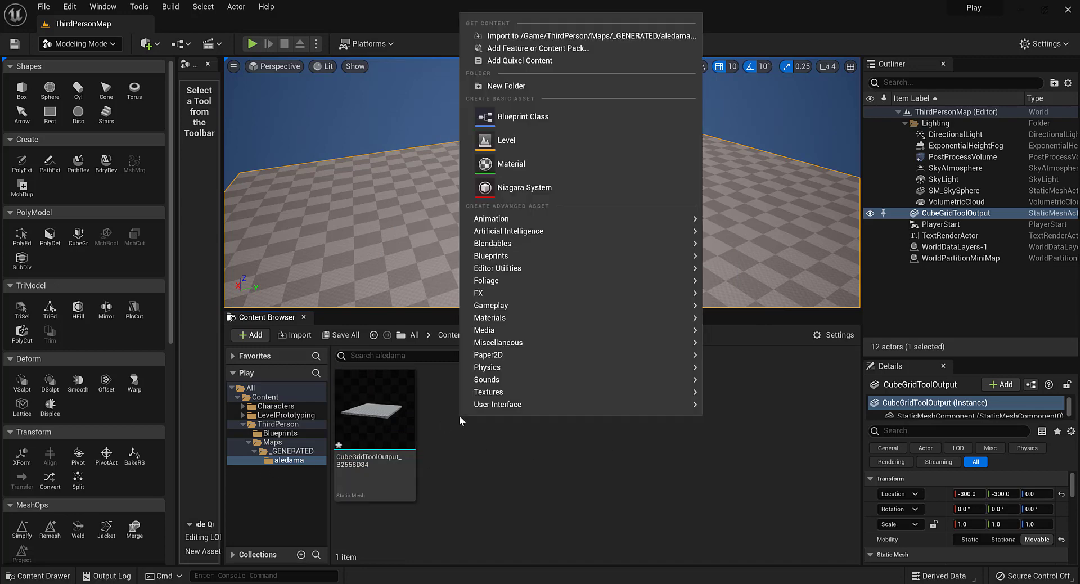
left_click(548, 85)
type("House_01")
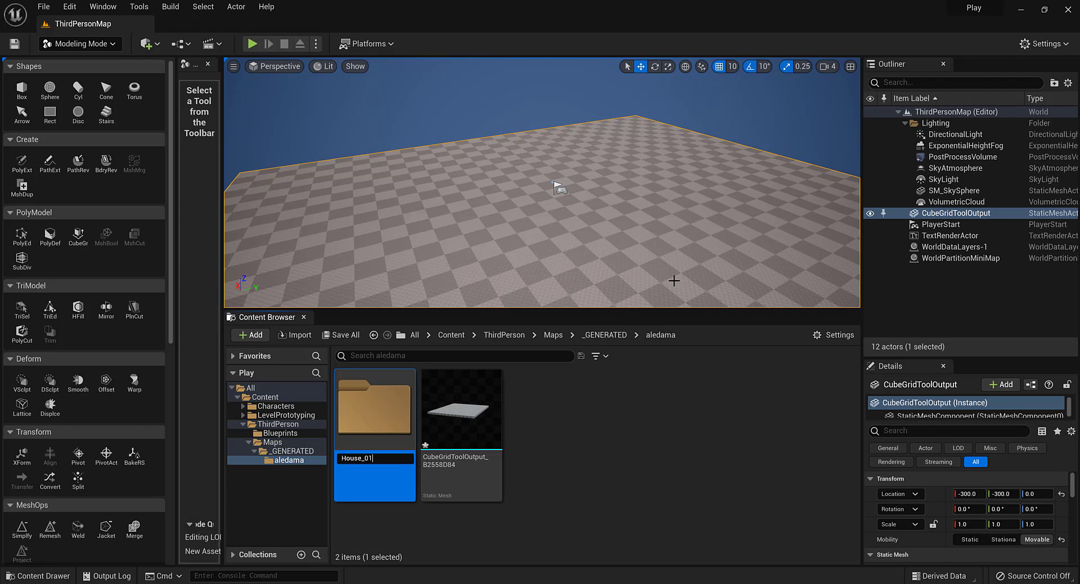
key("Return")
left_click_drag(462, 417, 392, 422)
left_click(421, 440)
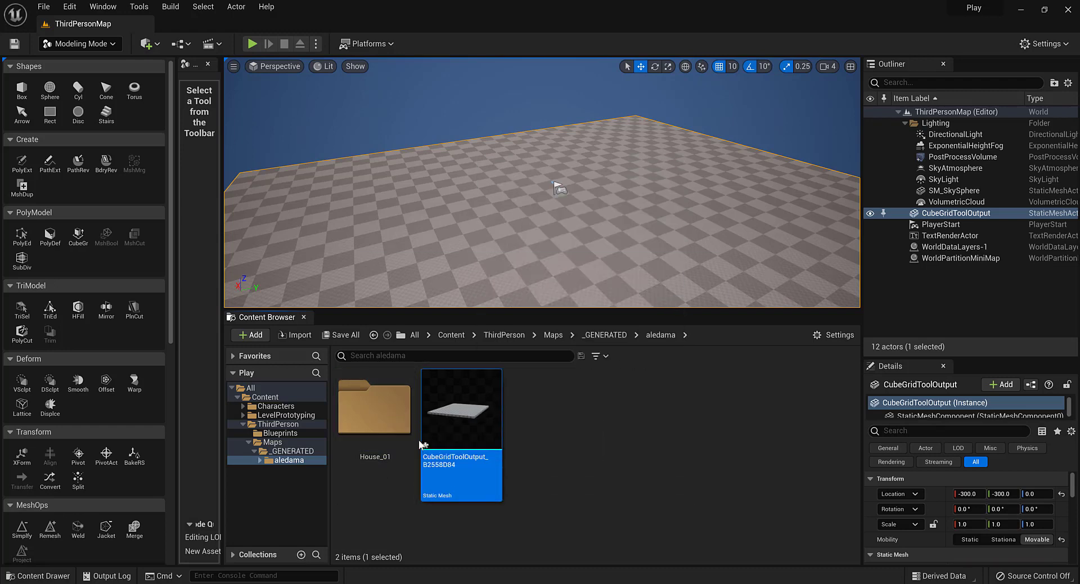
Open the House_01 folder and import FloorPlan.JPG into it from the Ref folder in File Explorer
double_click(374, 406)
key("alt+Tab")
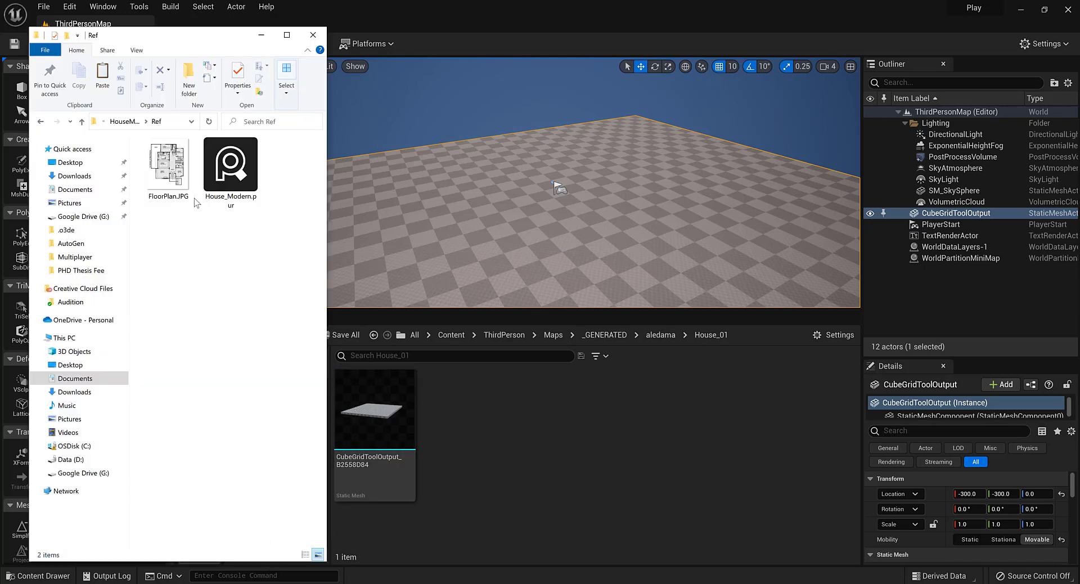
left_click_drag(168, 169, 550, 442)
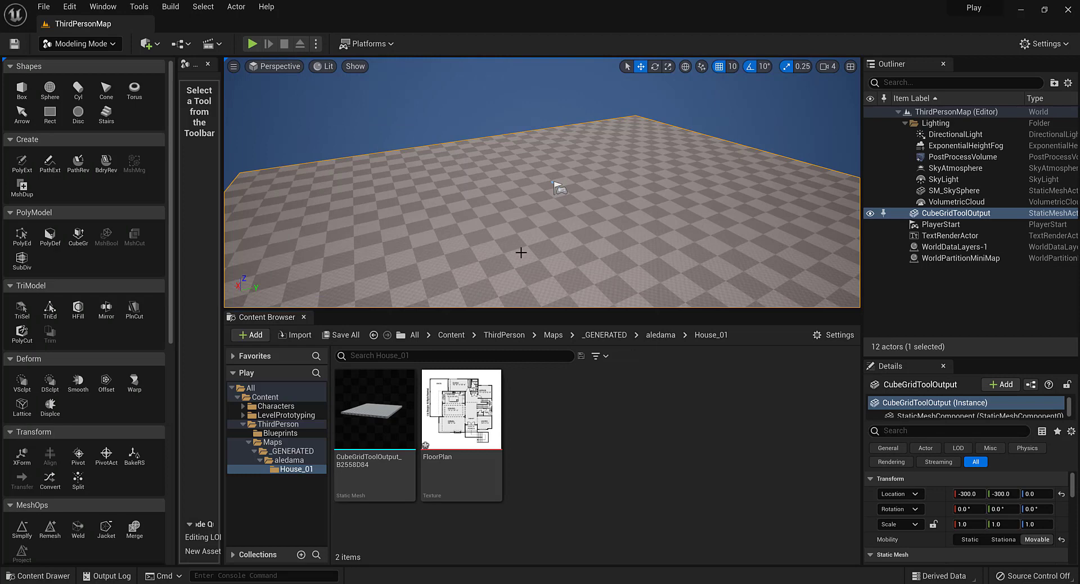
Create a new material named HousePlan in the House_01 folder
right_click(567, 410)
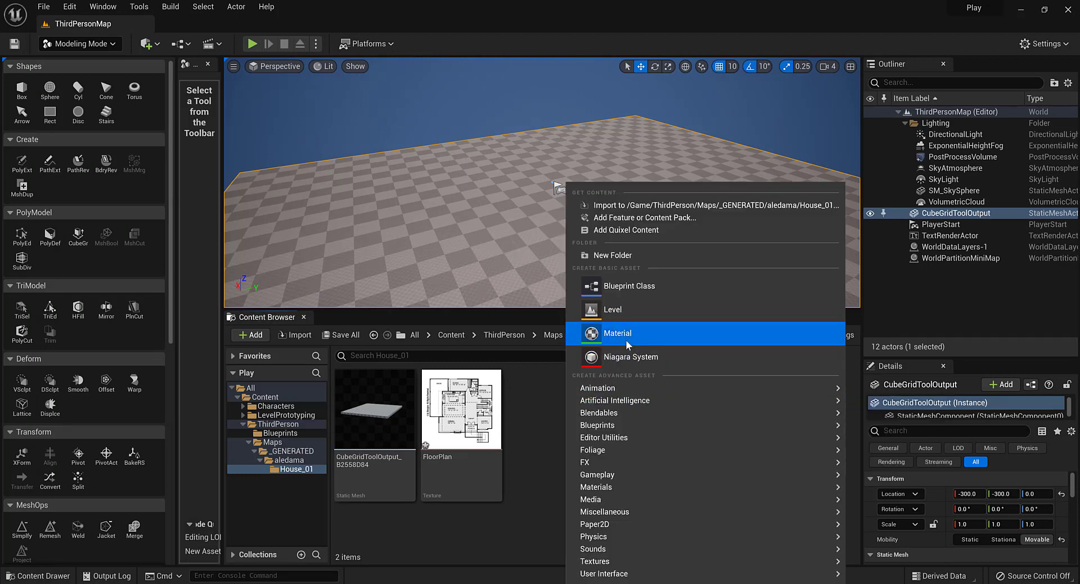
left_click(625, 338)
type("HousePlan")
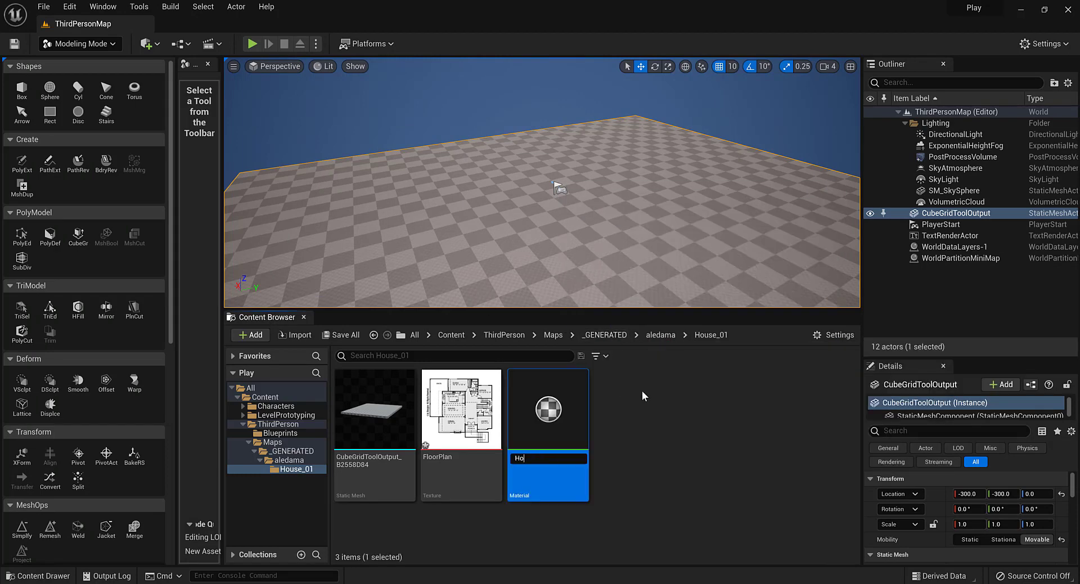
key("Return")
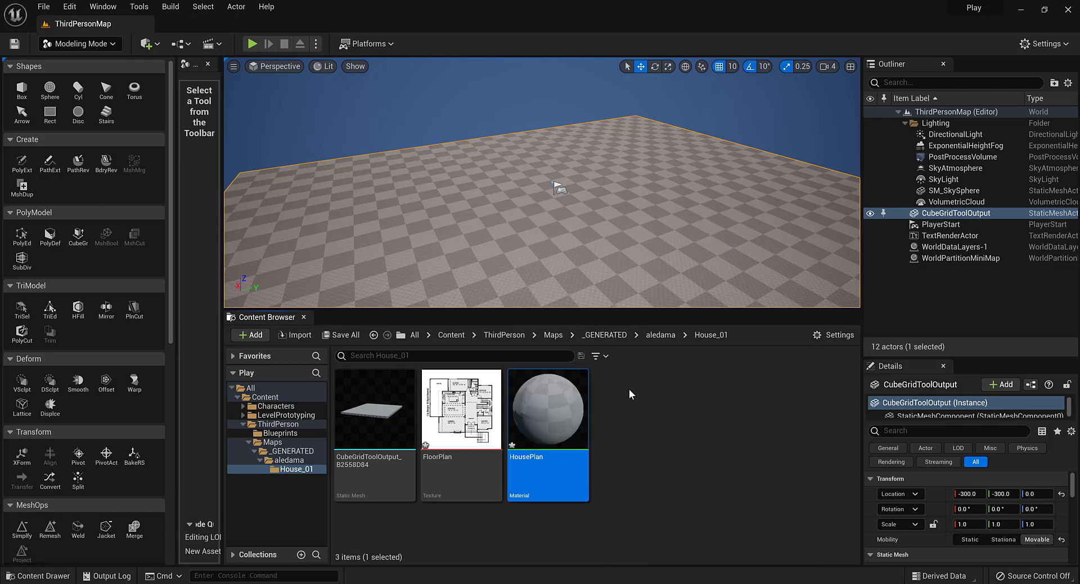
Apply the HousePlan material to the floor slab's Element 0 material slot, and enlarge the Details area to show its materials
left_click_drag(543, 408, 471, 266)
left_click_drag(921, 358, 921, 110)
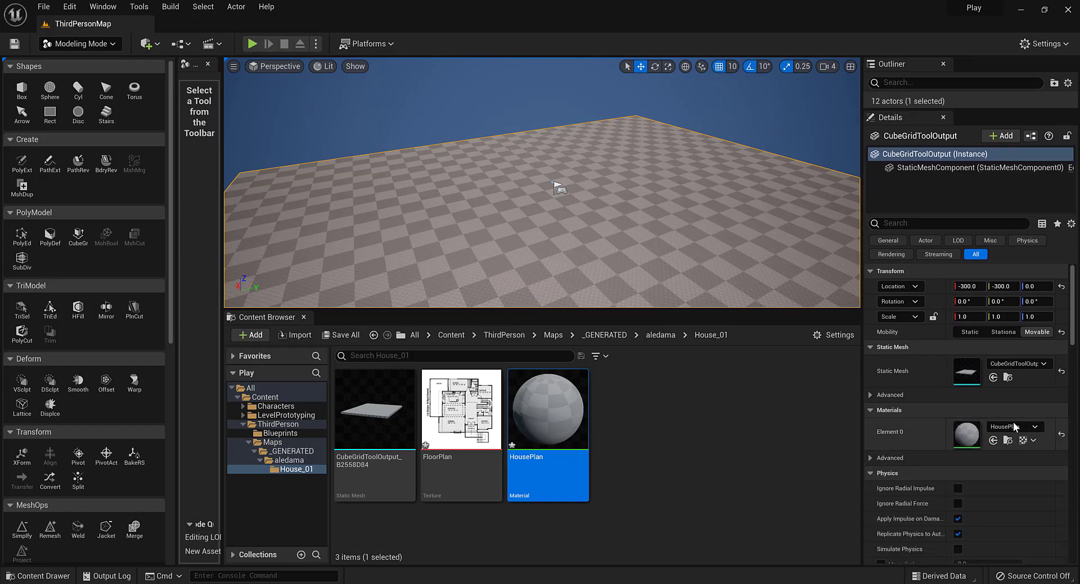
left_click_drag(548, 411, 972, 435)
Add the FloorPlan texture to the HousePlan material, connect its RGB output to Base Color, and save the material
double_click(556, 405)
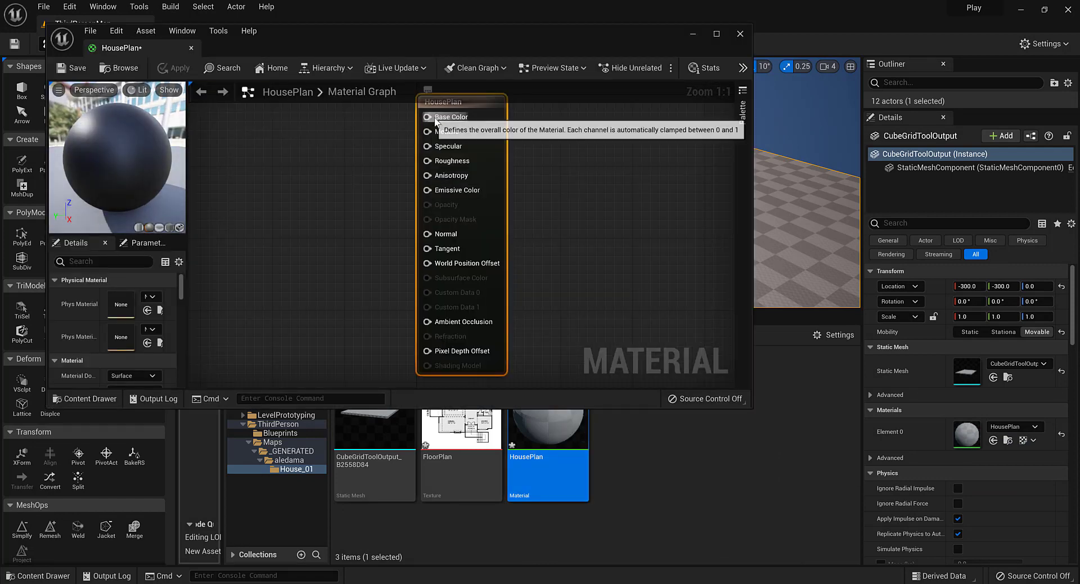
left_click_drag(461, 430, 317, 216)
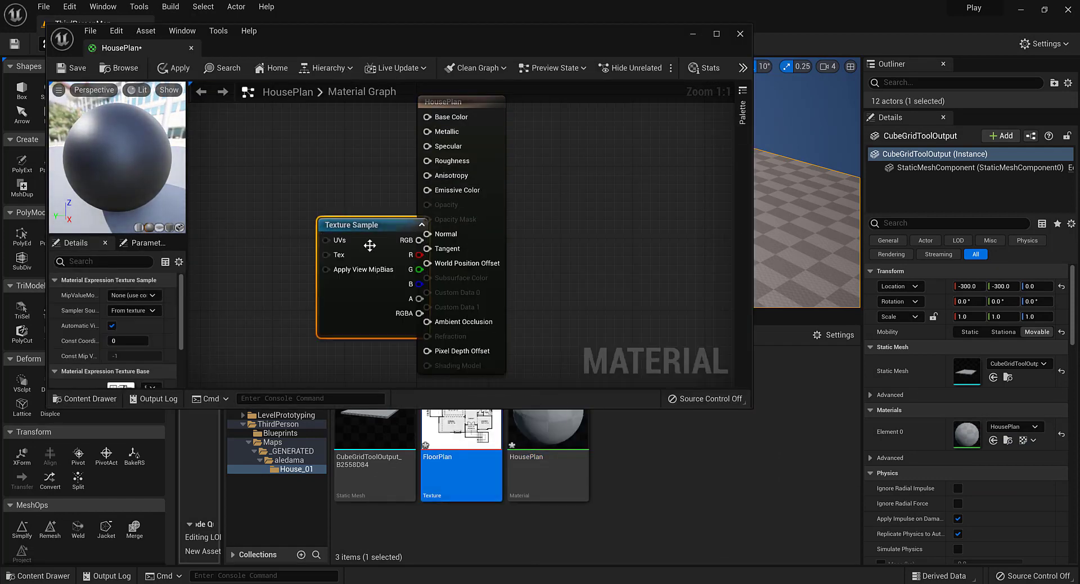
left_click_drag(385, 224, 426, 117)
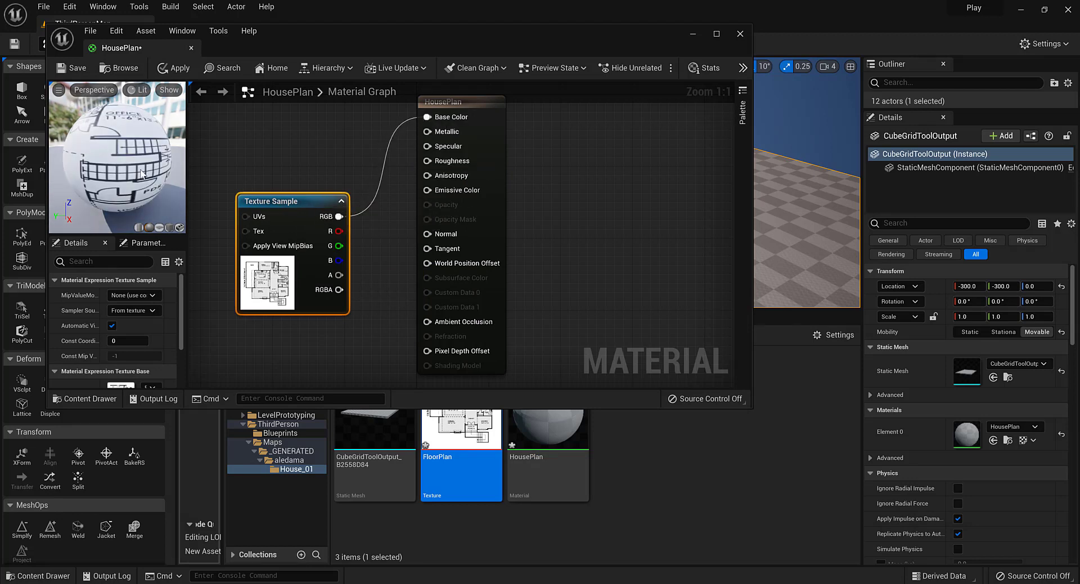
left_click_drag(475, 21, 651, 287)
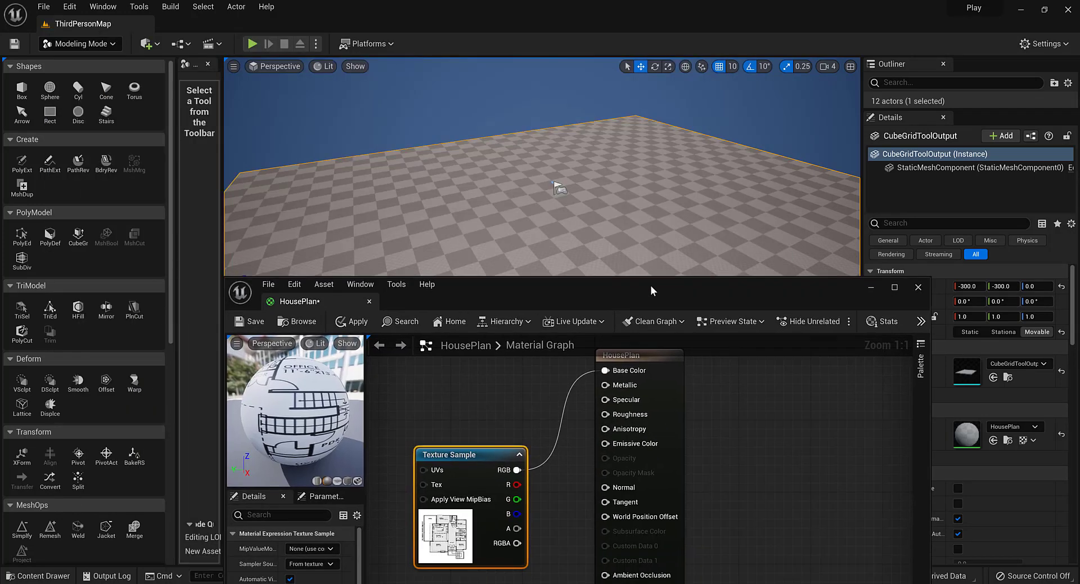
left_click(250, 322)
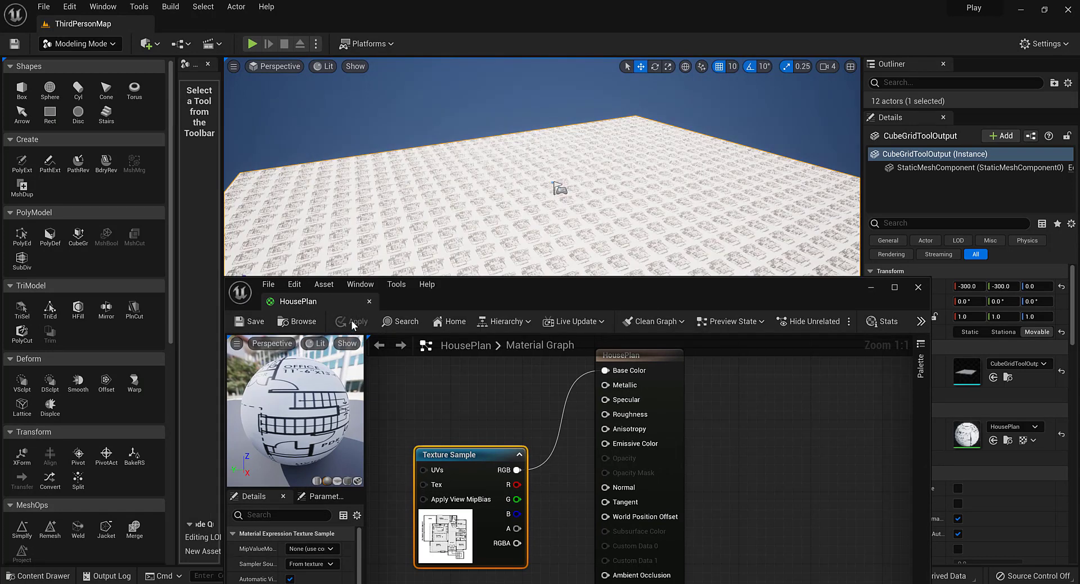
Try regenerating the floor slab's UVs with UV Unwrap and inspect how the floor plan fits
left_click_drag(582, 291, 745, 303)
scroll(521, 243, "up", 10)
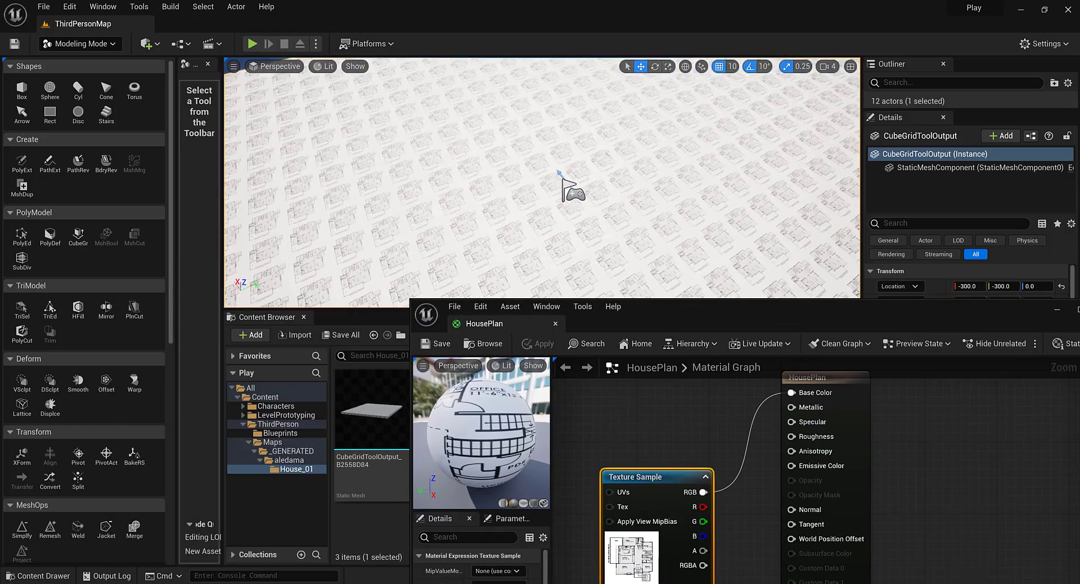
scroll(491, 217, "down", 8)
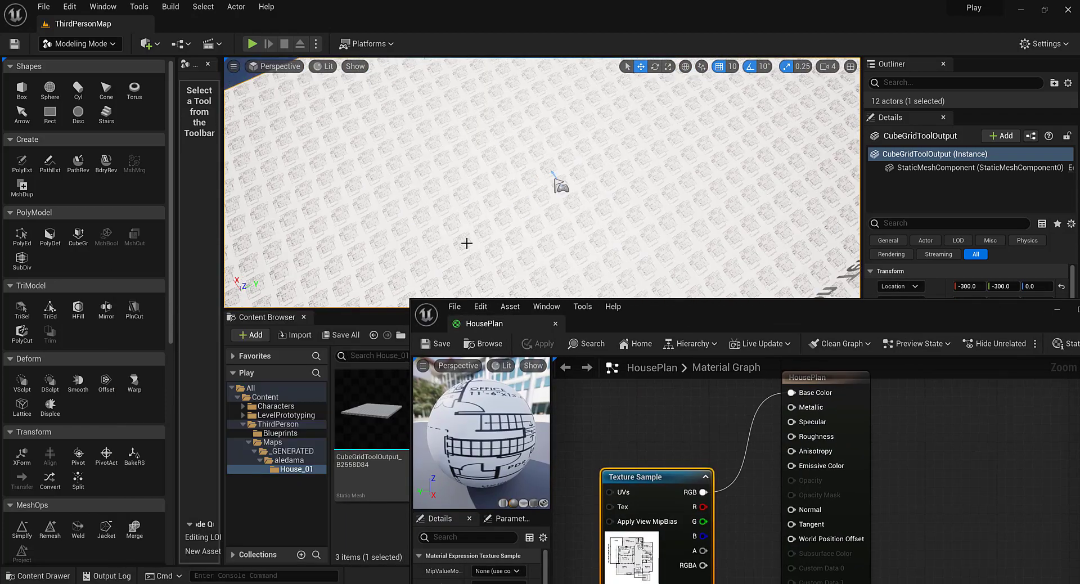
scroll(114, 418, "down", 5)
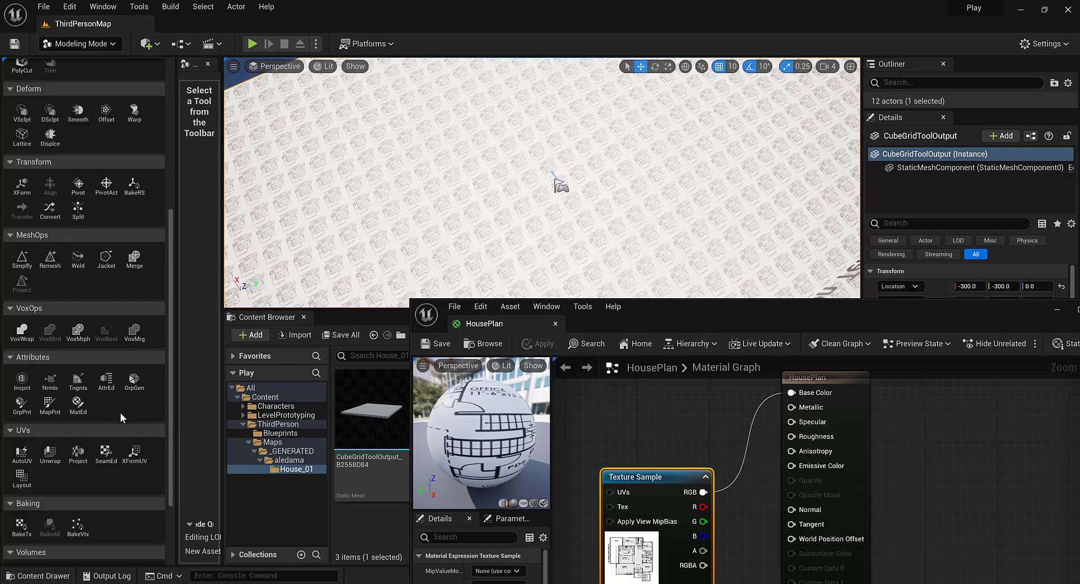
left_click(49, 435)
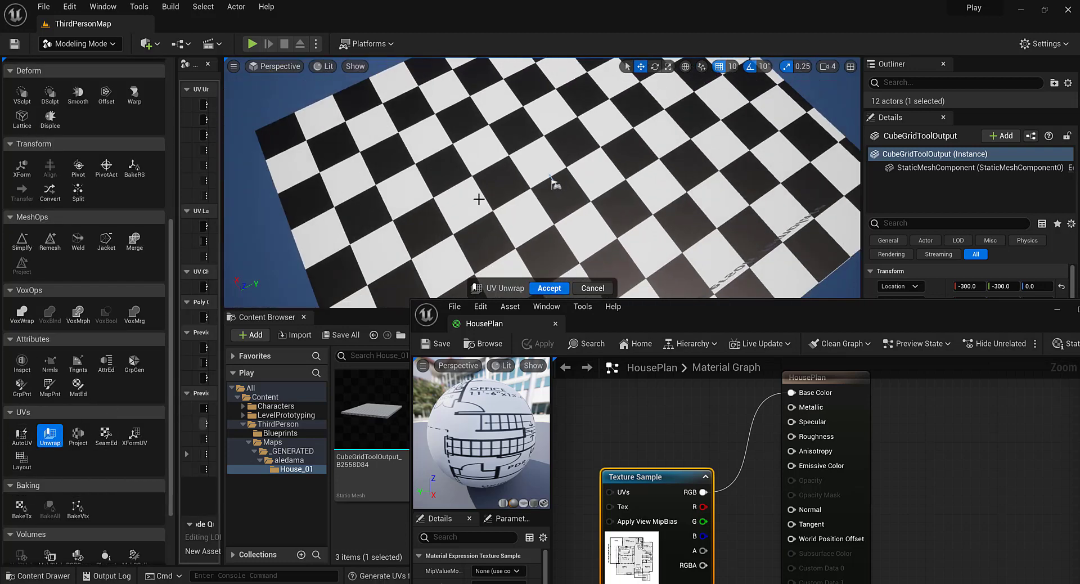
left_click(553, 286)
left_click_drag(588, 191, 739, 225, "alt")
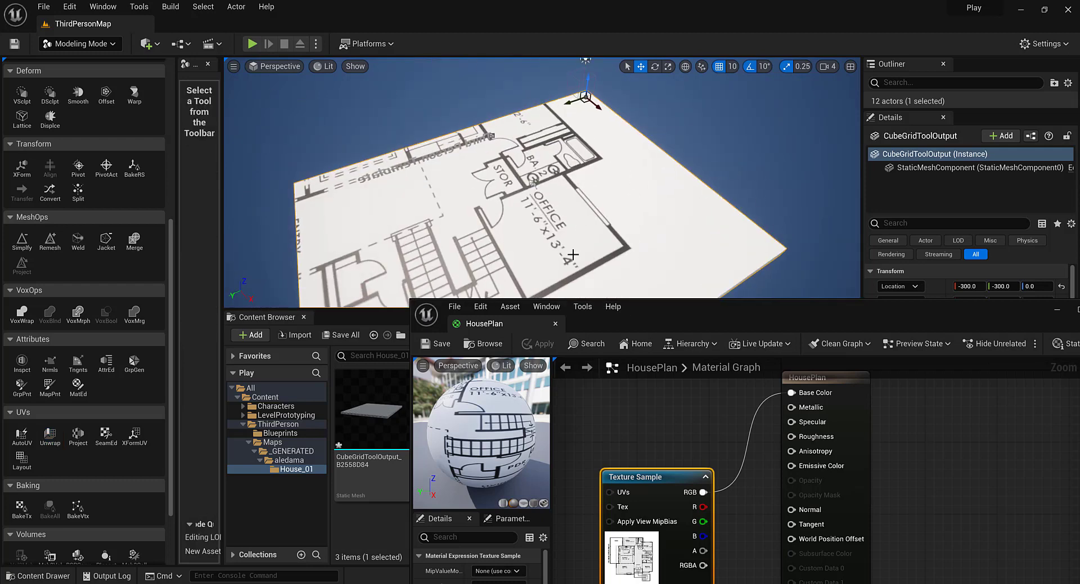
Try AutoUV on the floor slab and inspect the floor plan's placement from above
left_click(22, 435)
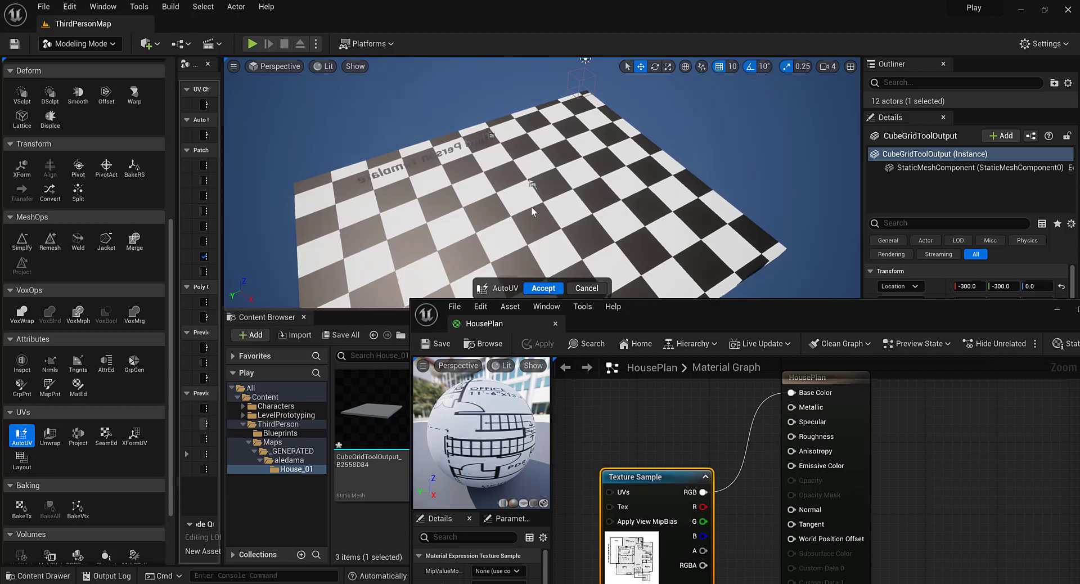
left_click(541, 288)
left_click_drag(560, 224, 517, 152, "alt")
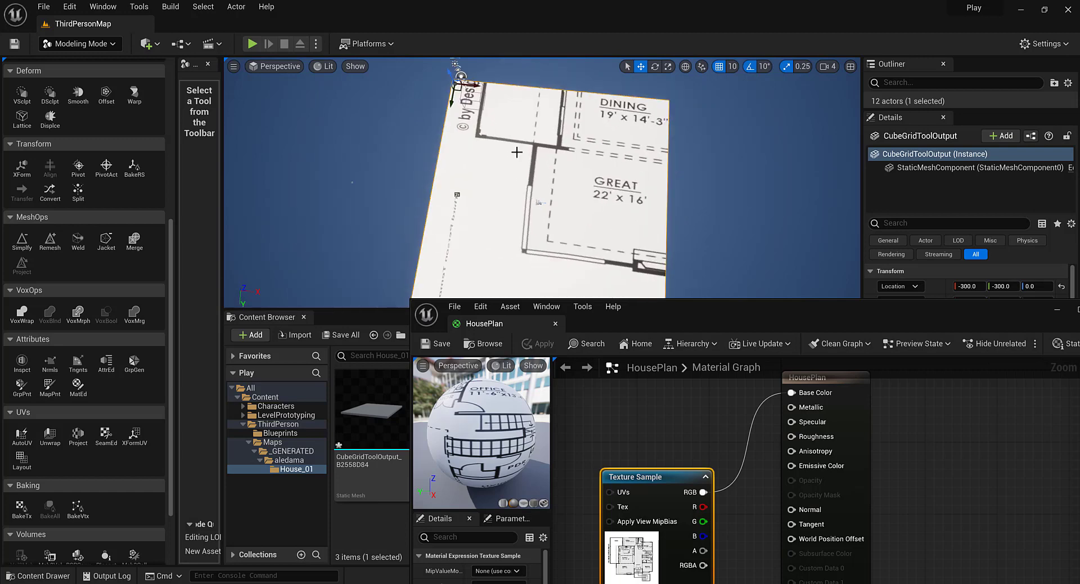
left_click_drag(573, 201, 554, 176, "alt")
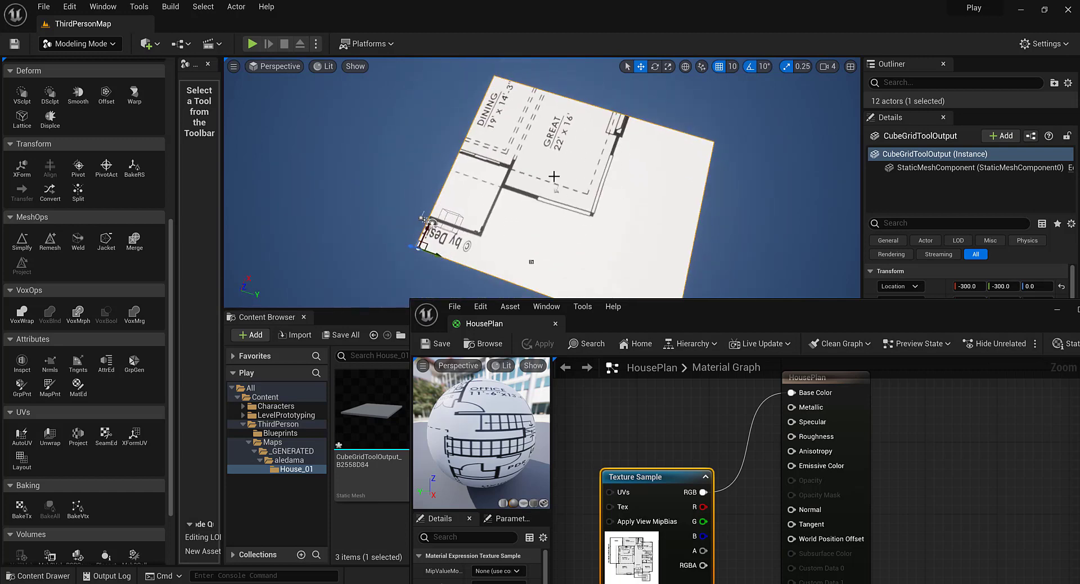
Set the floor slab's UVs with a UV Projection so the whole floor plan is mapped onto its surface
left_click(78, 434)
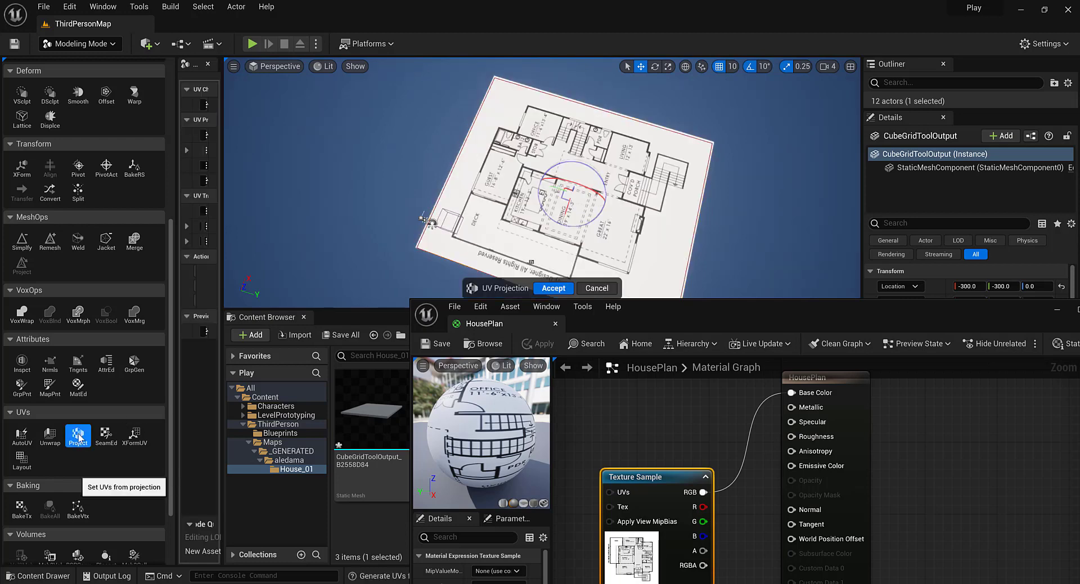
left_click_drag(647, 222, 568, 299, "alt")
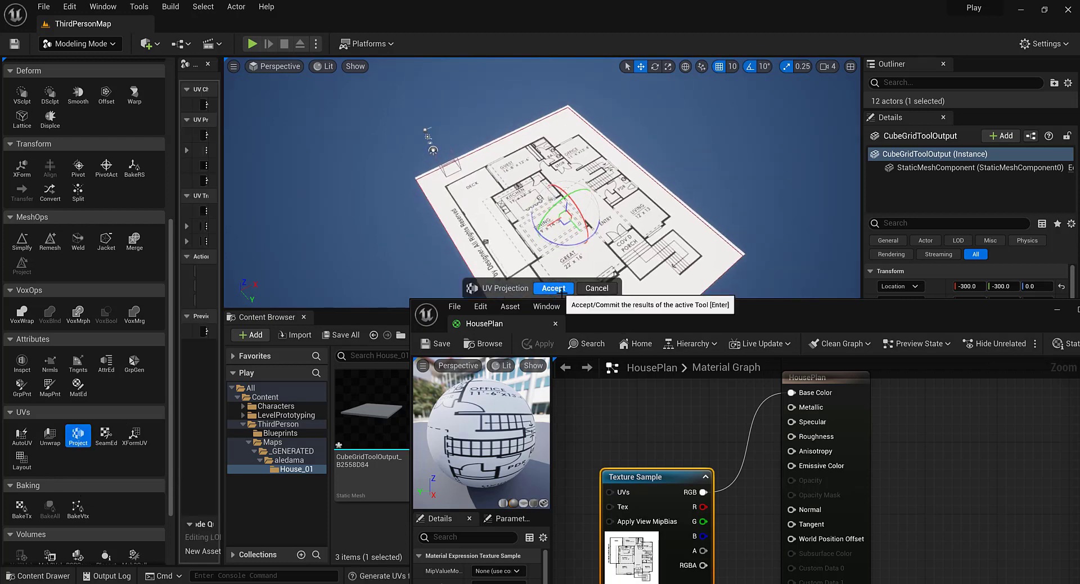
left_click(563, 286)
scroll(580, 239, "up", 3)
left_click_drag(579, 240, 605, 256, "alt")
left_click_drag(366, 277, 444, 219, "alt")
Close the HousePlan material editor and save the current level, enlarging the viewport for a better view of the slab
left_click_drag(336, 310, 353, 377)
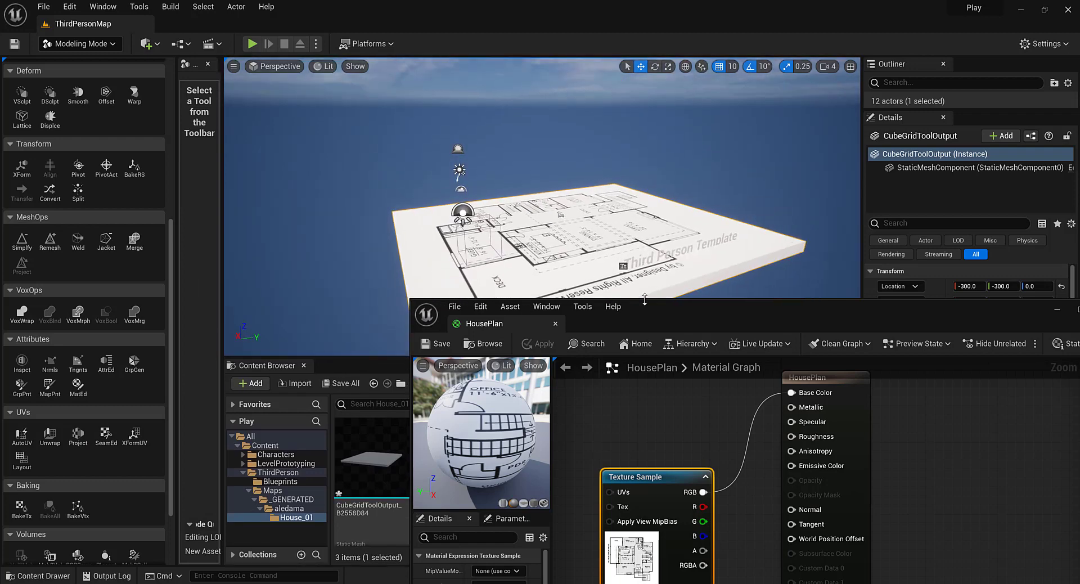
left_click_drag(668, 316, 574, 247)
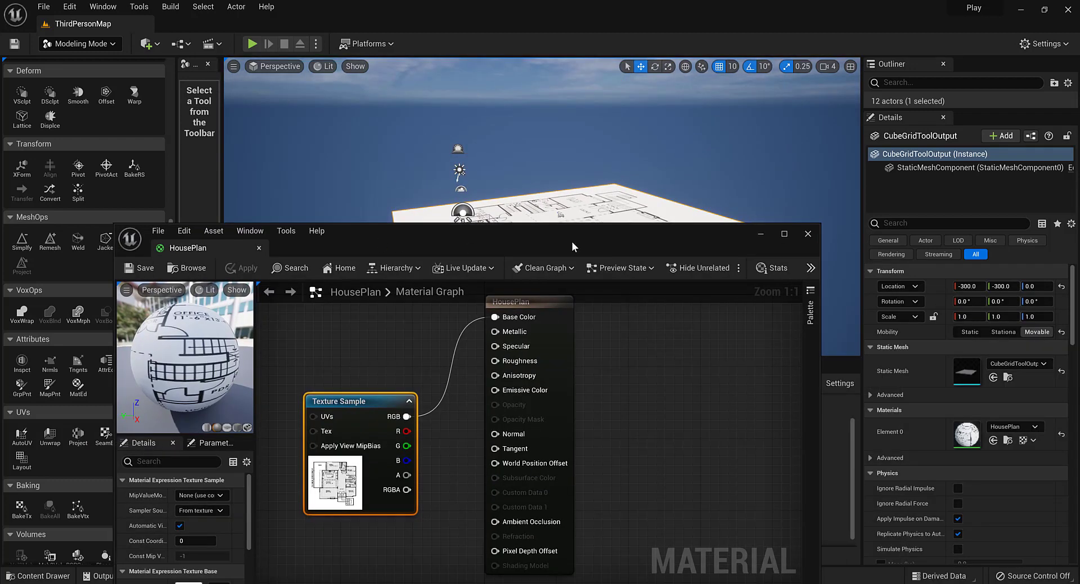
left_click(807, 234)
left_click(43, 7)
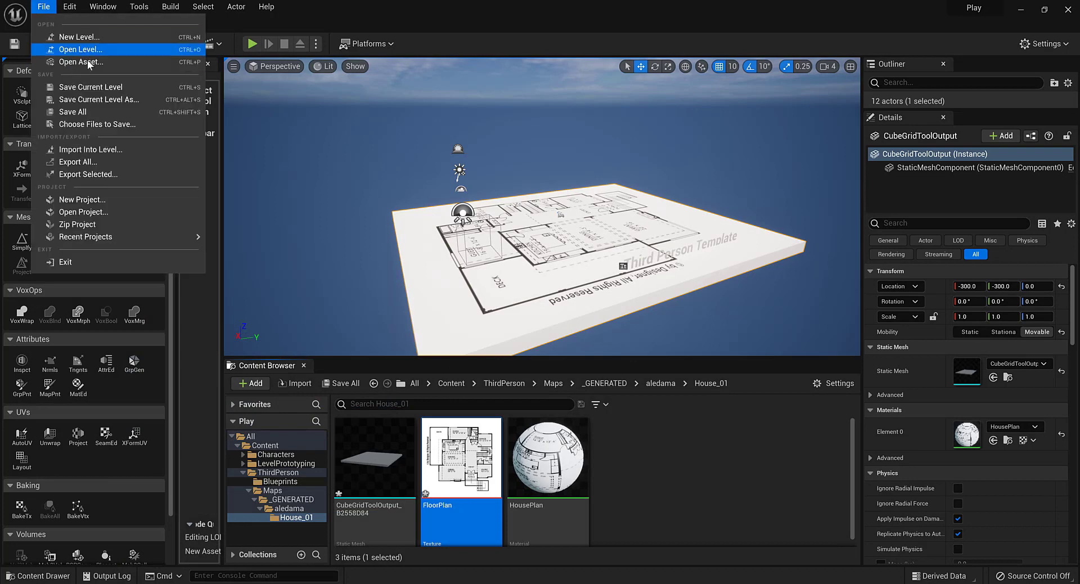
left_click(62, 84)
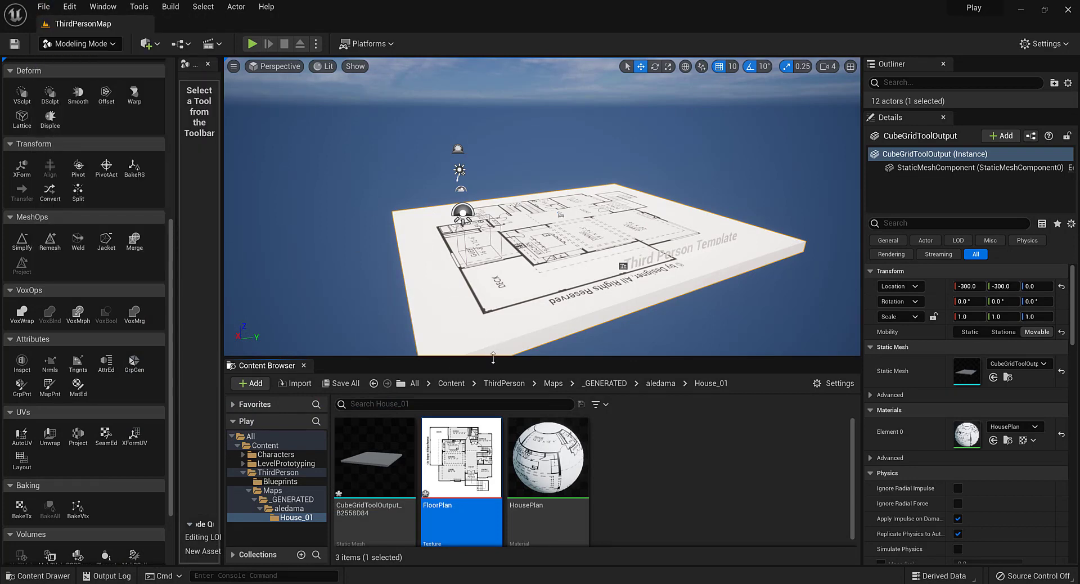
left_click_drag(493, 358, 502, 394)
Play the level and run the character across the floor plan's rooms to judge their scale, ending the play session when done
right_click_drag(501, 282, 506, 304)
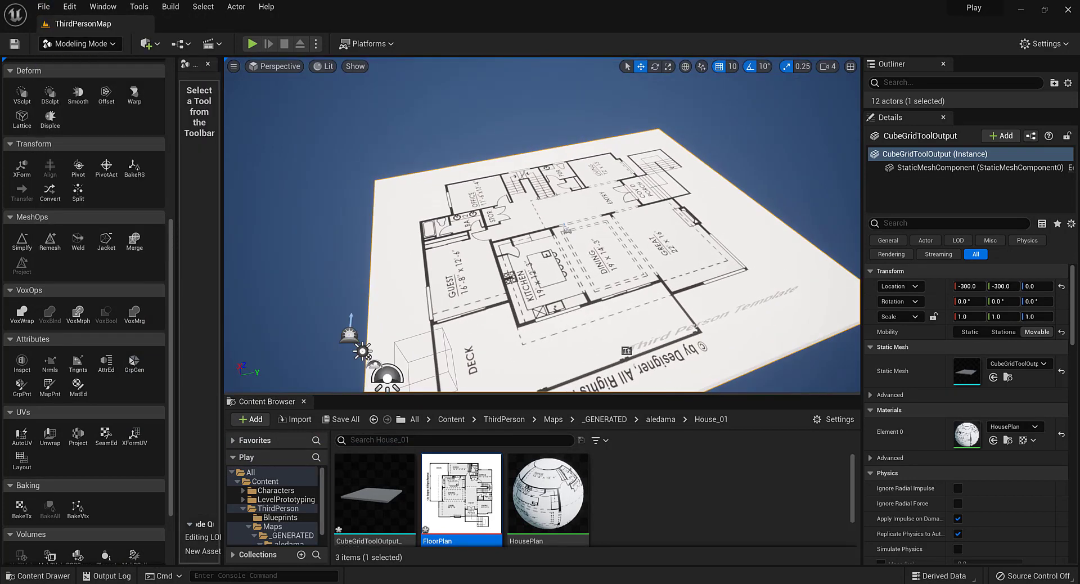
key("alt+p")
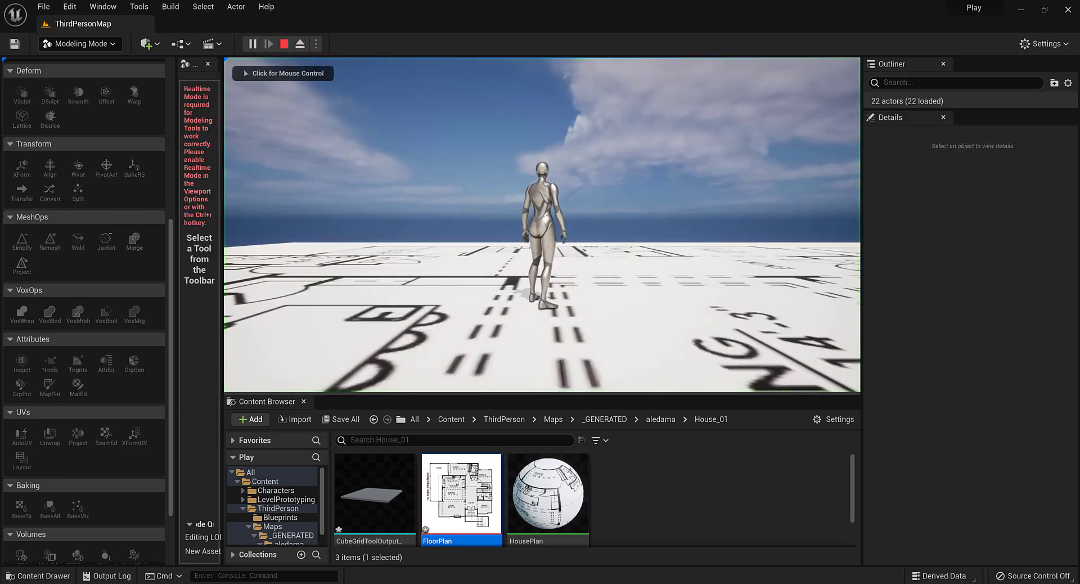
left_click(777, 366)
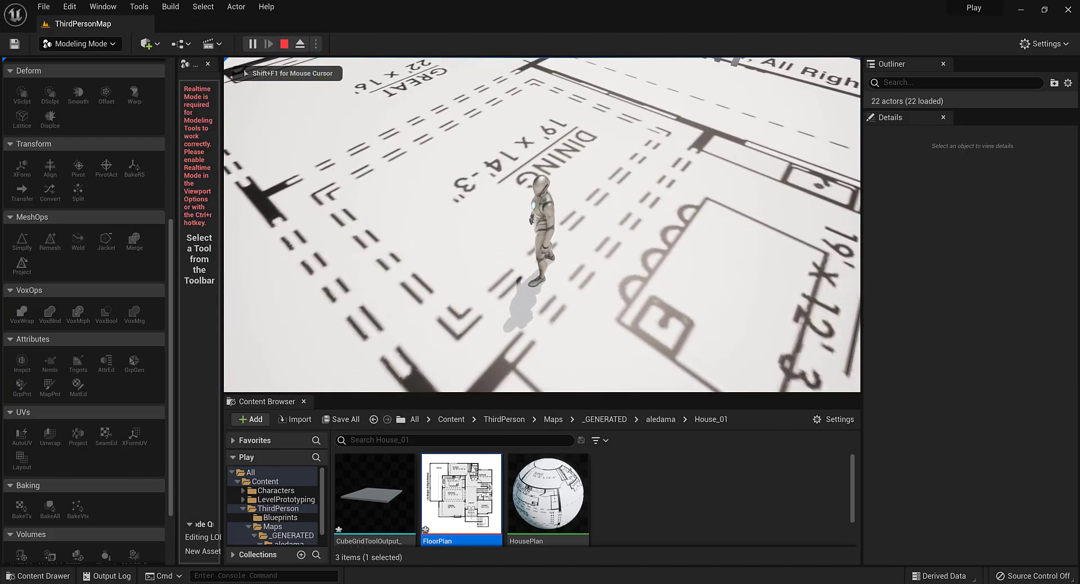
key("w")
key("w")
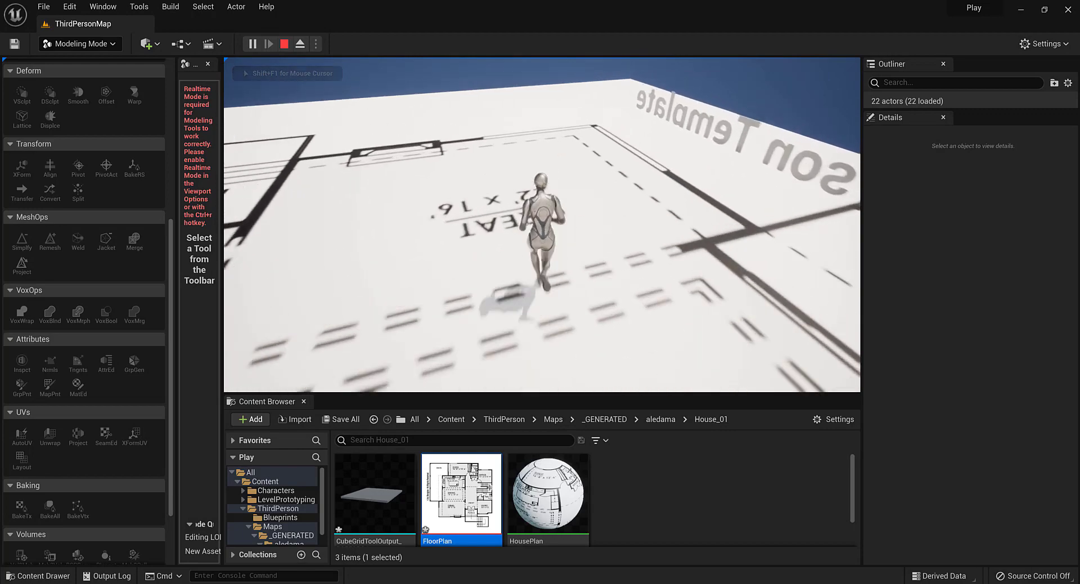
key("d")
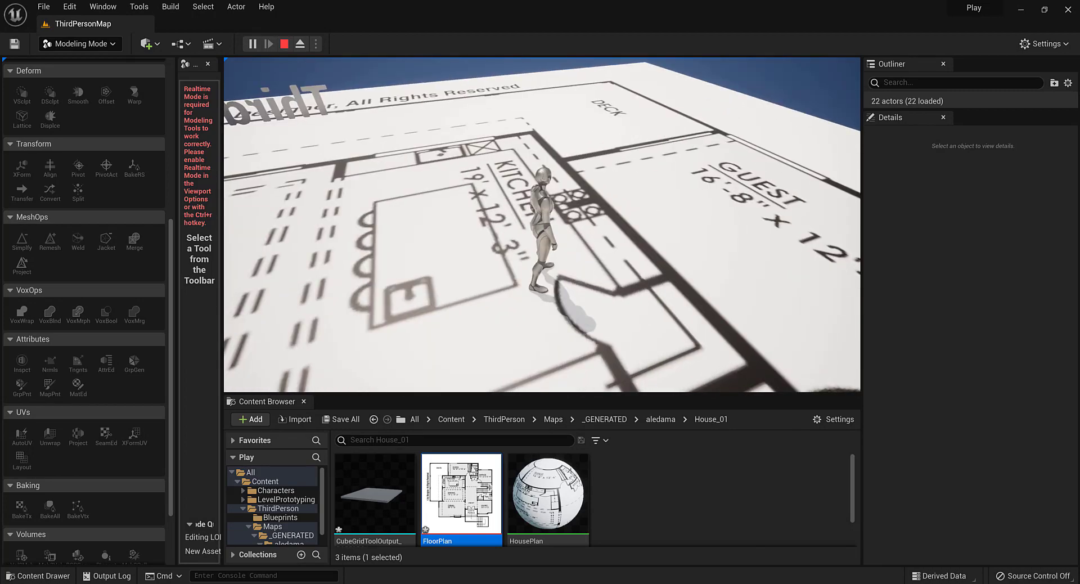
key("w")
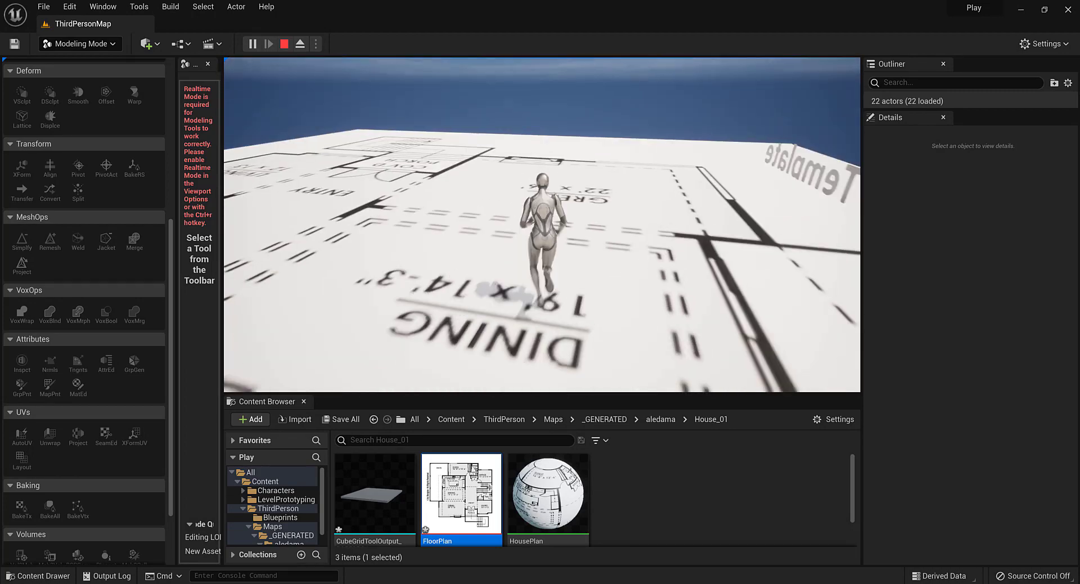
key("w")
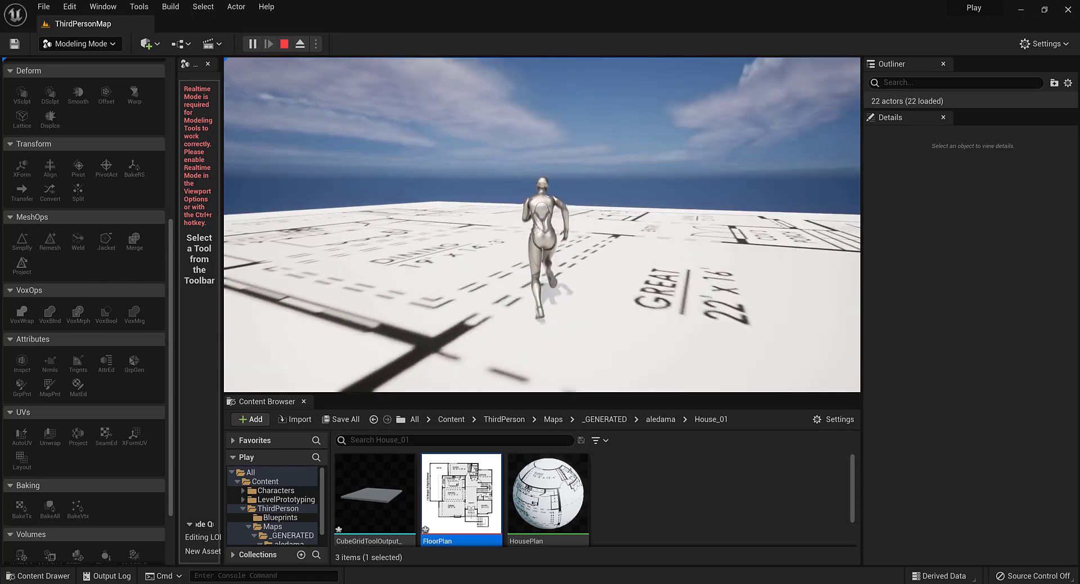
key("w")
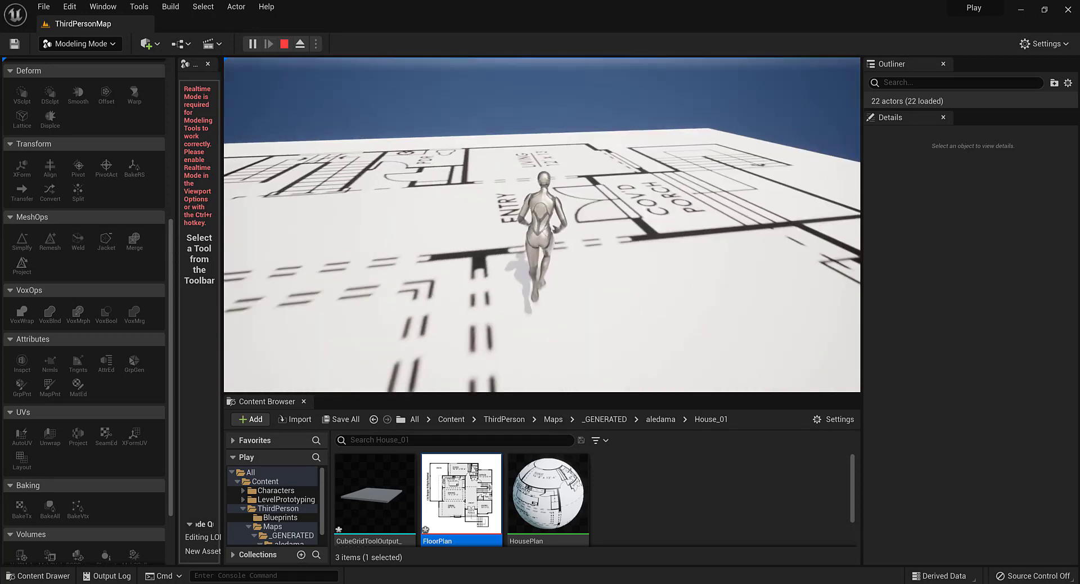
key("w")
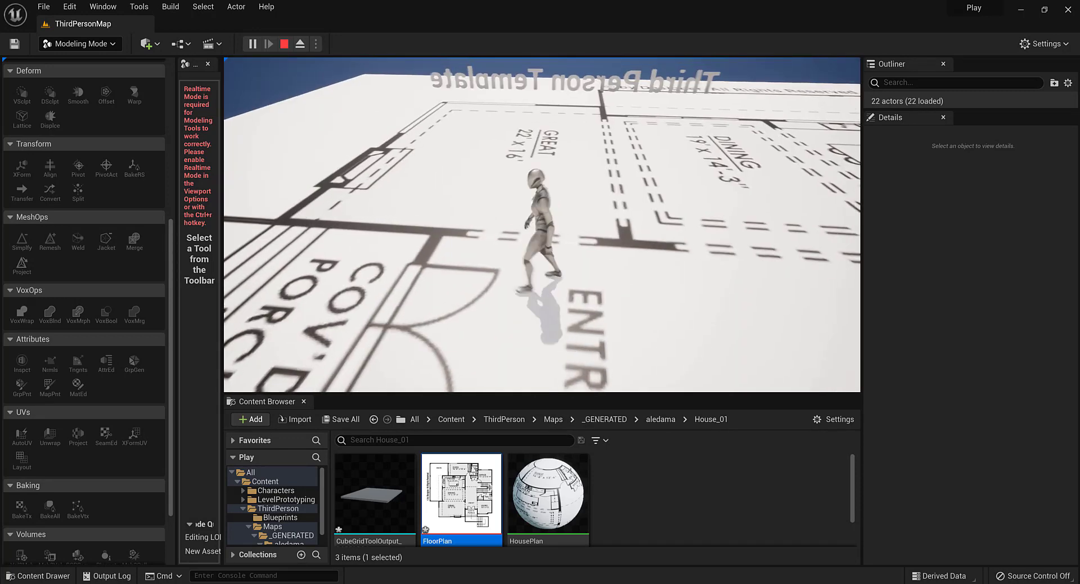
key("Escape")
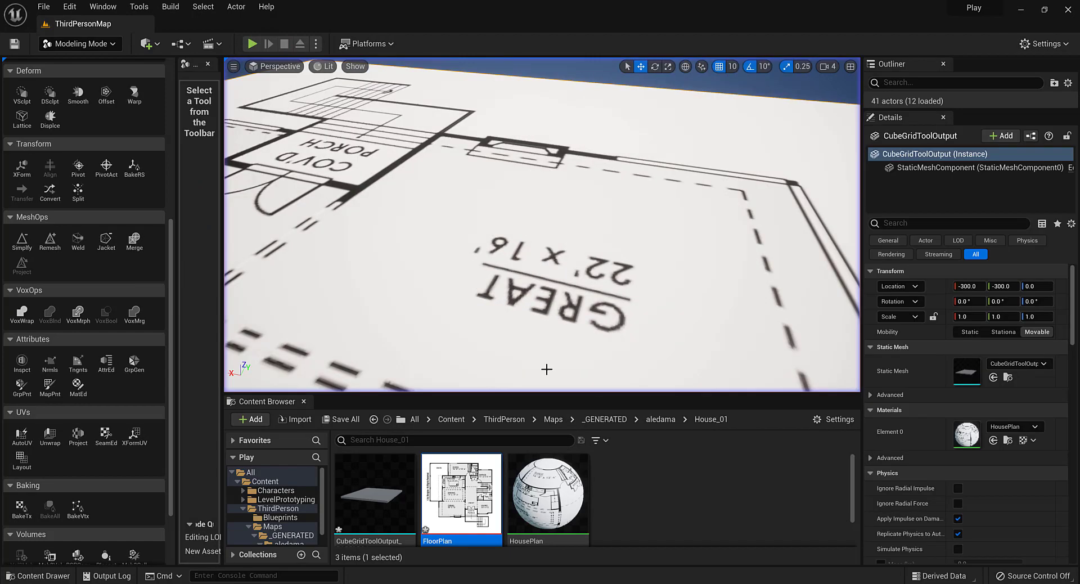
Try rotating the floor slab about its vertical axis
left_click_drag(540, 252, 596, 304, "alt")
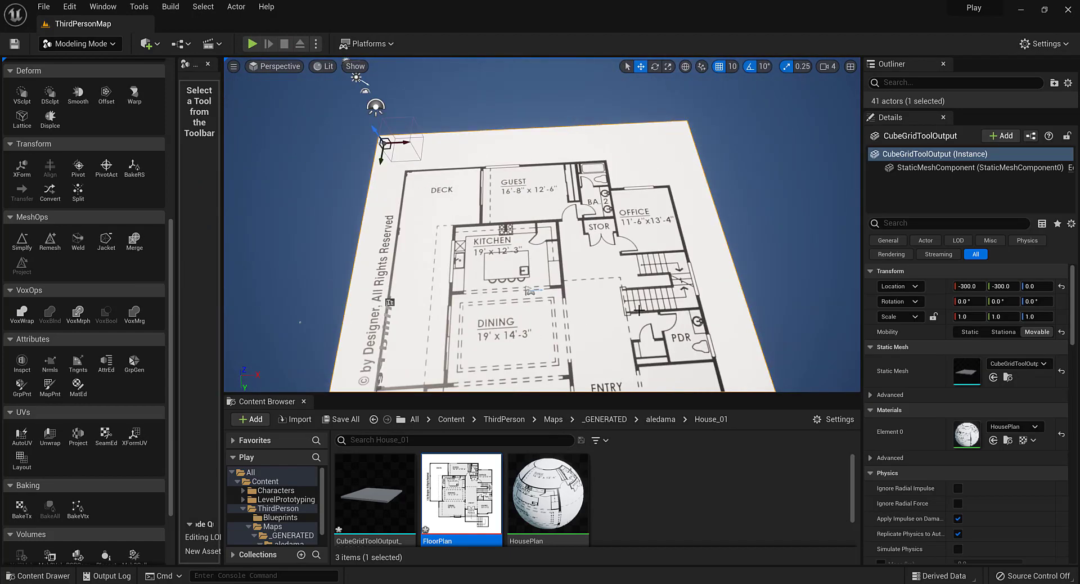
scroll(639, 310, "down", 3)
middle_click_drag(639, 310, 606, 240)
scroll(605, 240, "down", 2)
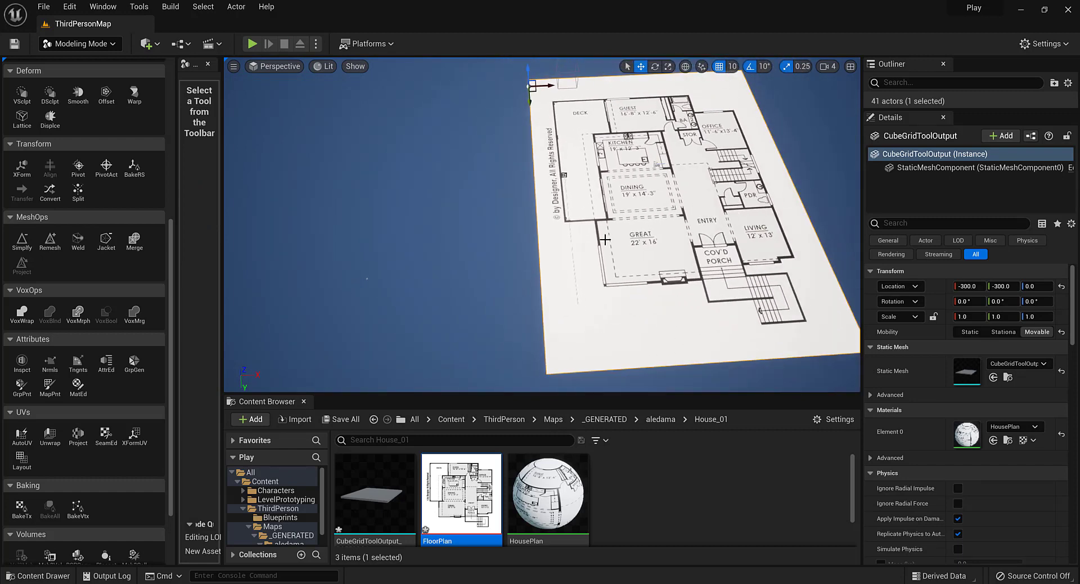
left_click_drag(605, 240, 667, 224, "alt")
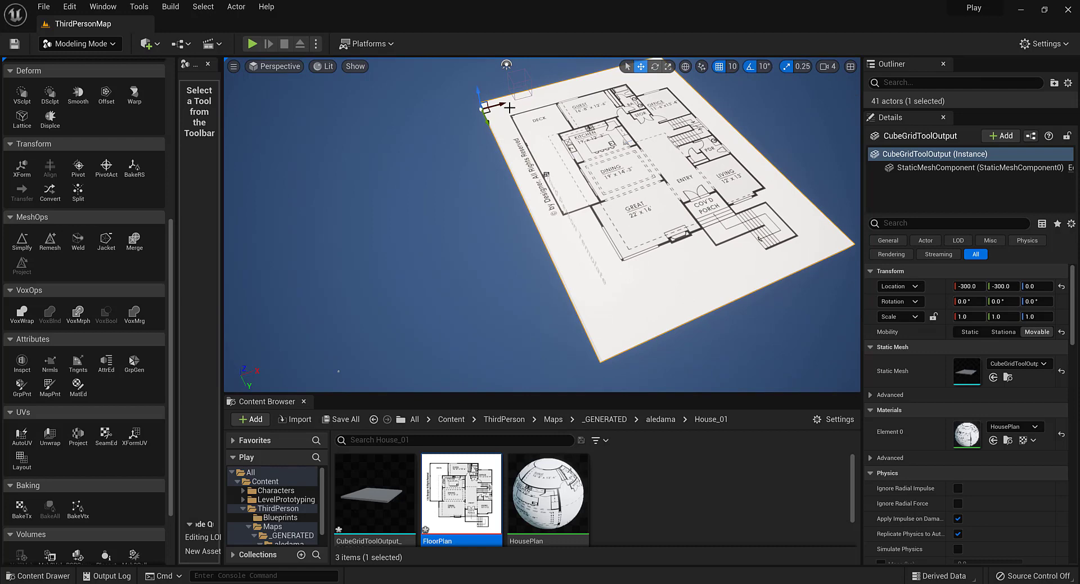
key("e")
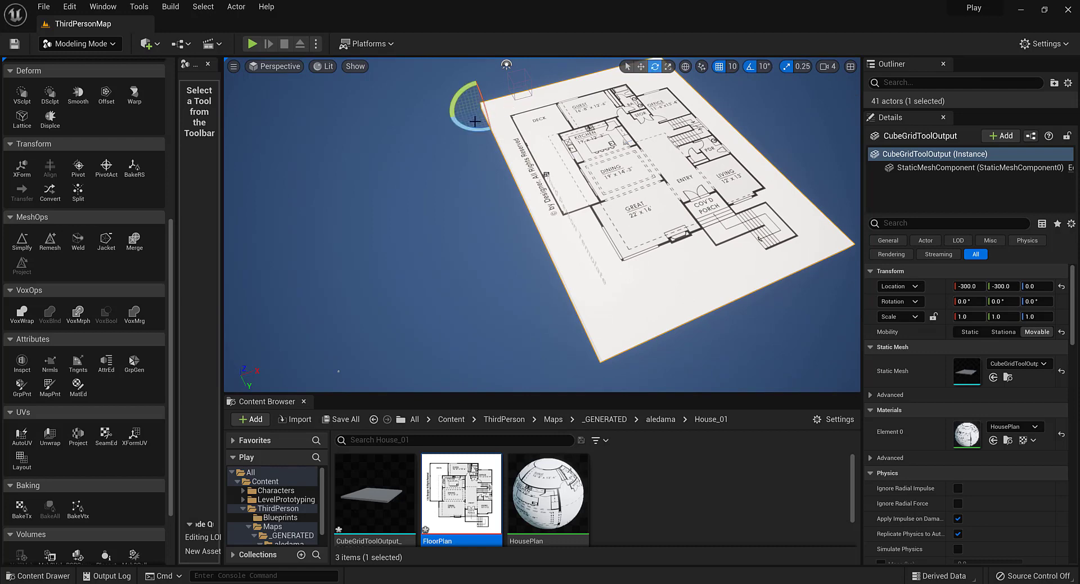
left_click_drag(473, 127, 599, 101)
Scale the floor slab to 1.5 along its Y axis
key("r")
scroll(410, 200, "up", 6)
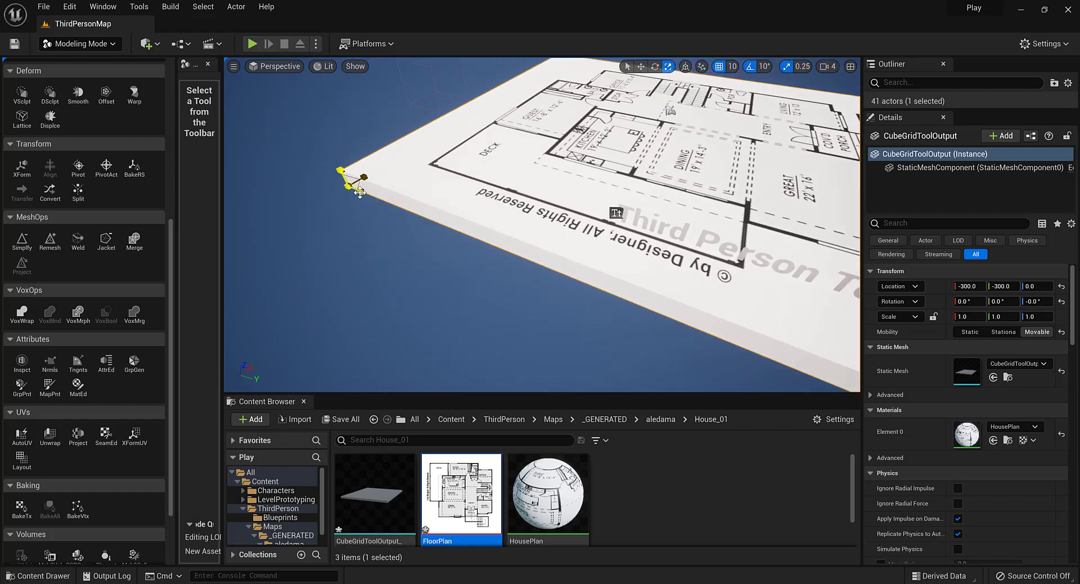
left_click_drag(360, 191, 394, 203)
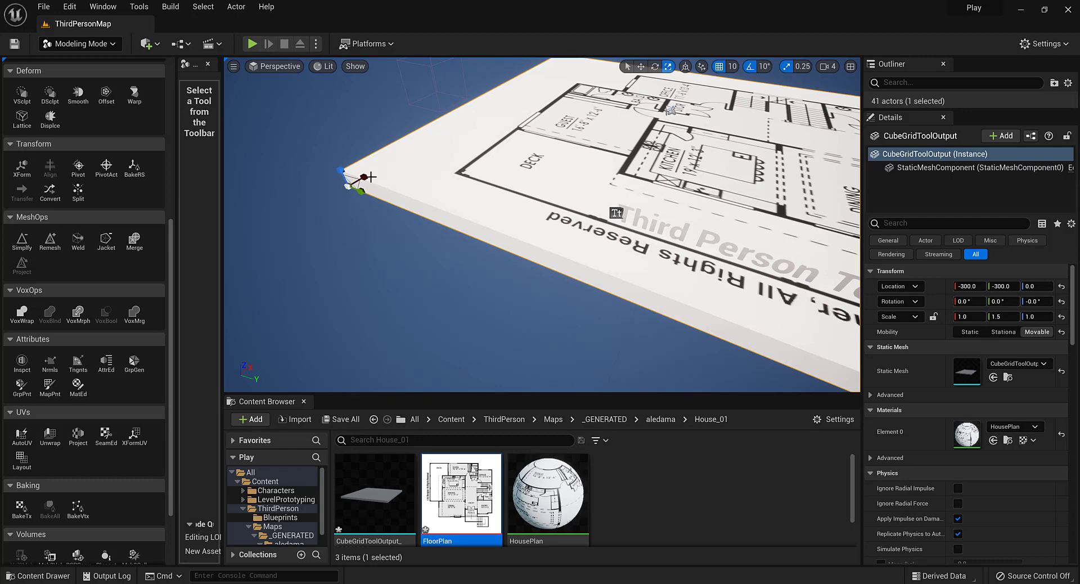
Scale the floor slab to 1.5 along its X axis
left_click_drag(368, 175, 427, 197)
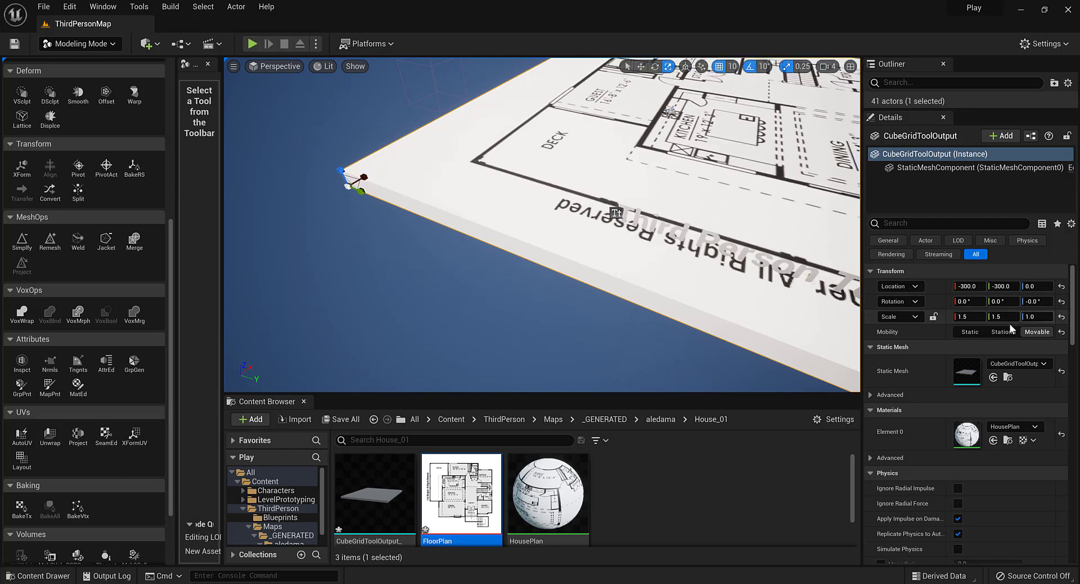
key("s")
mouse_move(639, 243)
right_mouse_down()
mouse_move(624, 253)
mouse_move(639, 246)
right_mouse_up()
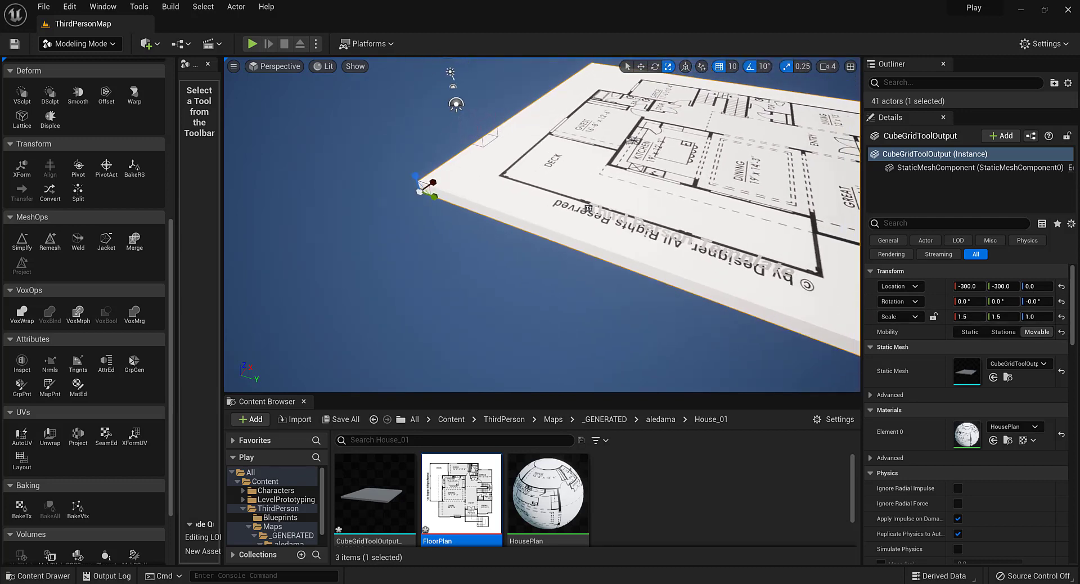
Play the level and run the character through the kitchen area to judge the rescaled floor plan, ending the play session when done
key("alt+p")
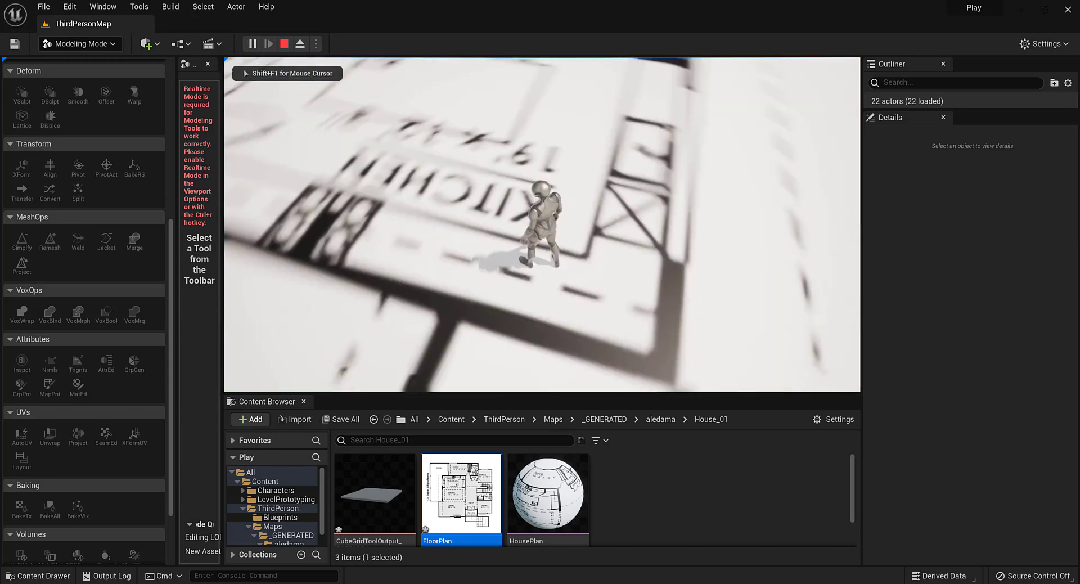
key("w")
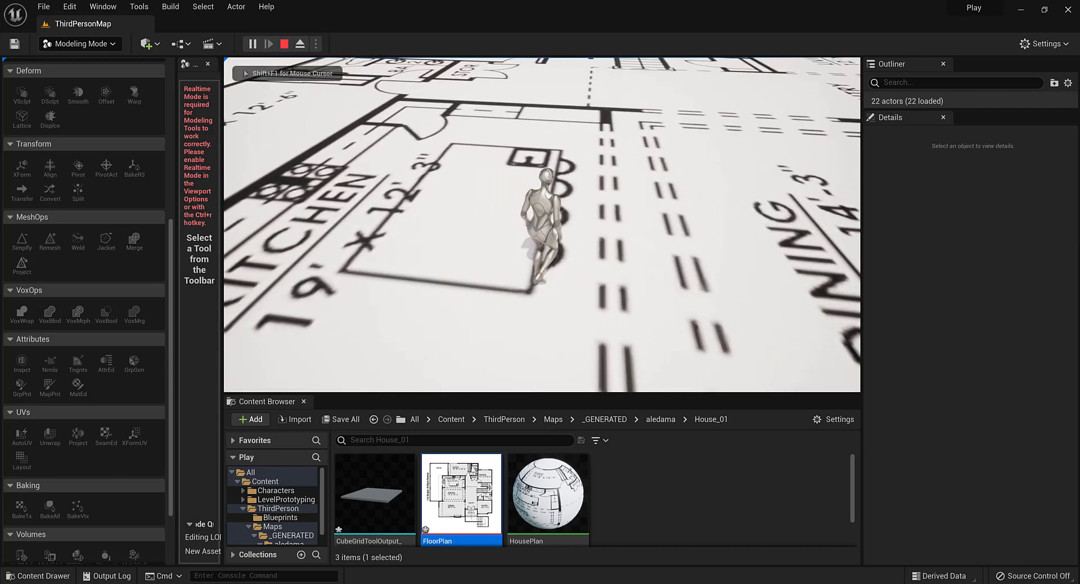
key("Escape")
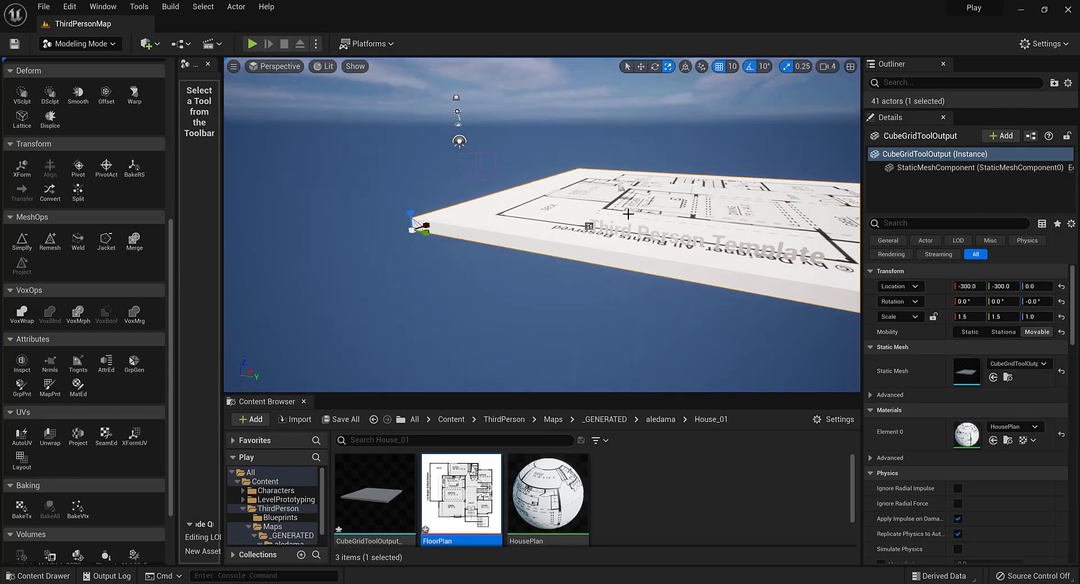
Examine the floor plan around the deck, guest room and kitchen from several angles
key("w")
right_click_drag(595, 139, 606, 177)
scroll(582, 215, "up", 4)
scroll(629, 273, "down", 4)
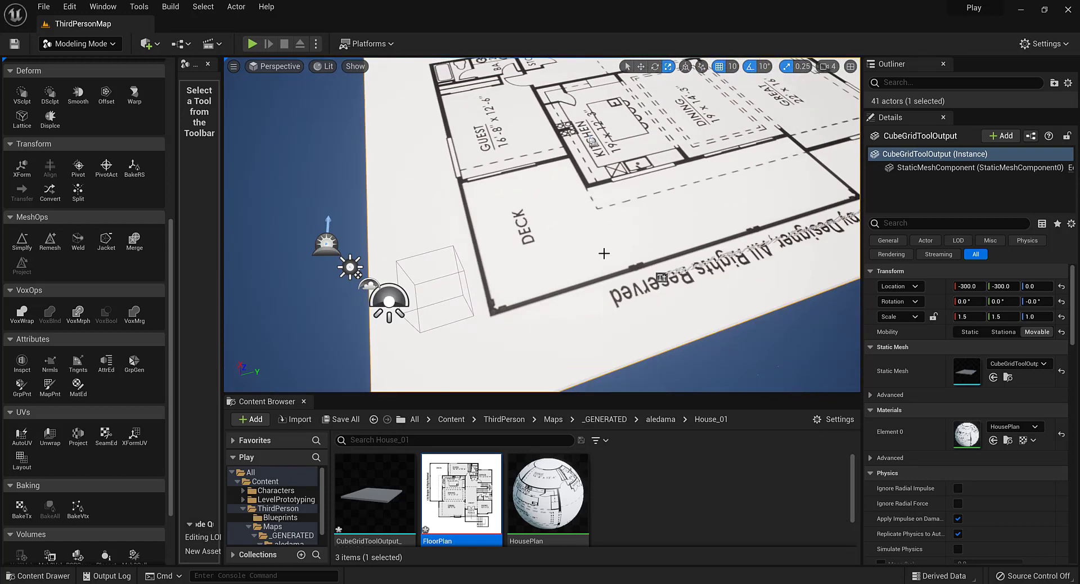
left_click_drag(583, 259, 583, 208, "alt")
left_click_drag(689, 309, 597, 320, "alt")
key("w")
right_click_drag(689, 309, 703, 338)
key("s")
left_click_drag(429, 236, 538, 228, "alt")
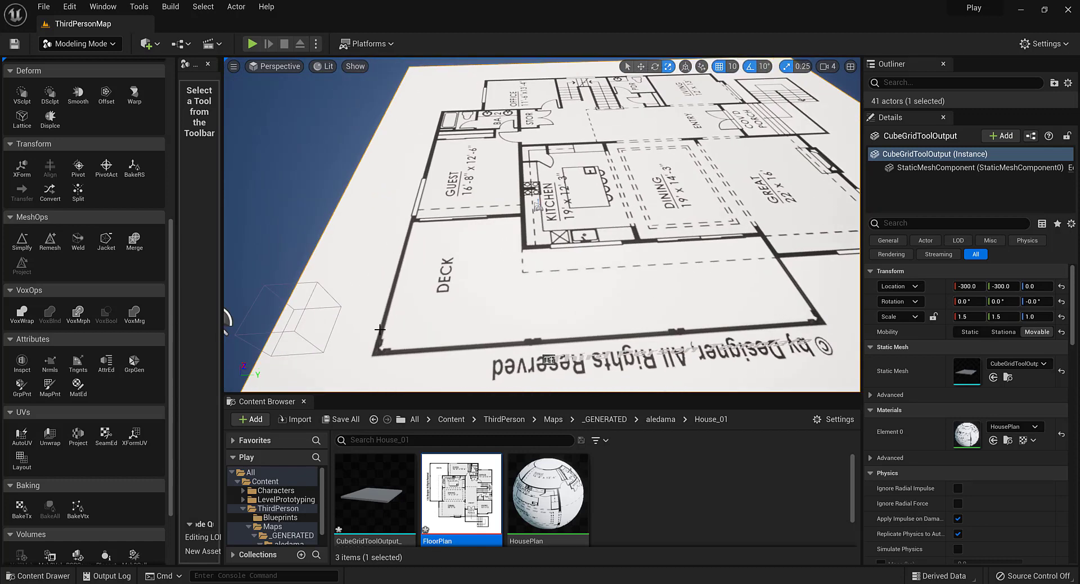
Look through the available modeling tools for one suited to building walls on the floor plan
scroll(85, 333, "up", 8)
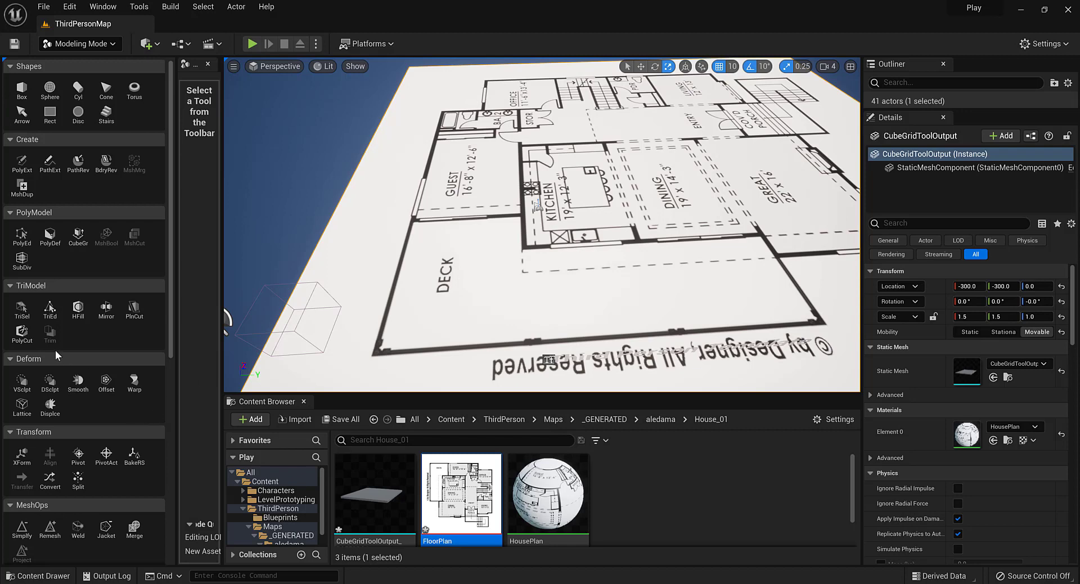
scroll(90, 285, "down", 1)
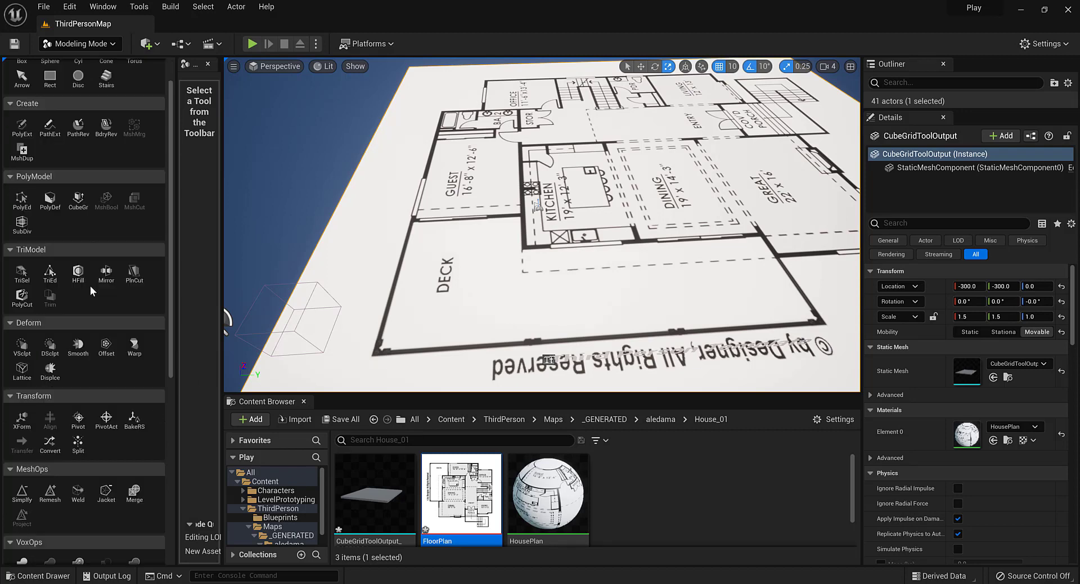
scroll(90, 285, "down", 1)
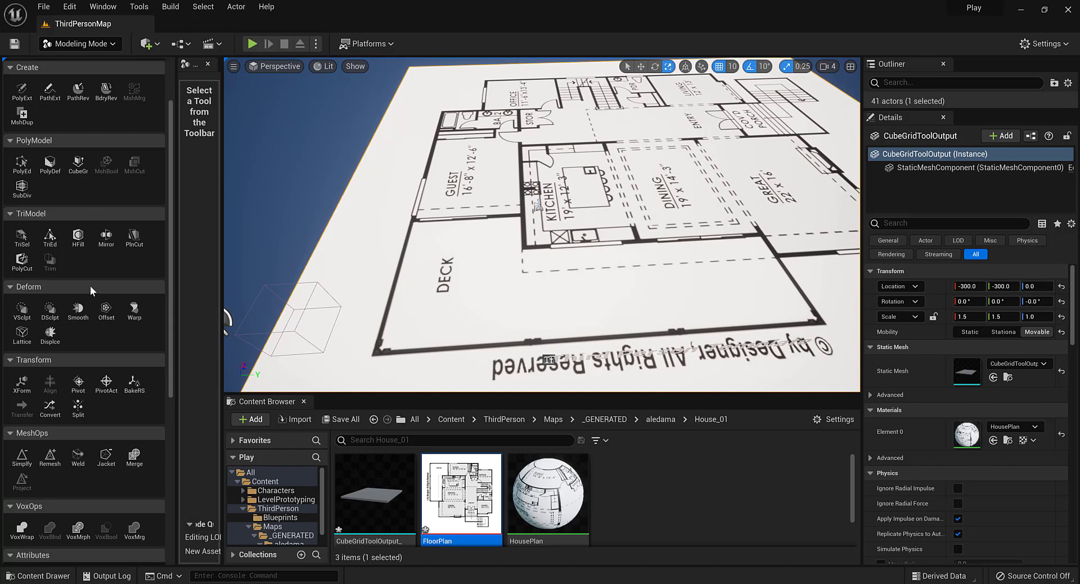
scroll(90, 285, "down", 2)
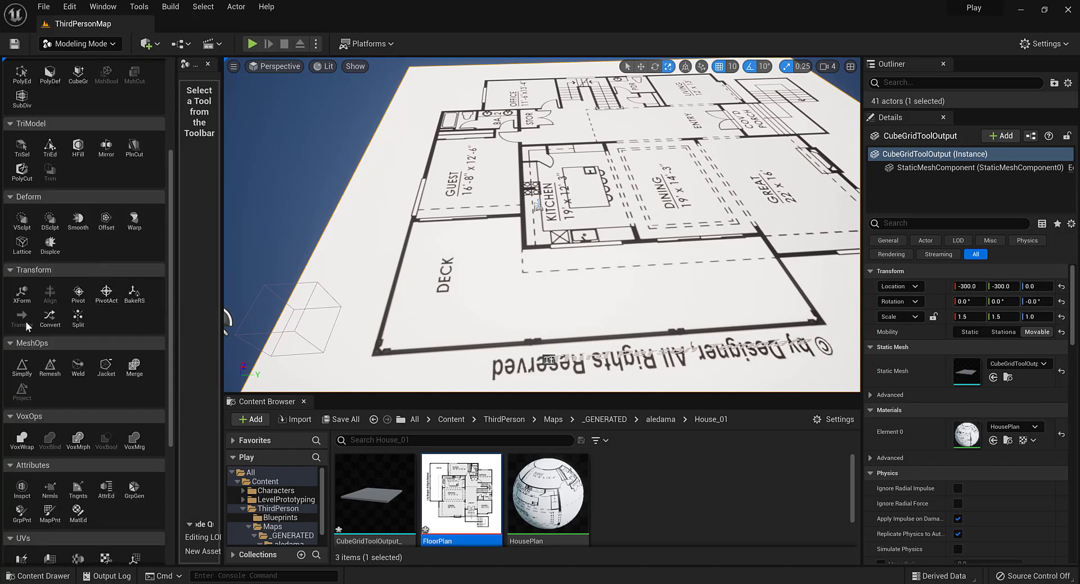
scroll(49, 306, "up", 1)
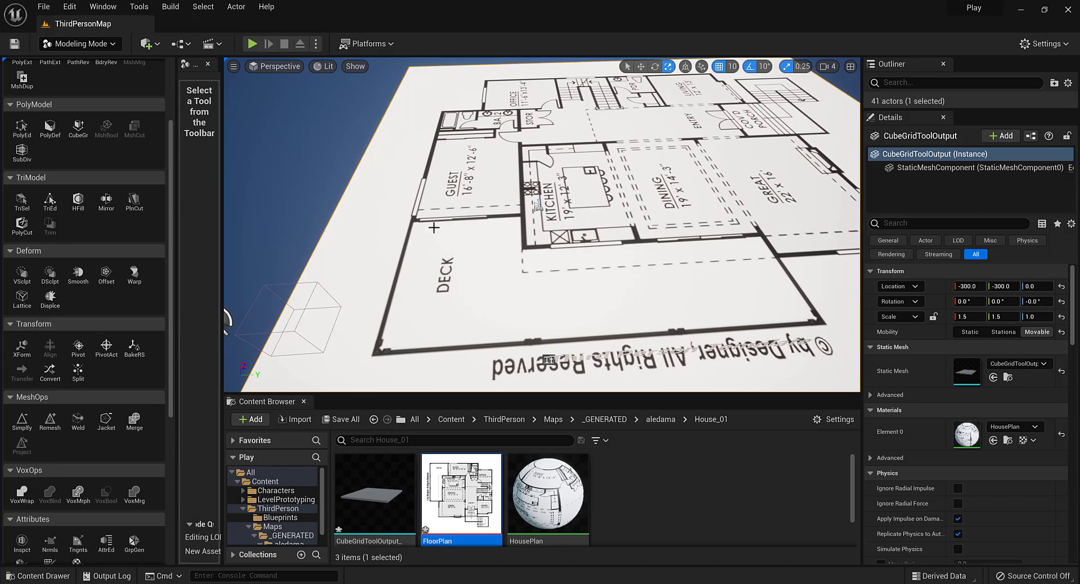
scroll(66, 268, "up", 4)
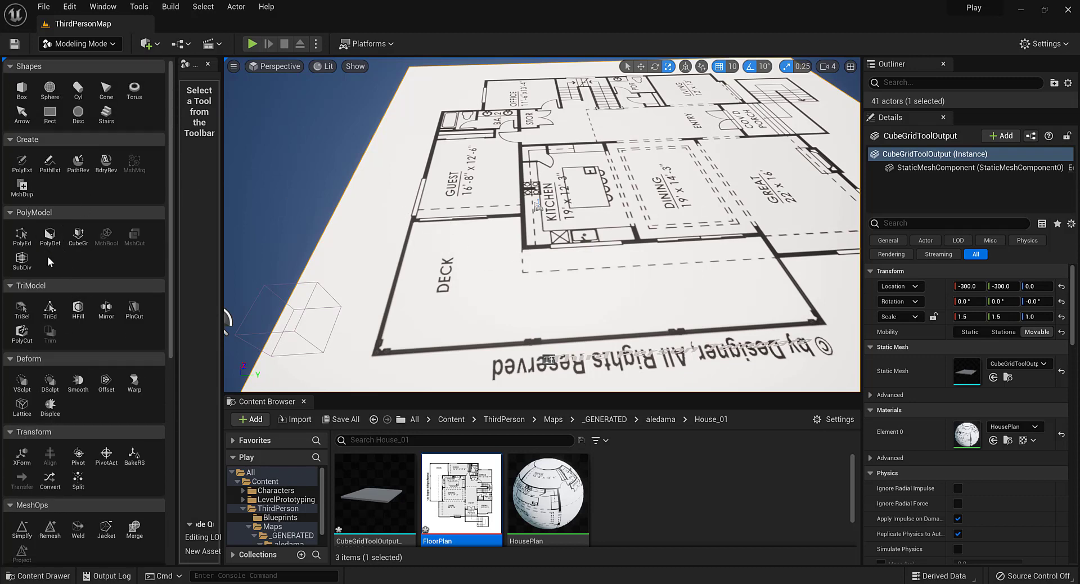
scroll(69, 340, "down", 2)
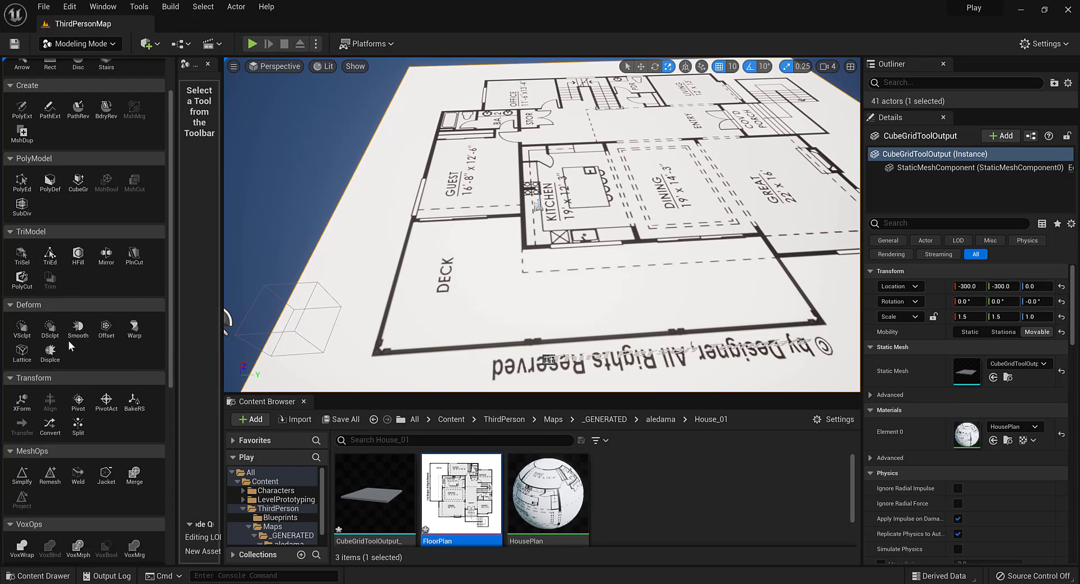
scroll(69, 340, "down", 3)
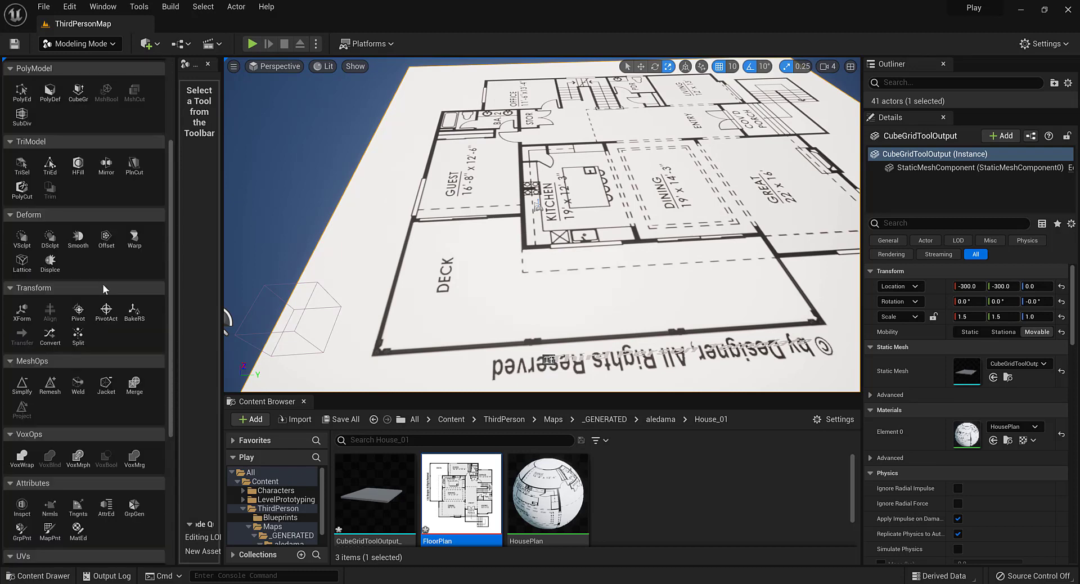
scroll(102, 285, "up", 2)
scroll(102, 285, "up", 3)
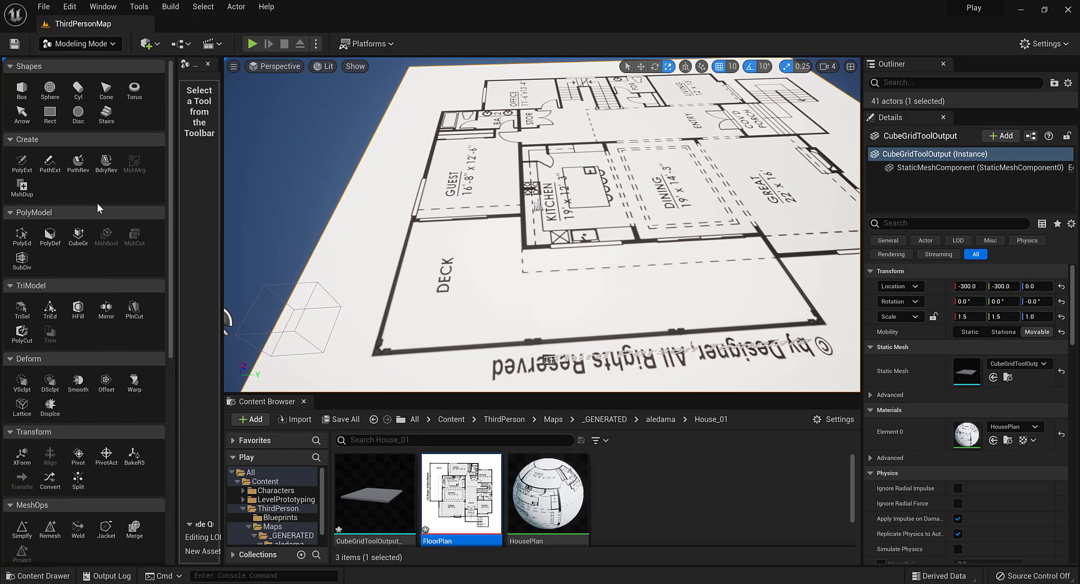
Try selecting Cube Grid cells along the deck's outer edge as a wall base, undoing the last block tool change
left_click(81, 238)
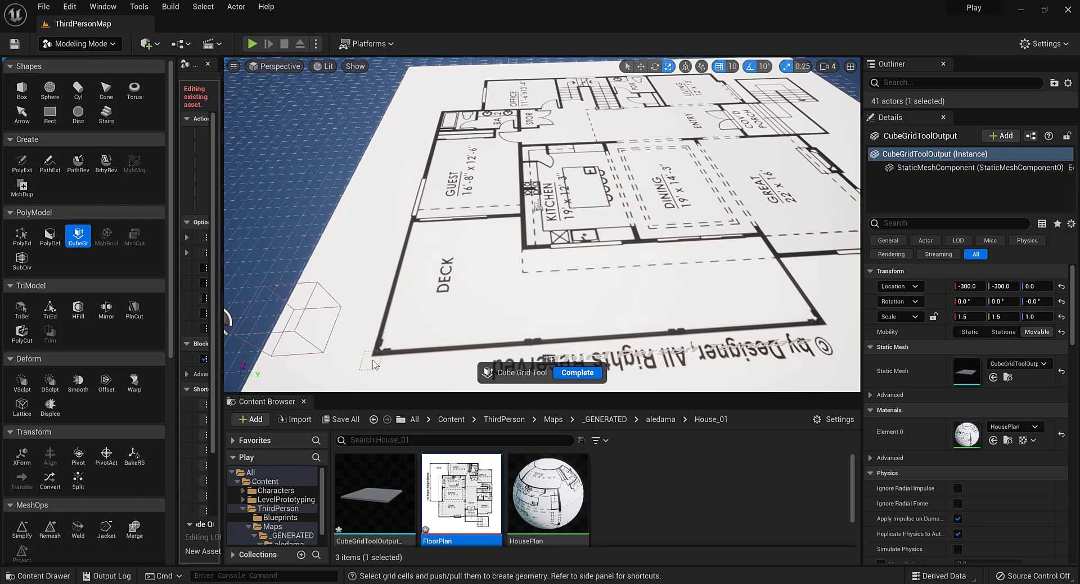
left_click_drag(407, 357, 702, 343)
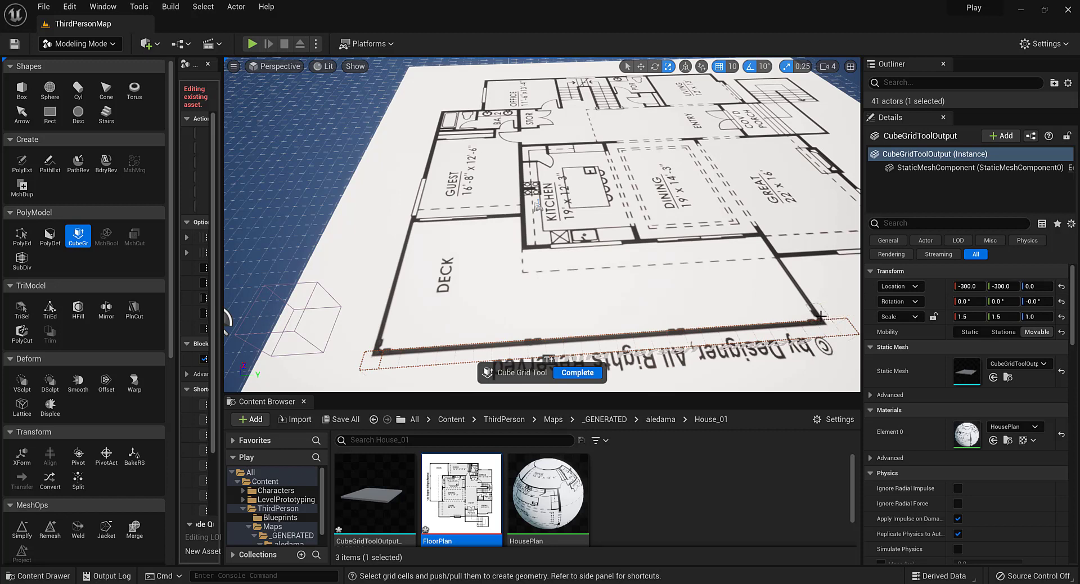
left_click_drag(821, 316, 815, 299)
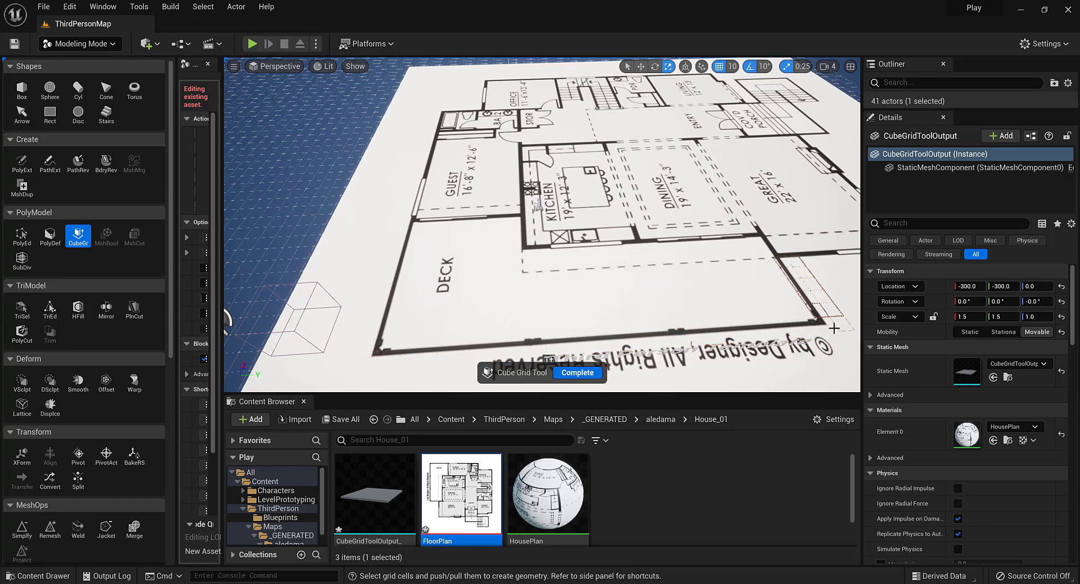
left_click_drag(839, 323, 441, 355)
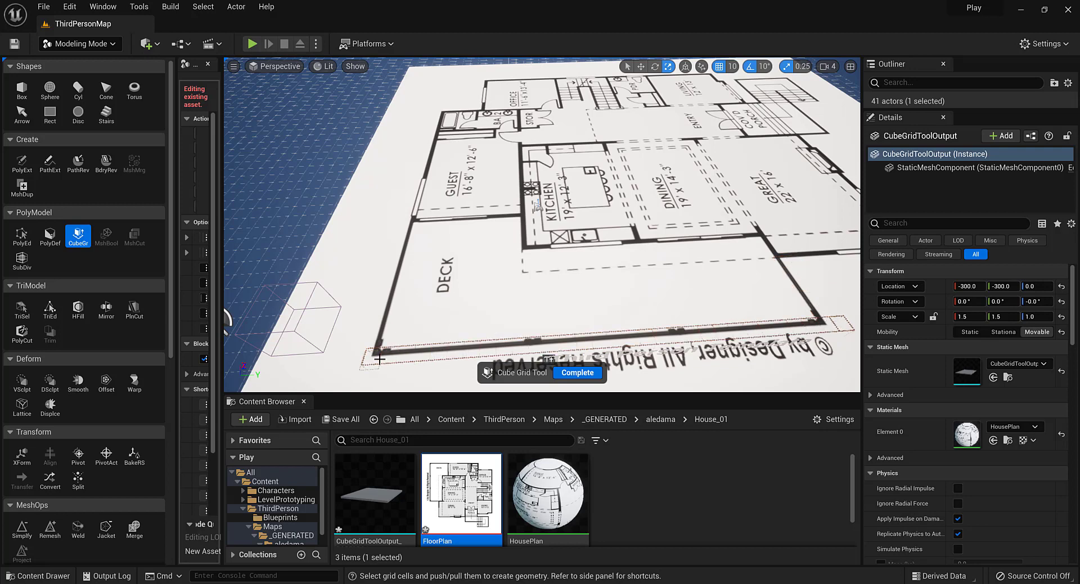
left_click_drag(314, 296, 461, 273, "alt")
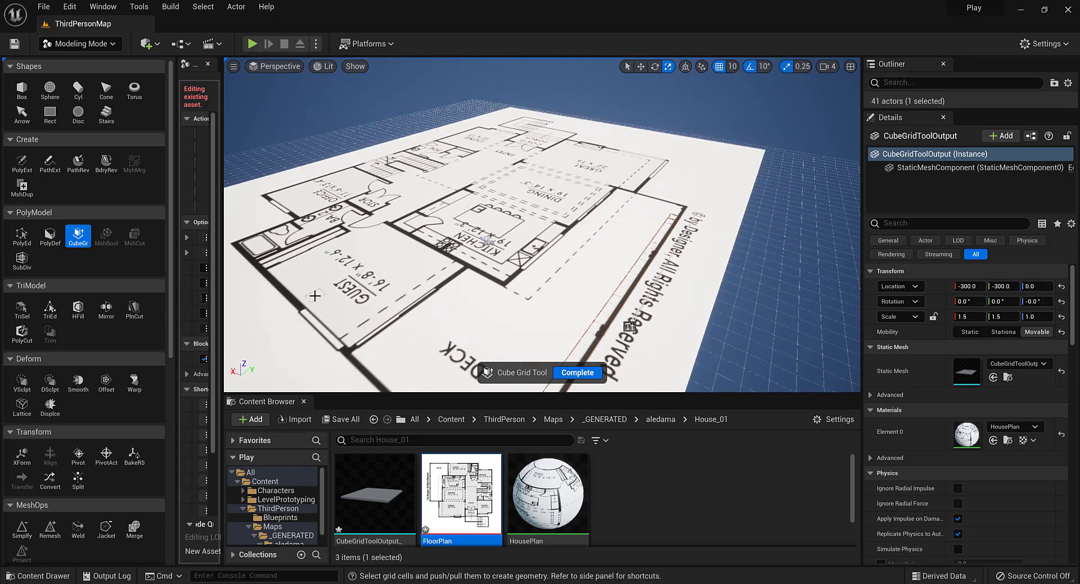
left_click_drag(705, 311, 705, 163, "alt")
key("ctrl+z")
left_click_drag(457, 194, 479, 320, "alt")
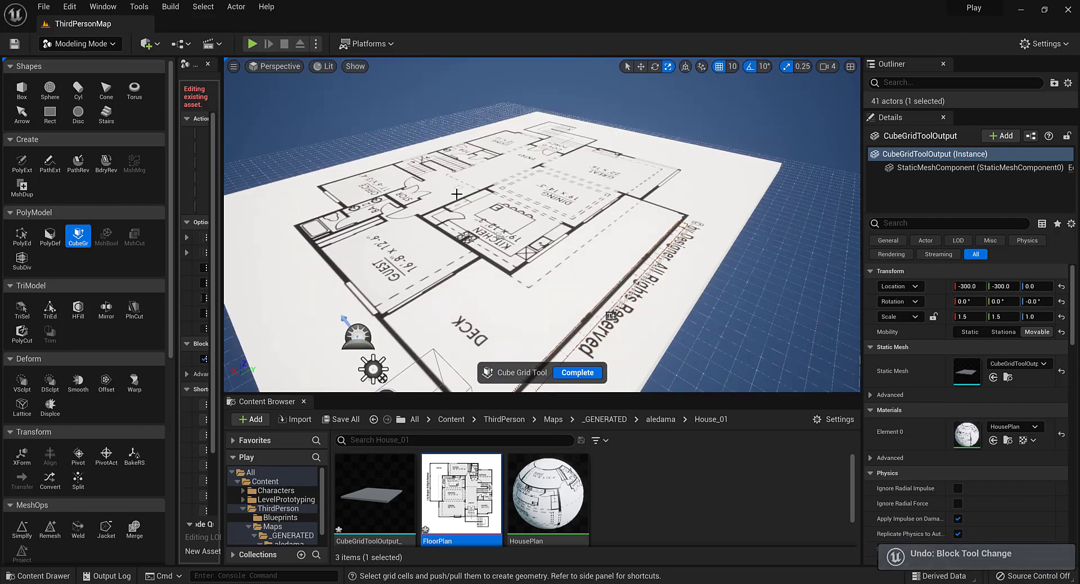
left_click(29, 240)
left_click(570, 297)
left_click_drag(807, 254, 629, 262, "alt")
left_click(78, 235)
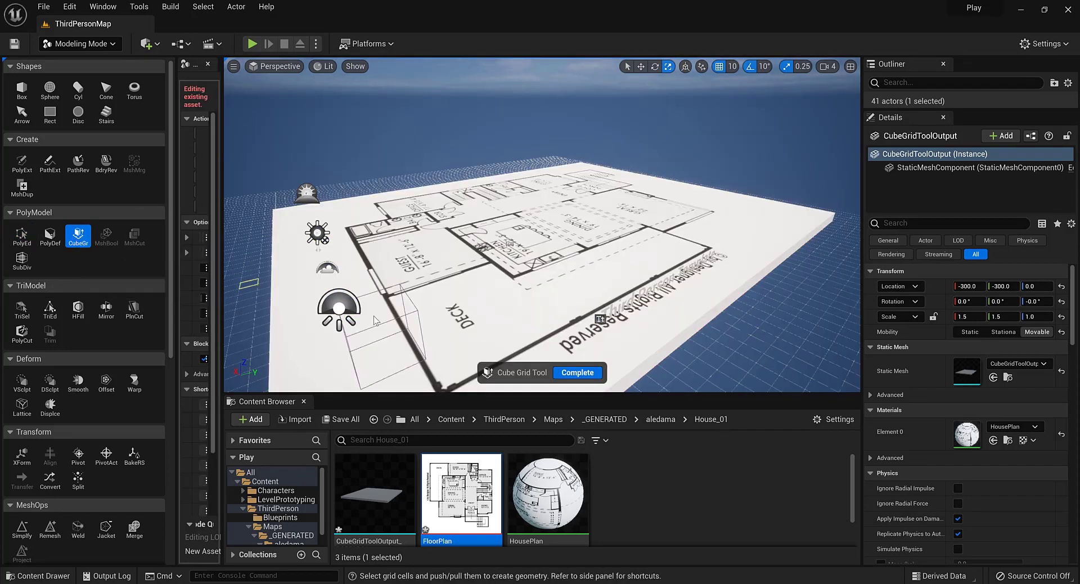
left_click_drag(466, 314, 447, 314, "alt")
left_click_drag(449, 279, 448, 236, "alt")
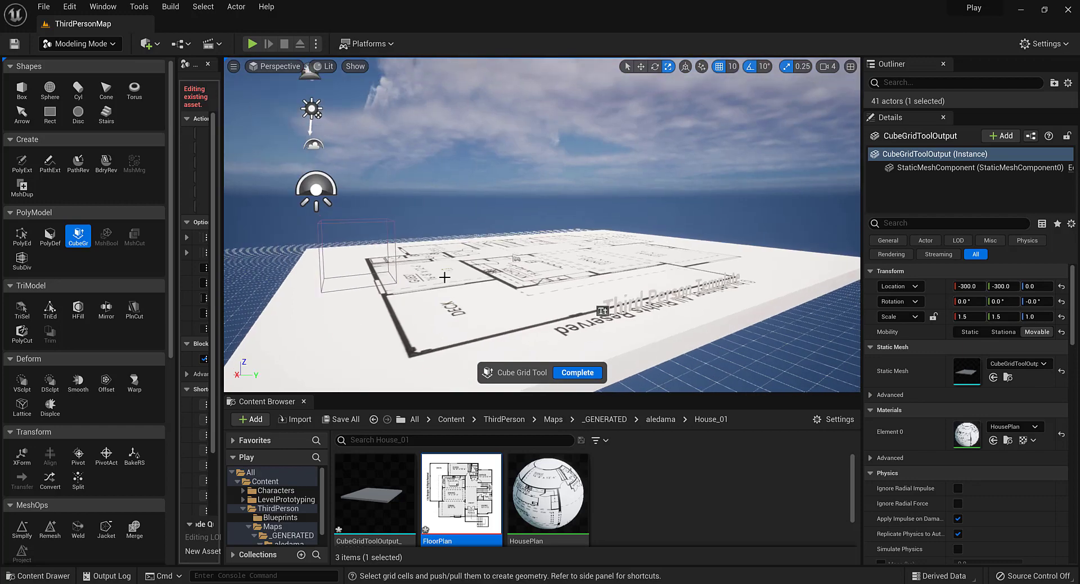
scroll(449, 279, "down", 2)
left_click_drag(449, 279, 449, 326, "alt")
scroll(534, 322, "up", 3)
scroll(534, 321, "up", 2)
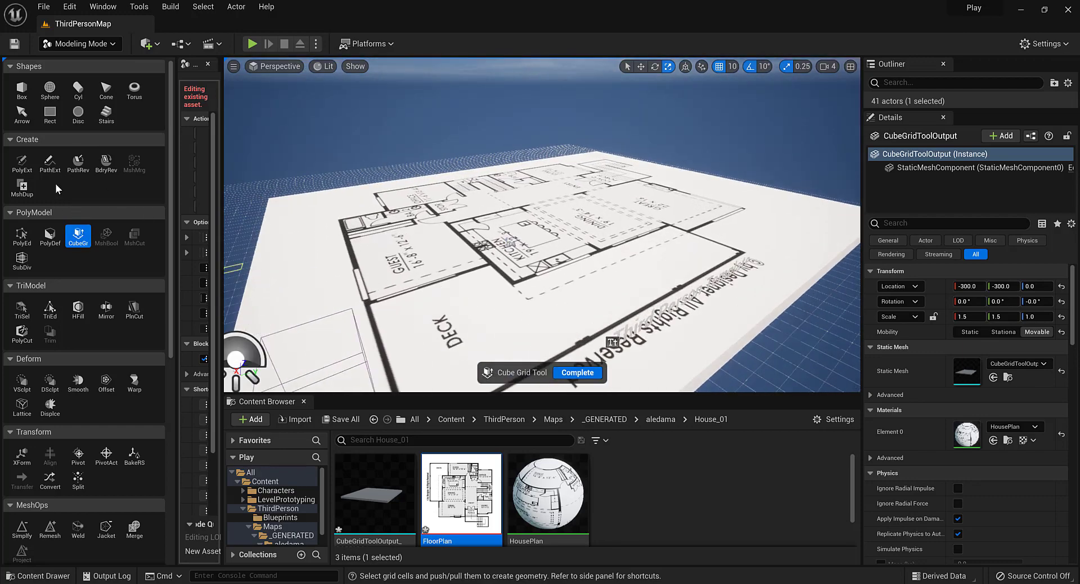
Try building a wall along the deck's outer edge with Polygon Extrude, completing the tool after checking the wall's height
left_click(22, 163)
scroll(527, 328, "up", 3)
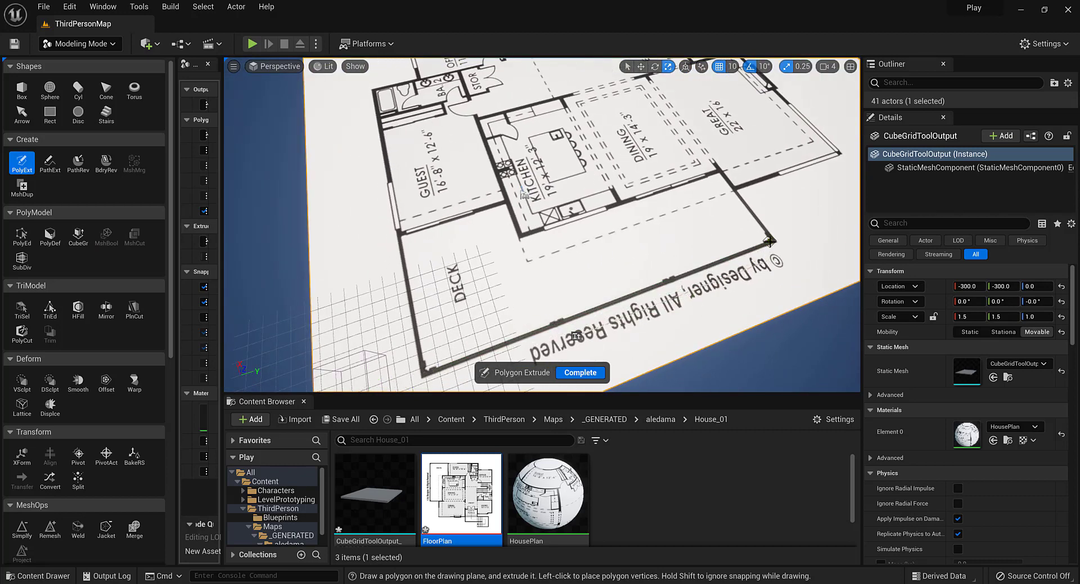
left_click(443, 365)
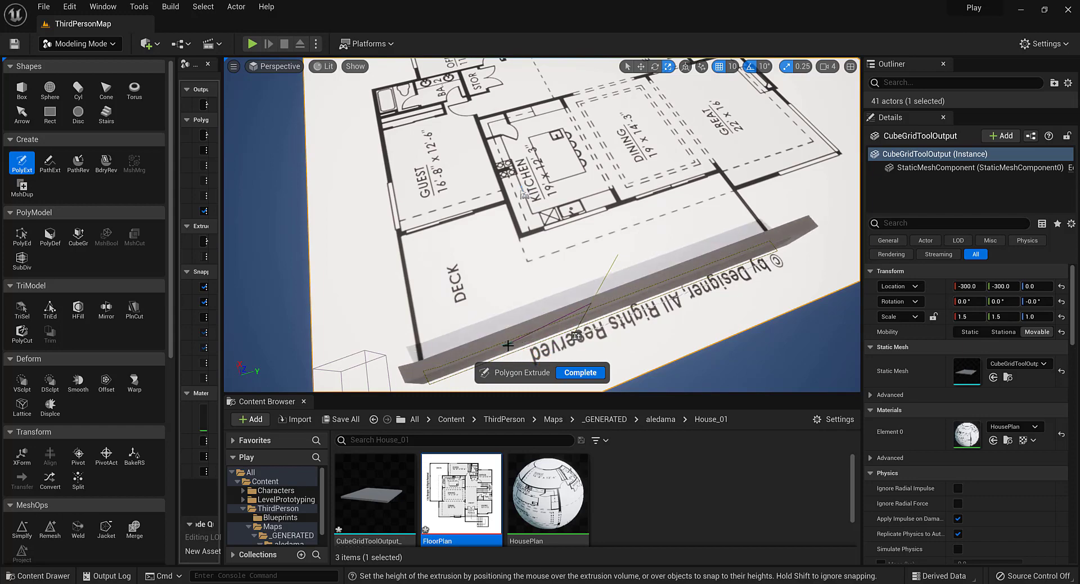
left_click(482, 354)
left_click_drag(483, 354, 622, 347, "alt")
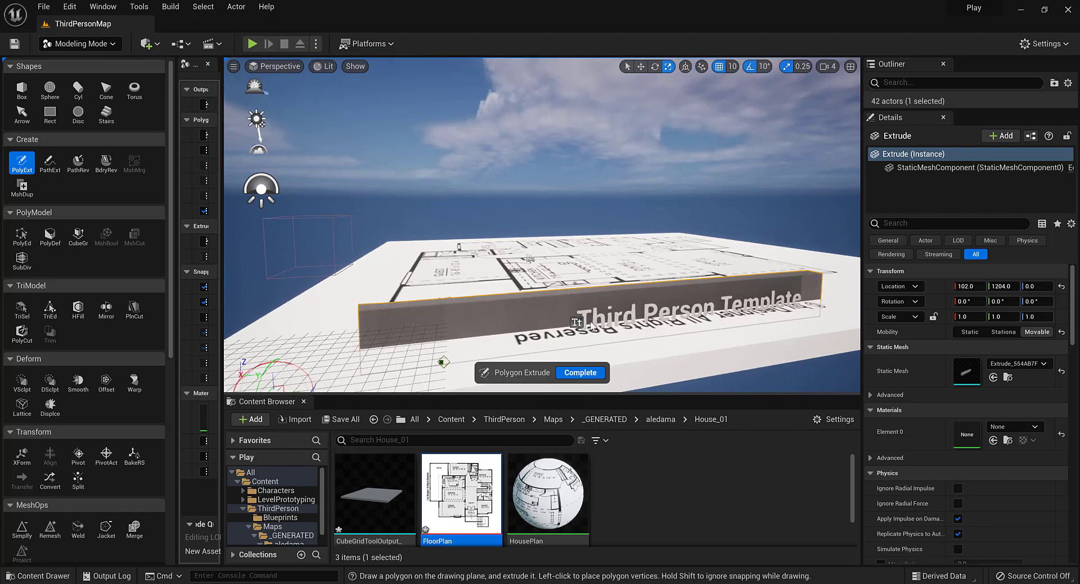
middle_click_drag(590, 326, 607, 327)
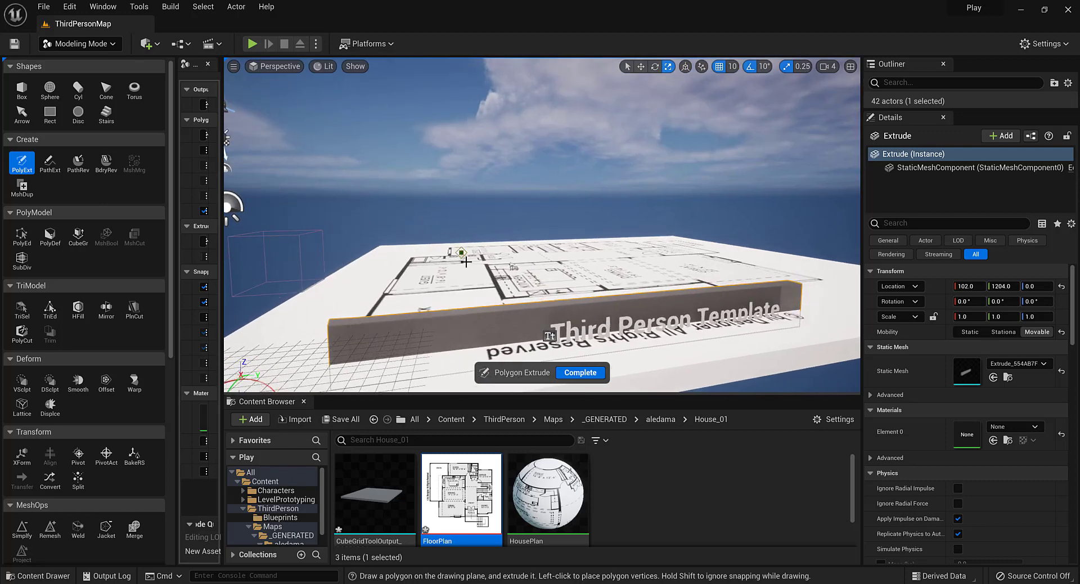
left_click_drag(591, 327, 521, 319, "alt")
left_click(580, 372)
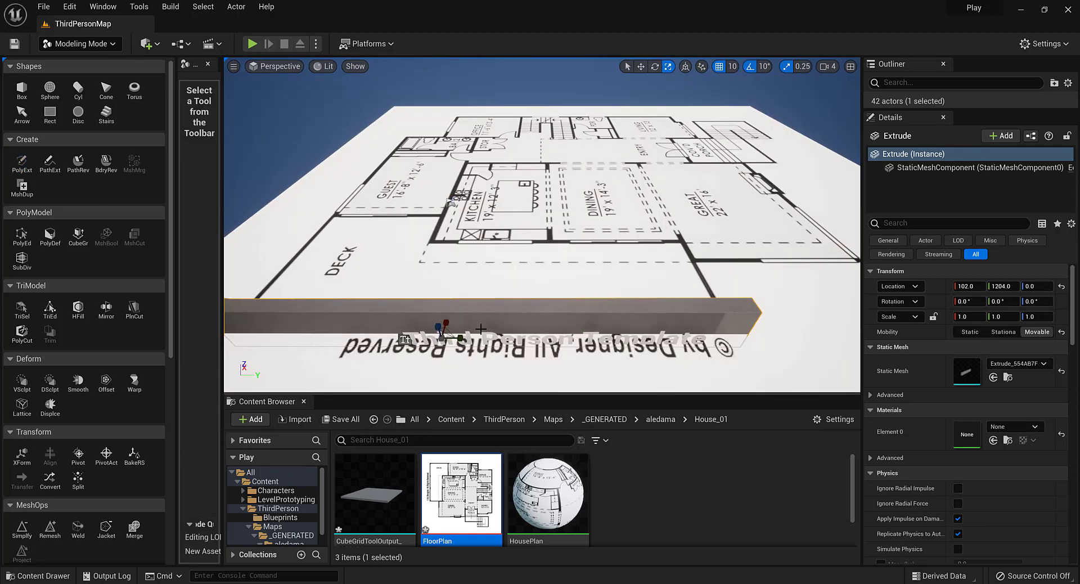
Delete the extruded wall along the deck's outer edge
right_click_drag(481, 329, 448, 308)
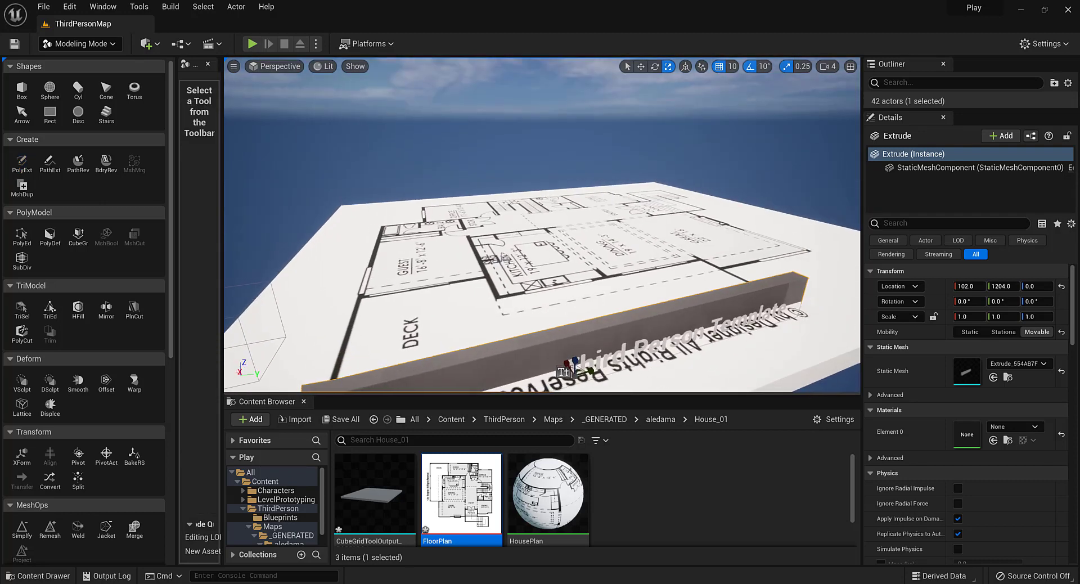
key("w")
scroll(556, 347, "down", 2)
left_click_drag(555, 347, 594, 310, "alt")
left_click_drag(498, 283, 591, 295, "alt")
key("Delete")
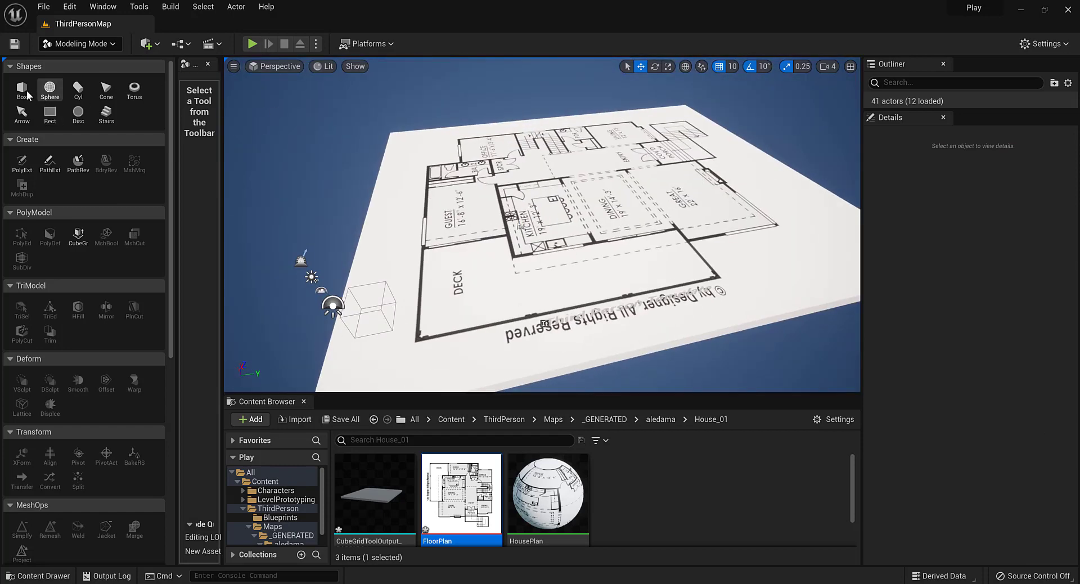
Place a box on the slab at the outer corner of the deck as the start of a wall
left_click(21, 90)
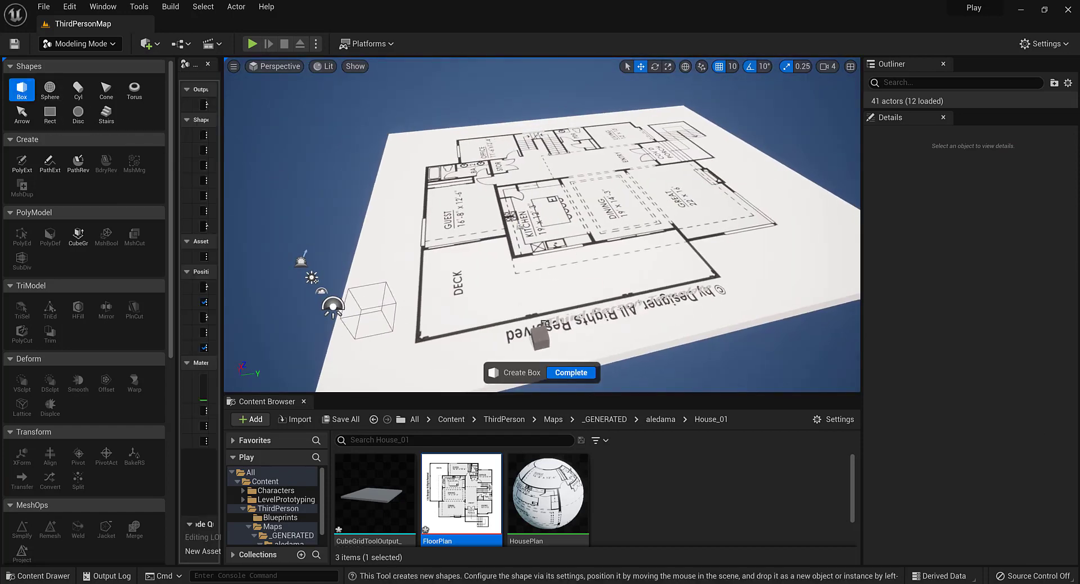
left_click_drag(540, 338, 525, 318, "alt")
left_click(438, 372)
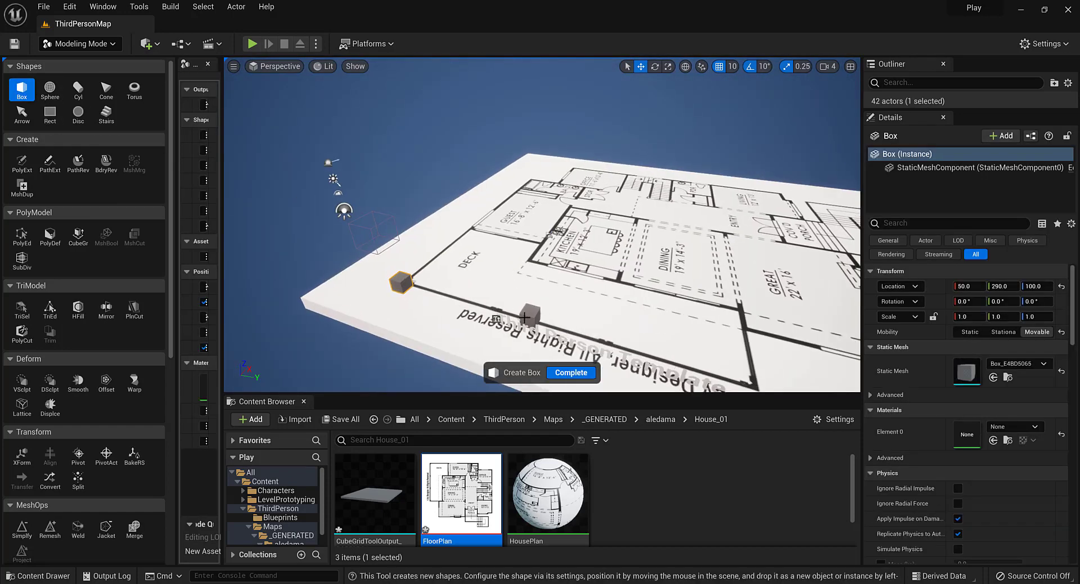
mouse_move(475, 228)
right_mouse_down()
mouse_move(520, 228)
mouse_move(451, 237)
mouse_move(476, 244)
right_mouse_up()
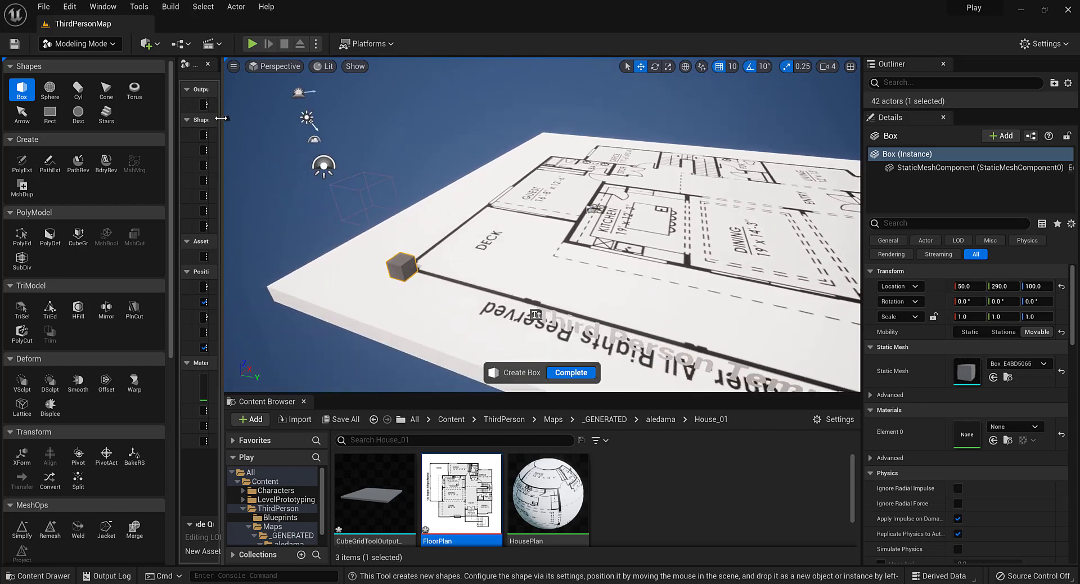
Widen the tool settings panel and look through the available modeling tools for a way to shape the box
left_click_drag(221, 118, 374, 148)
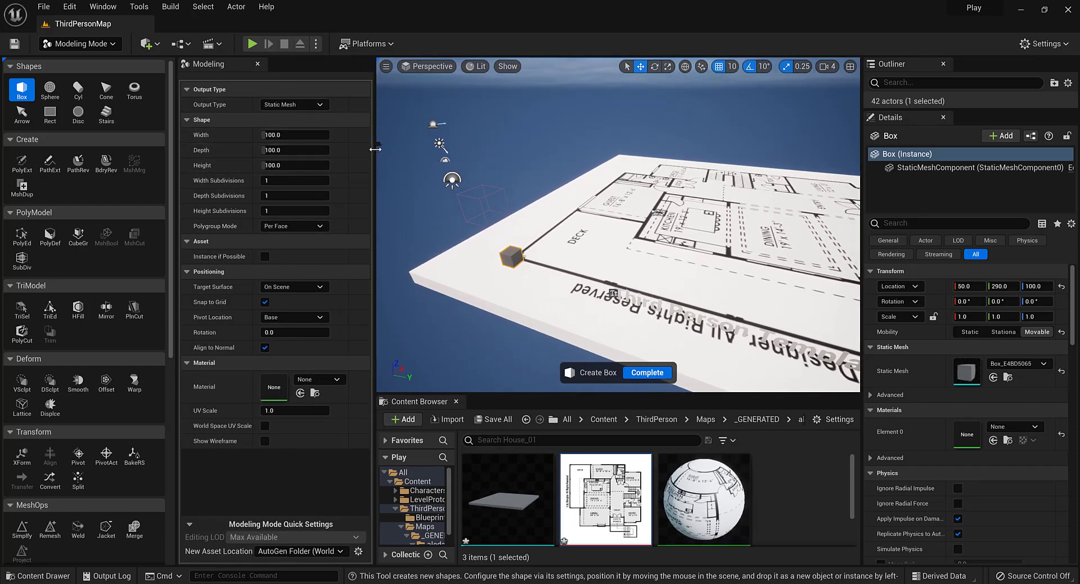
left_click(403, 150)
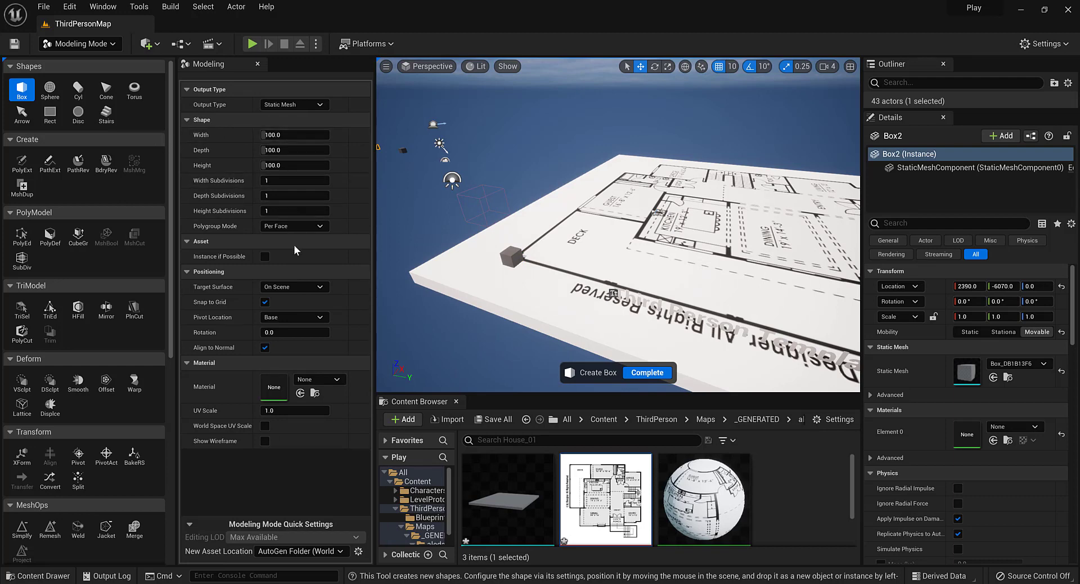
scroll(90, 250, "down", 6)
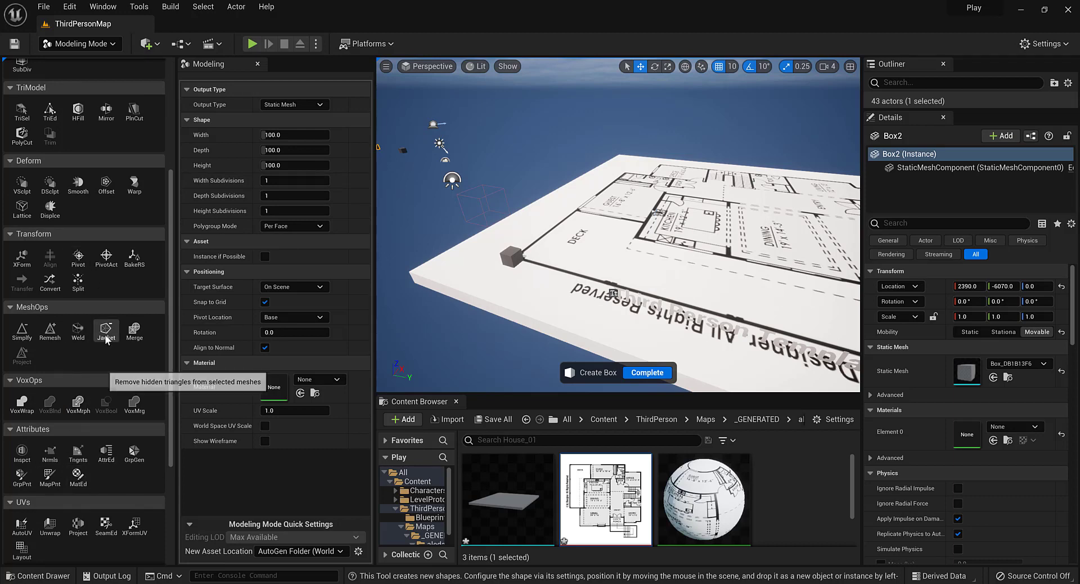
scroll(105, 340, "up", 1)
scroll(104, 349, "down", 6)
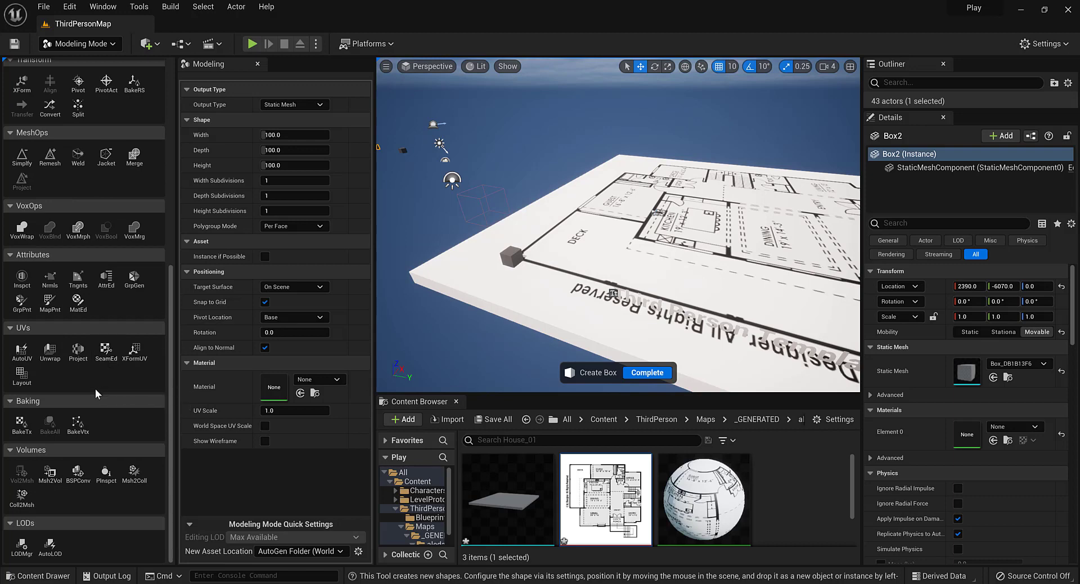
scroll(95, 388, "up", 4)
scroll(96, 389, "up", 5)
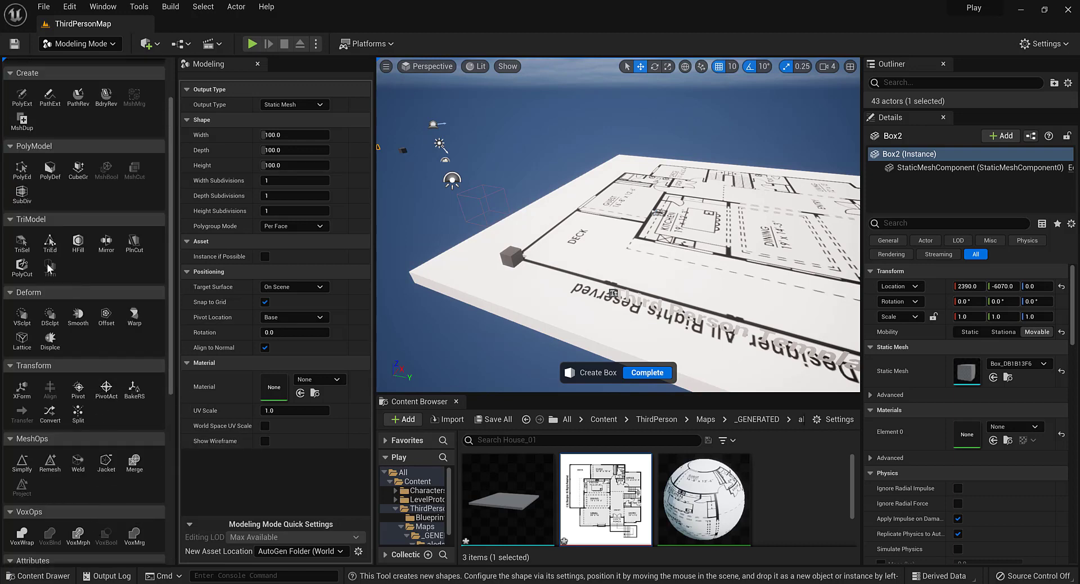
scroll(86, 275, "up", 1)
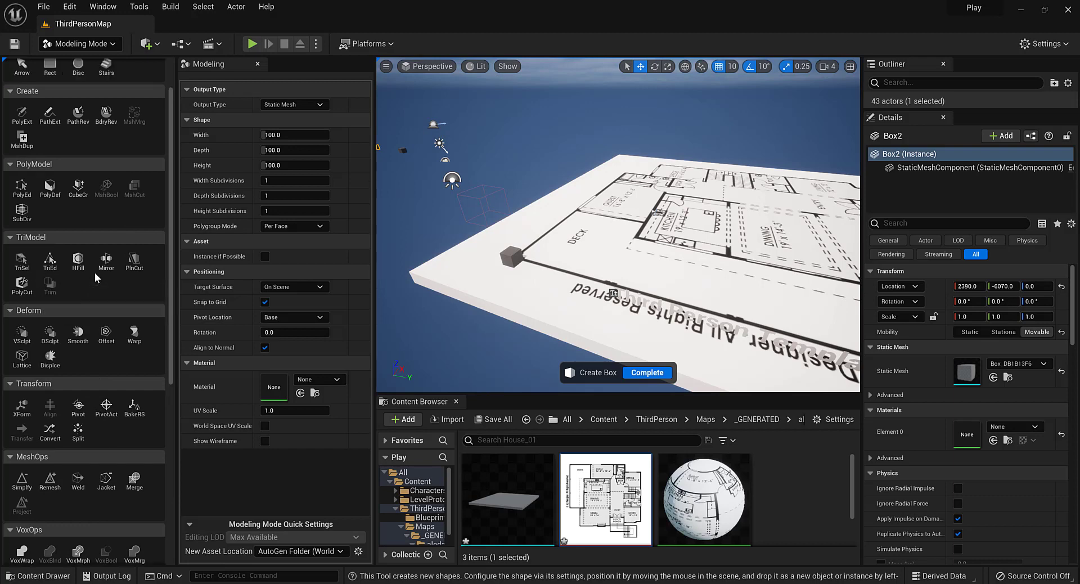
scroll(95, 272, "up", 2)
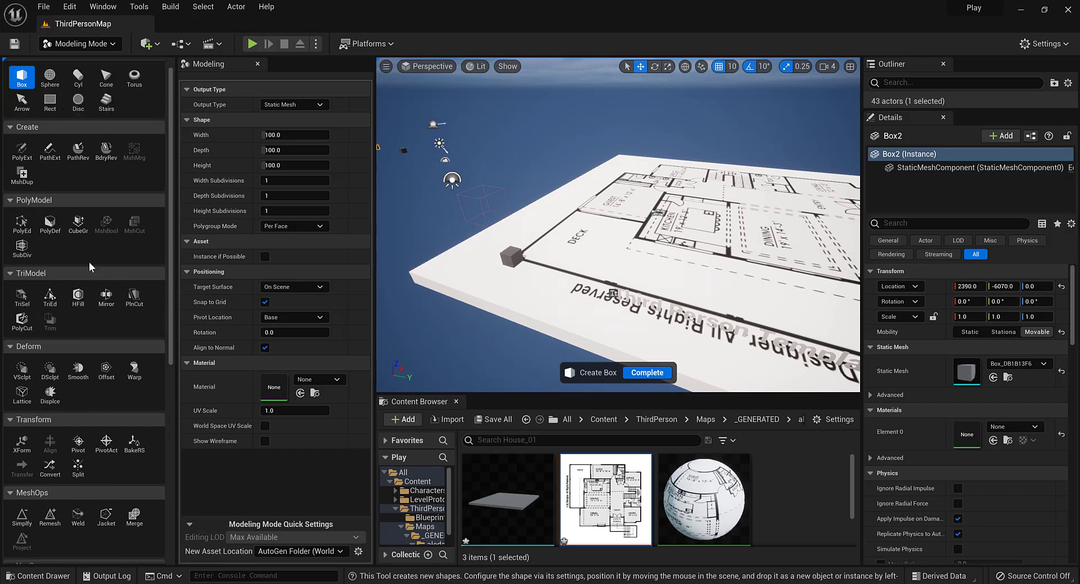
Open the box at the deck's outer corner in PolyGroup Edit and select its face pointing along the deck's outer edge
left_click(22, 223)
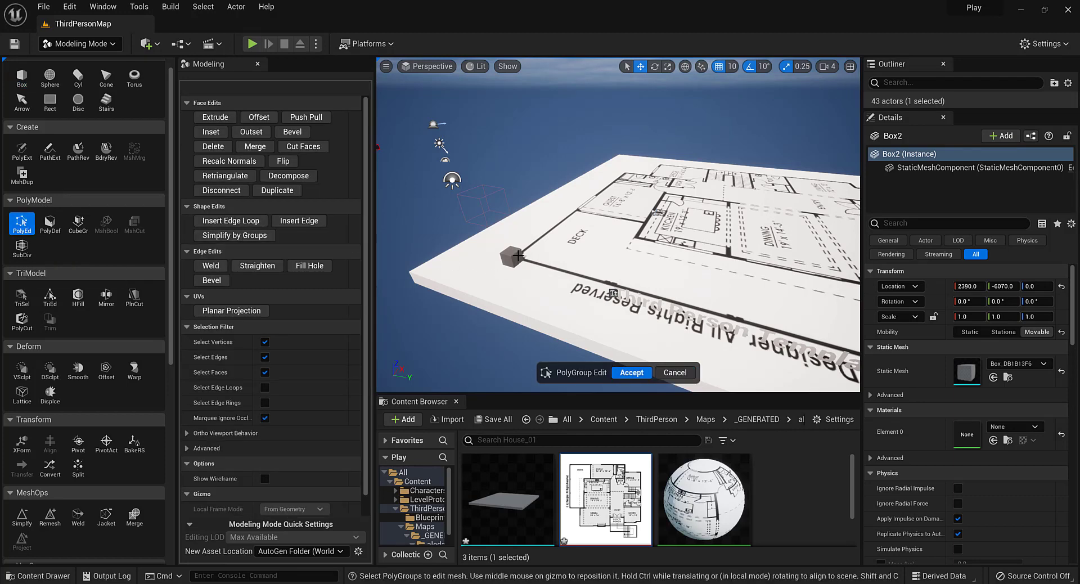
scroll(522, 261, "up", 2)
middle_click_drag(488, 281, 380, 289)
left_click(50, 223)
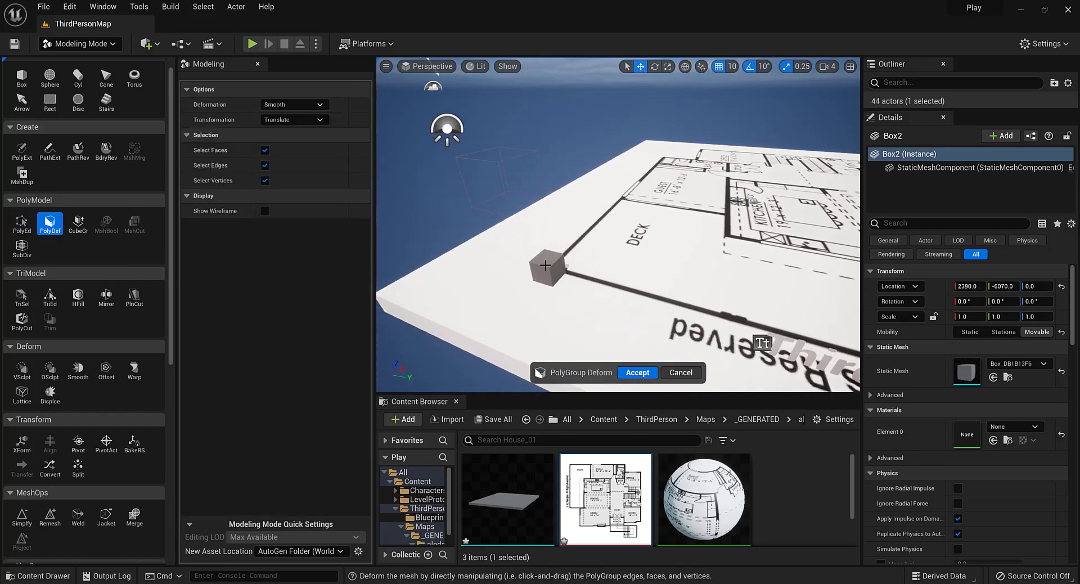
left_click(555, 268)
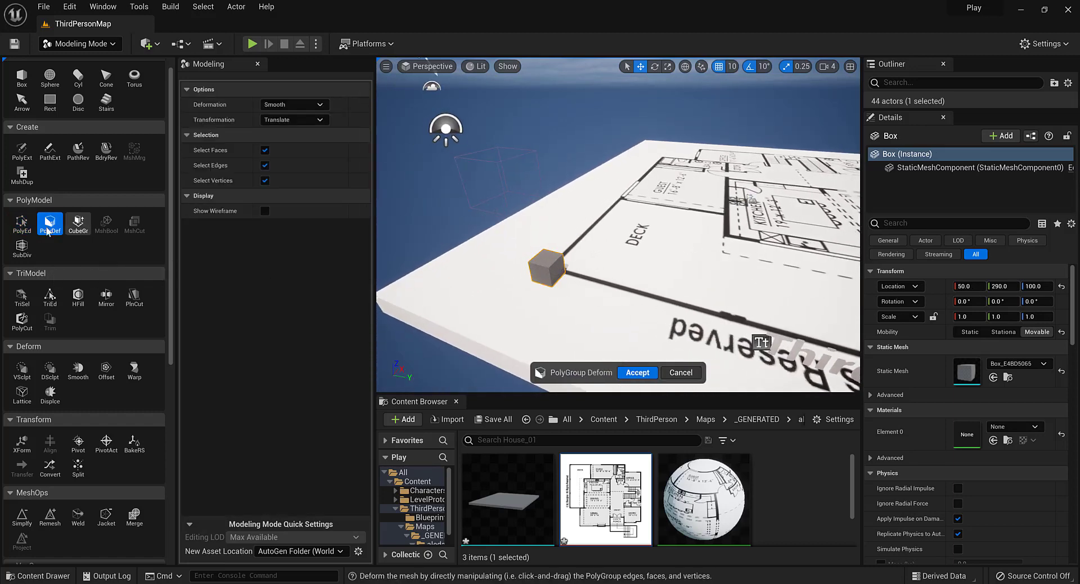
left_click(22, 224)
left_click(557, 271)
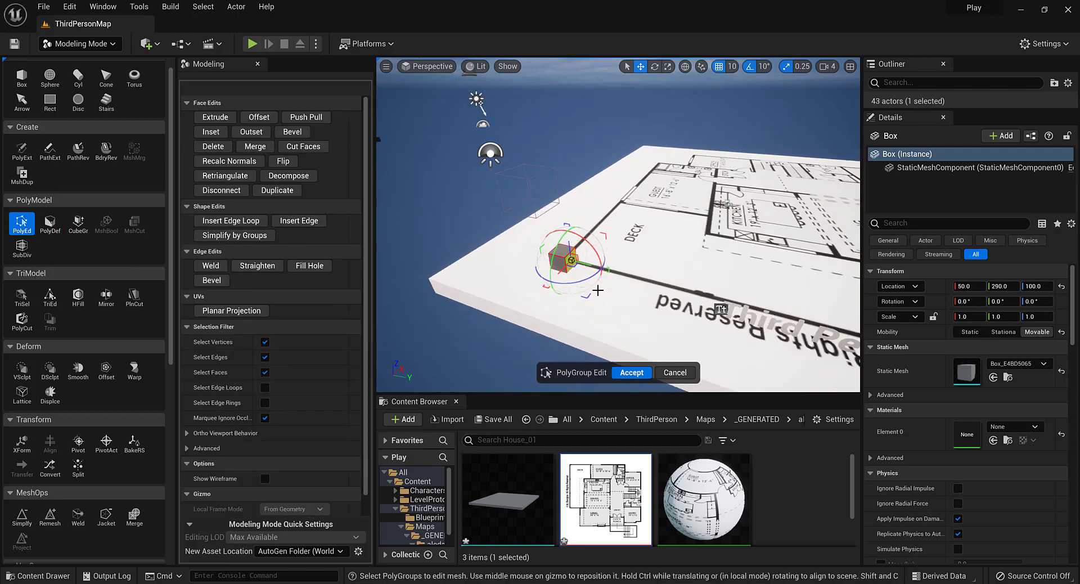
Stretch the box along the deck's outer edge by moving its end face to the far corner of the deck
scroll(559, 284, "up", 3)
left_click_drag(563, 287, 806, 293)
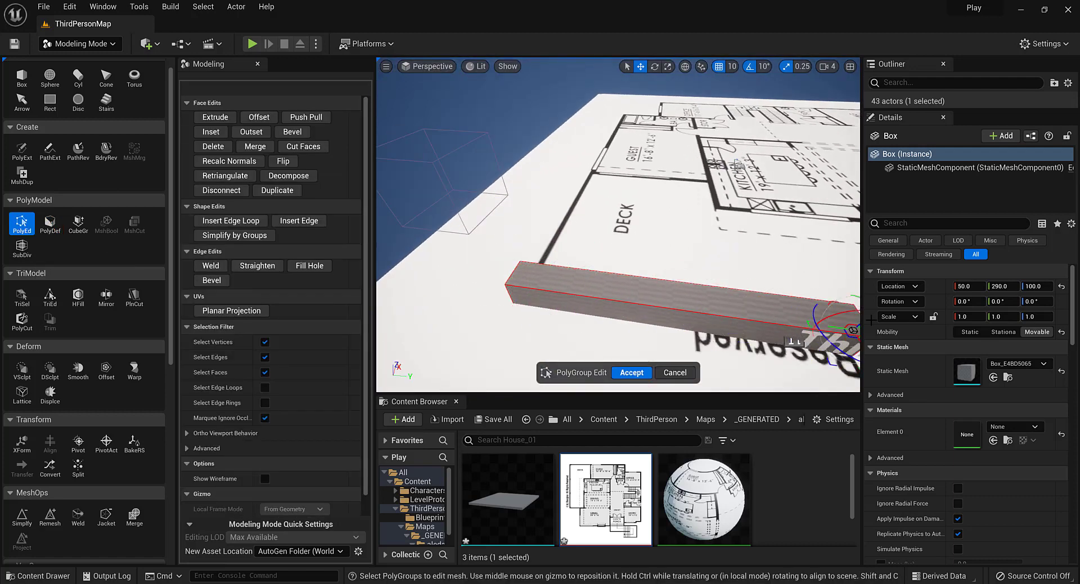
right_click_drag(806, 293, 827, 286)
right_click_drag(776, 265, 813, 268)
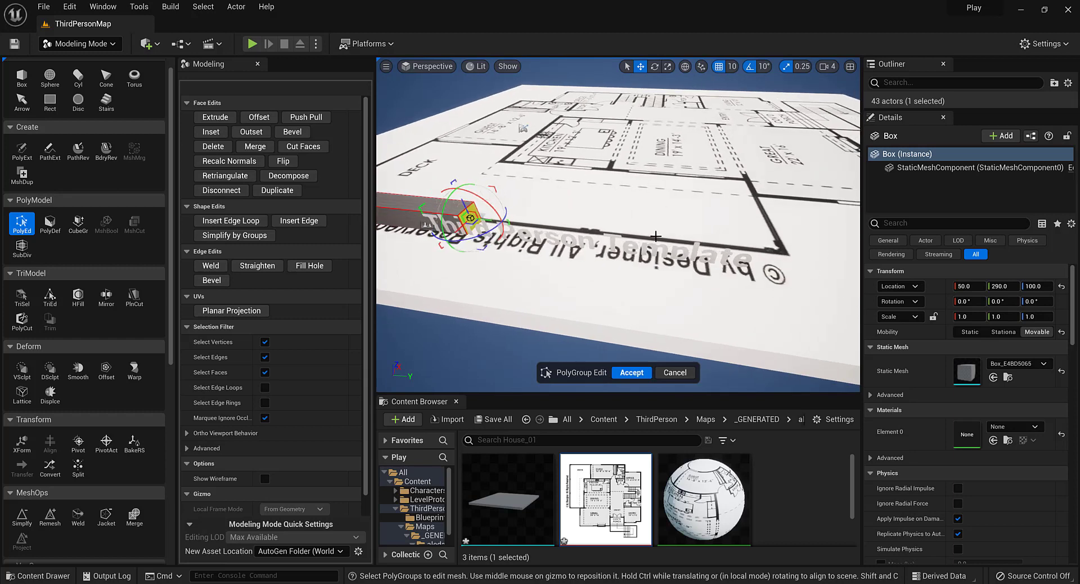
left_click_drag(491, 220, 788, 260)
Thin the wall by moving its outer long face inward, and move its end face out to the deck's far corner
right_click_drag(643, 239, 531, 227)
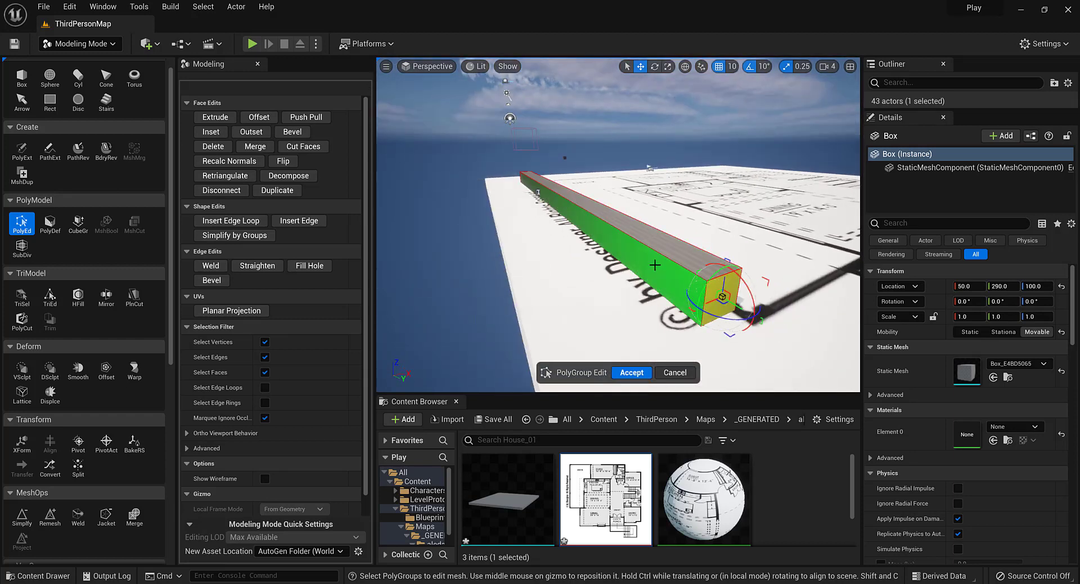
left_click(631, 267)
left_click_drag(532, 200, 554, 196)
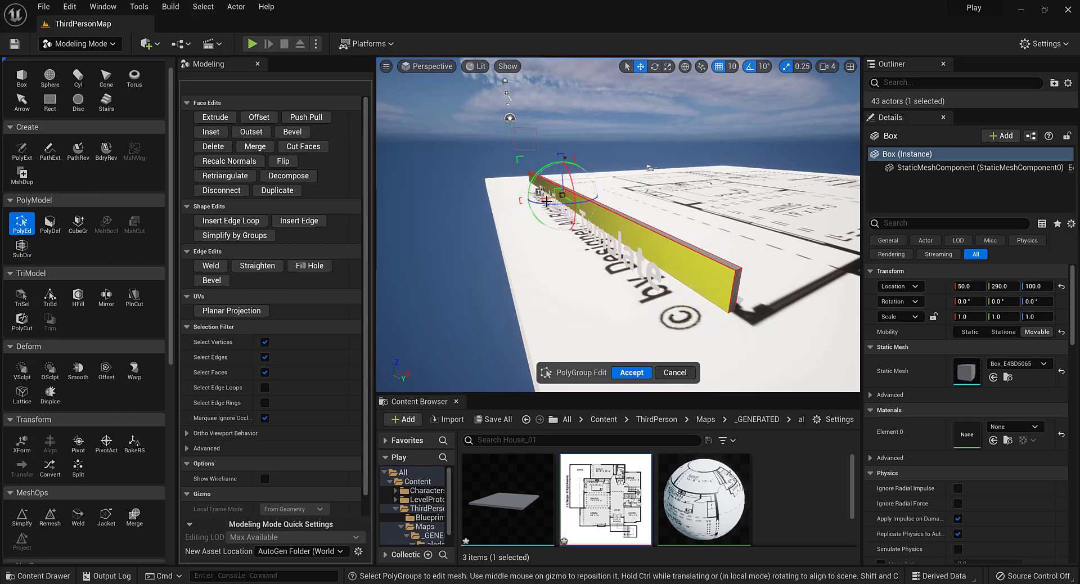
left_click(744, 286)
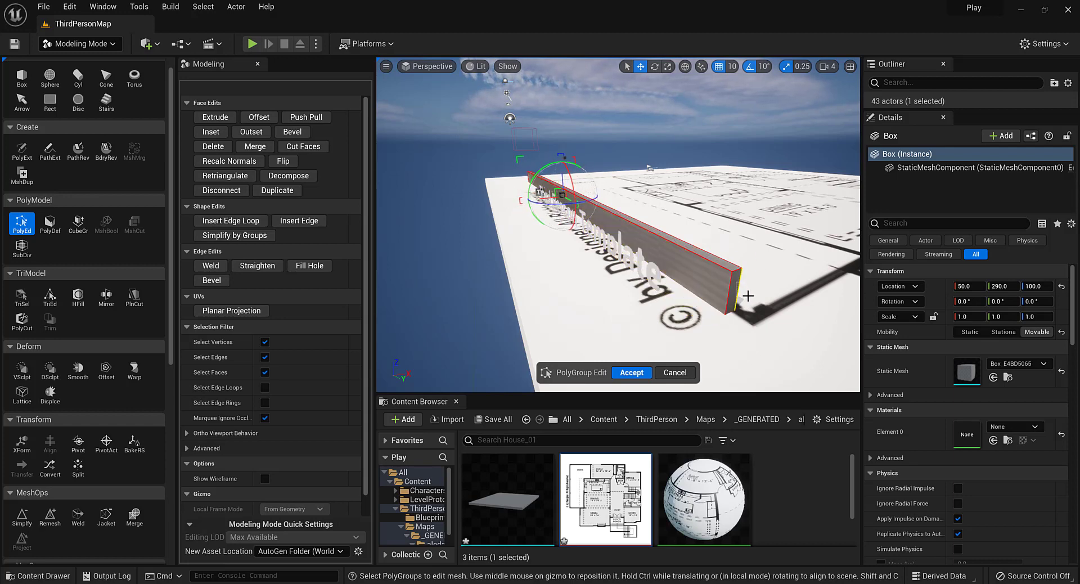
left_click(737, 291)
left_click_drag(733, 304, 766, 317)
middle_click_drag(794, 284, 711, 171)
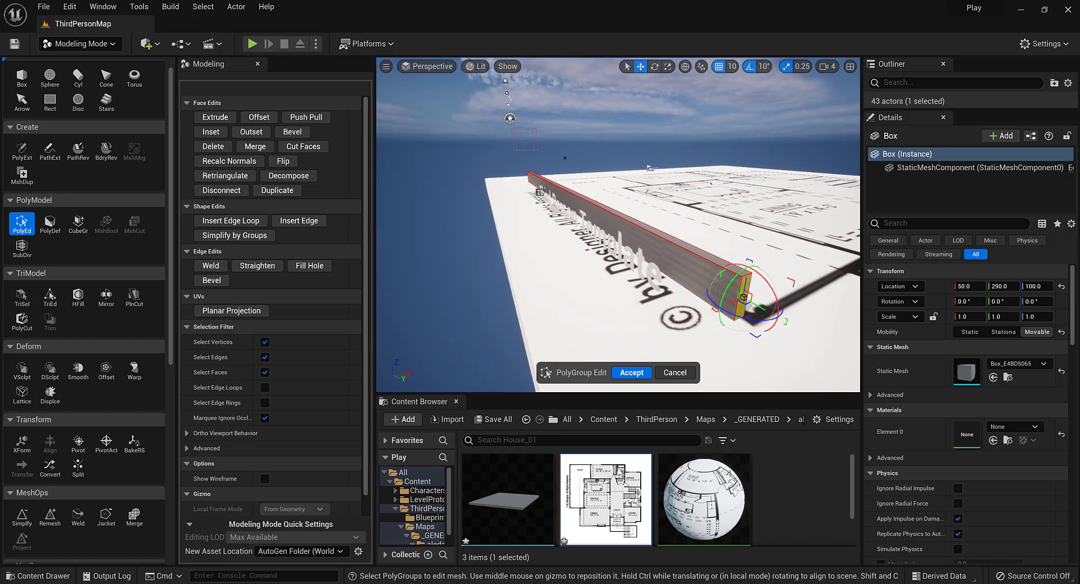
Extrude the wall's end face a short distance to form the corner block at the deck's far corner
right_click_drag(711, 171, 607, 289)
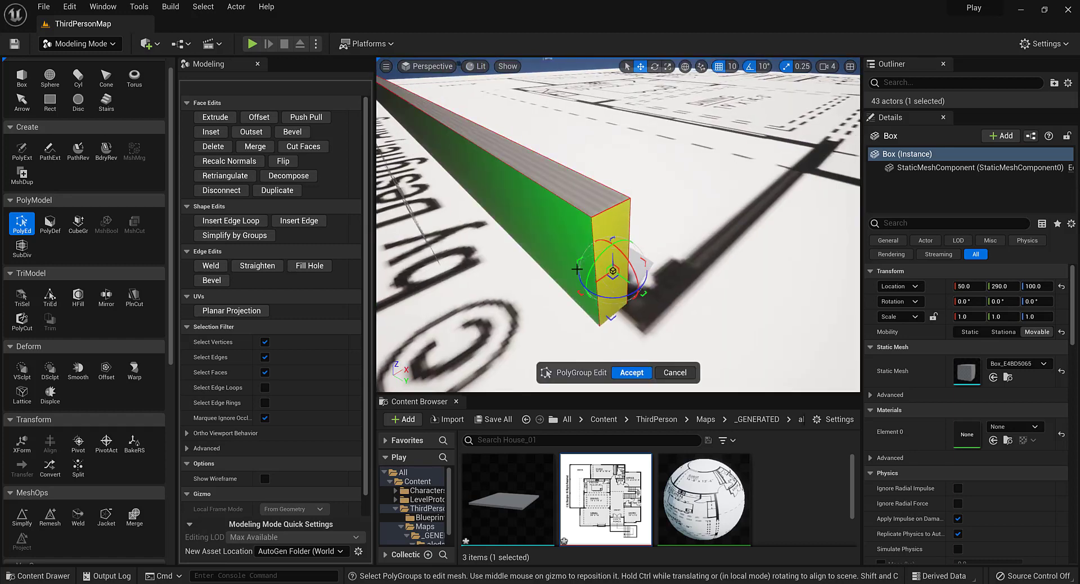
left_click(223, 119)
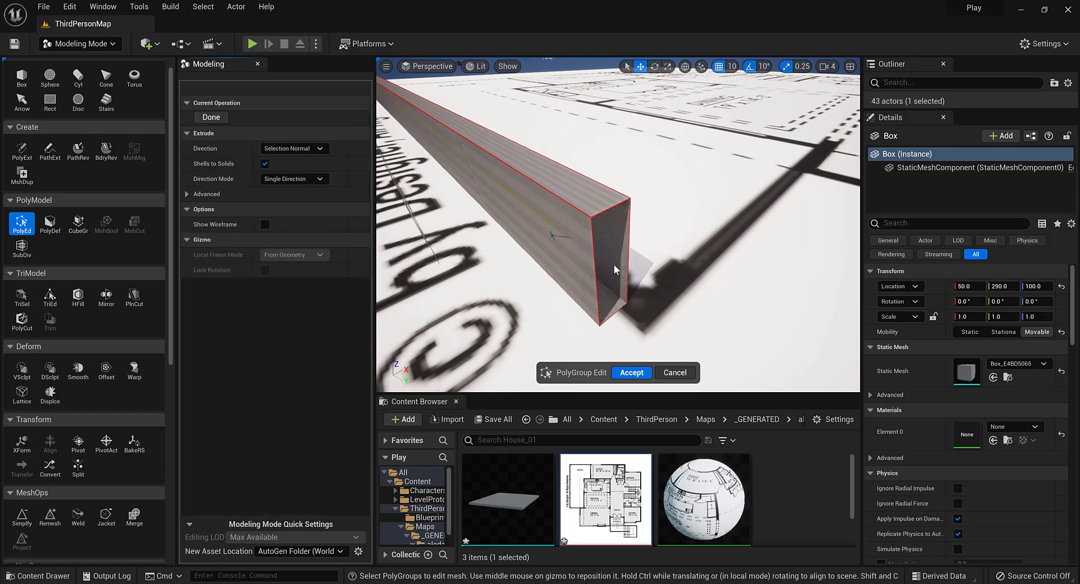
left_click(631, 287)
right_click_drag(631, 287, 581, 189)
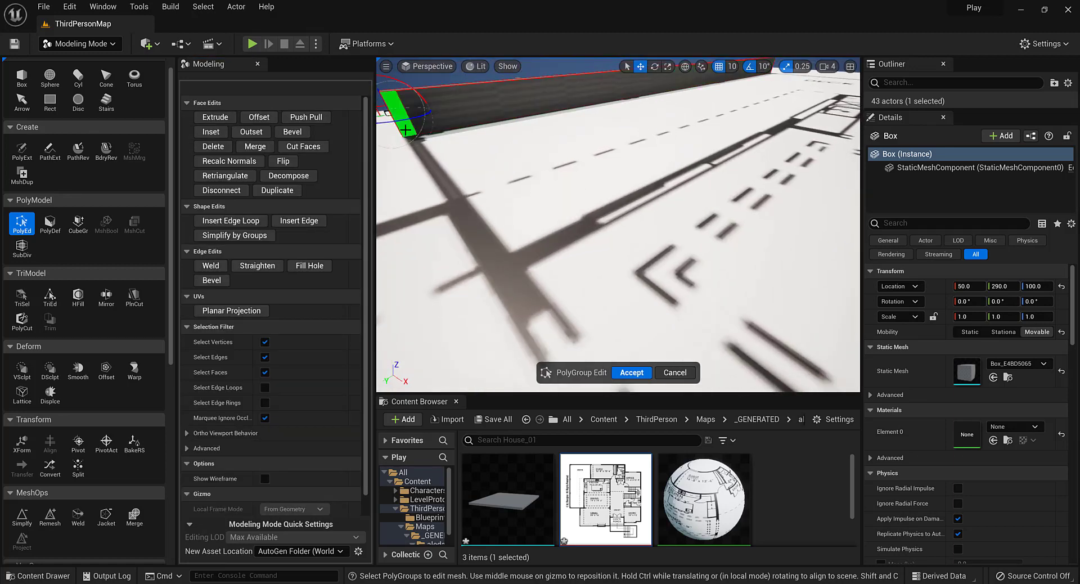
Extrude the corner block's inner side face along the deck's short side to the dining room wall, adding a short second segment
right_click_drag(426, 195, 426, 194)
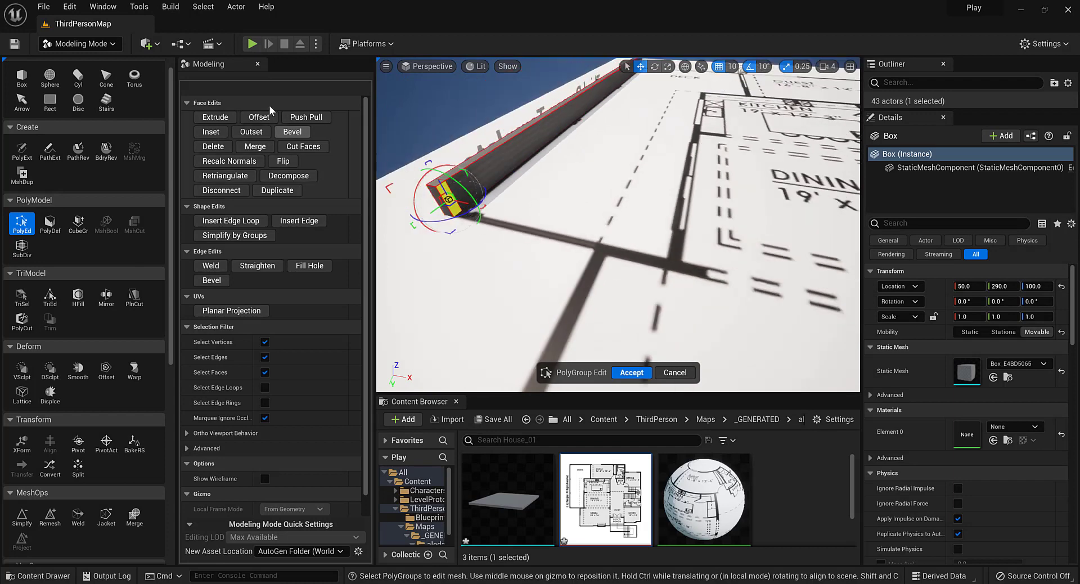
left_click(215, 117)
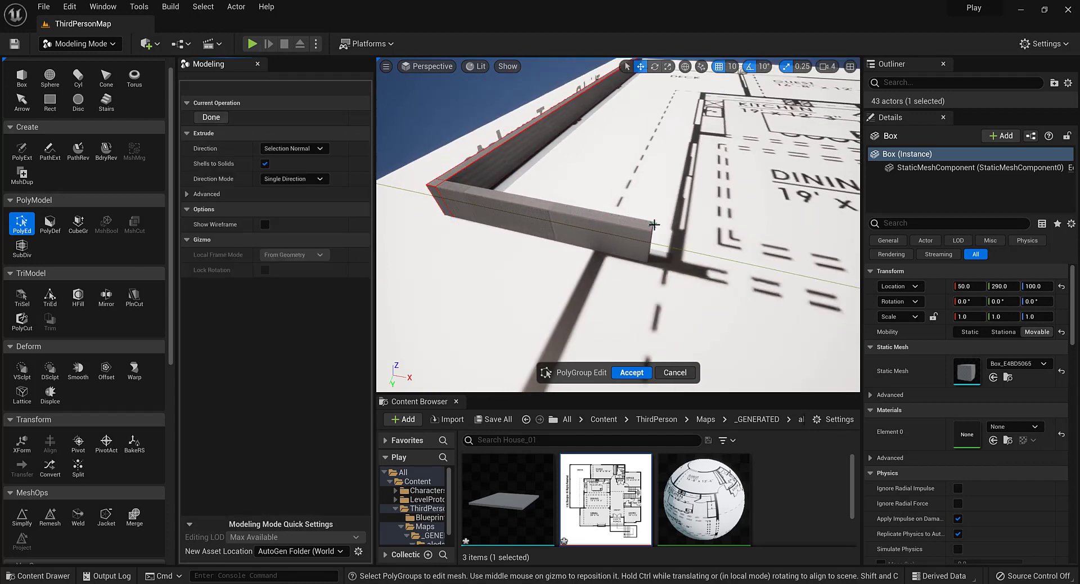
left_click(669, 227)
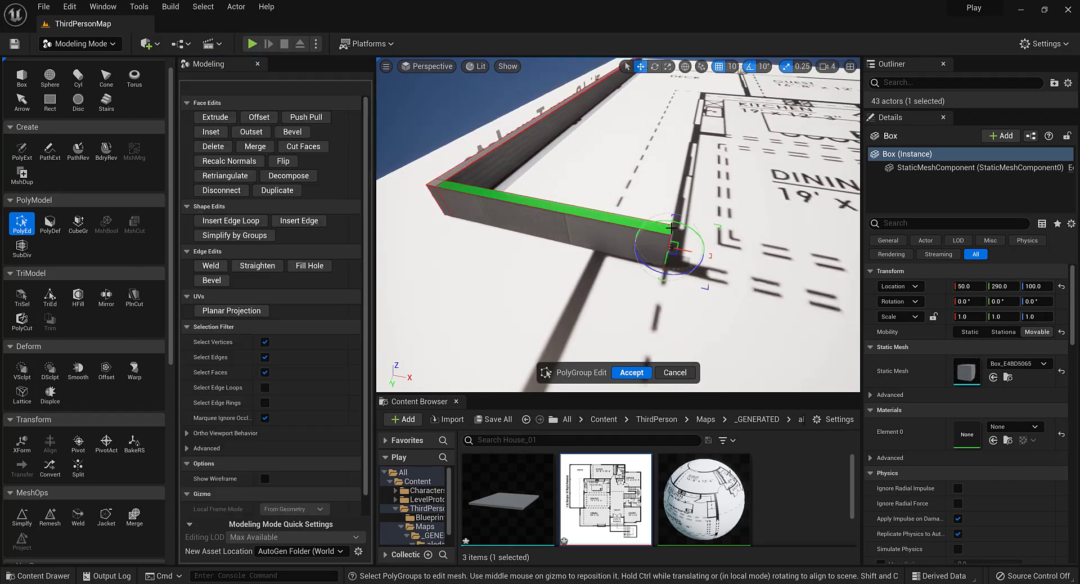
left_click(215, 117)
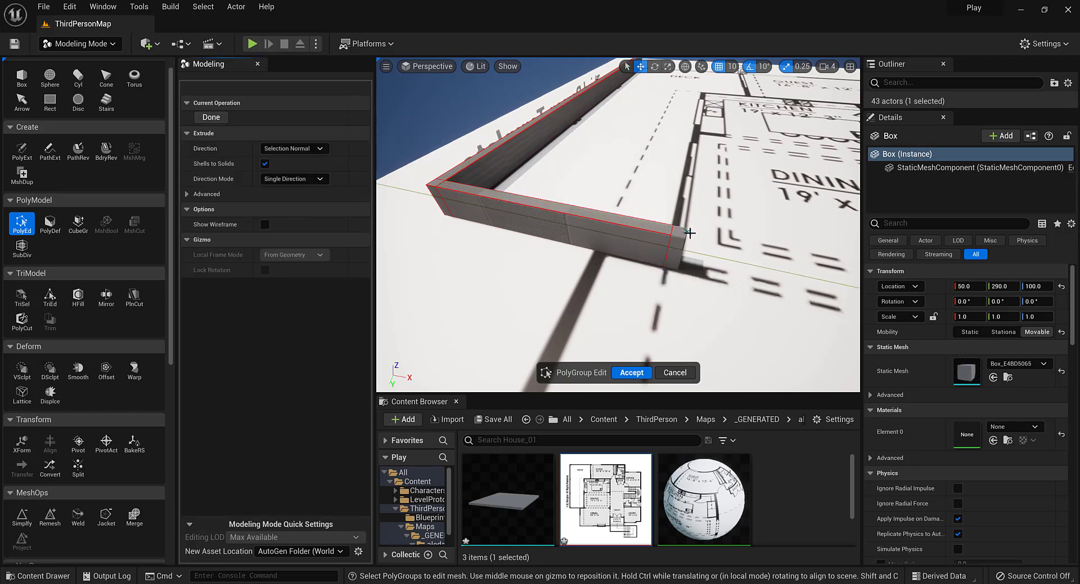
left_click(691, 232)
right_click_drag(691, 233, 717, 228)
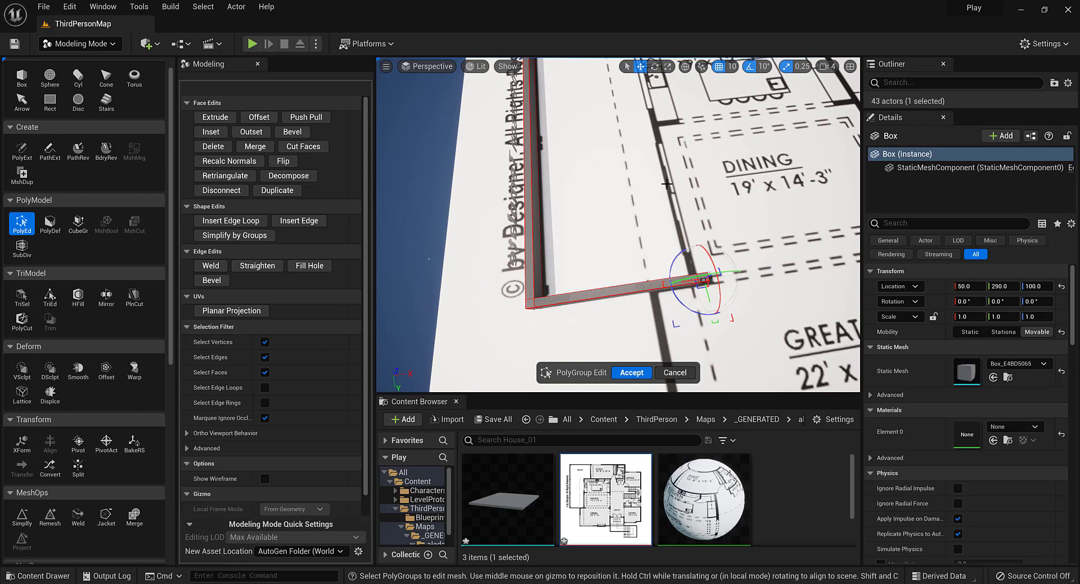
Bring up the reference image board and examine the exterior photos of the house beside the deck walls
scroll(667, 159, "down", 3)
right_click_drag(619, 186, 622, 149)
right_click_drag(668, 266, 688, 274)
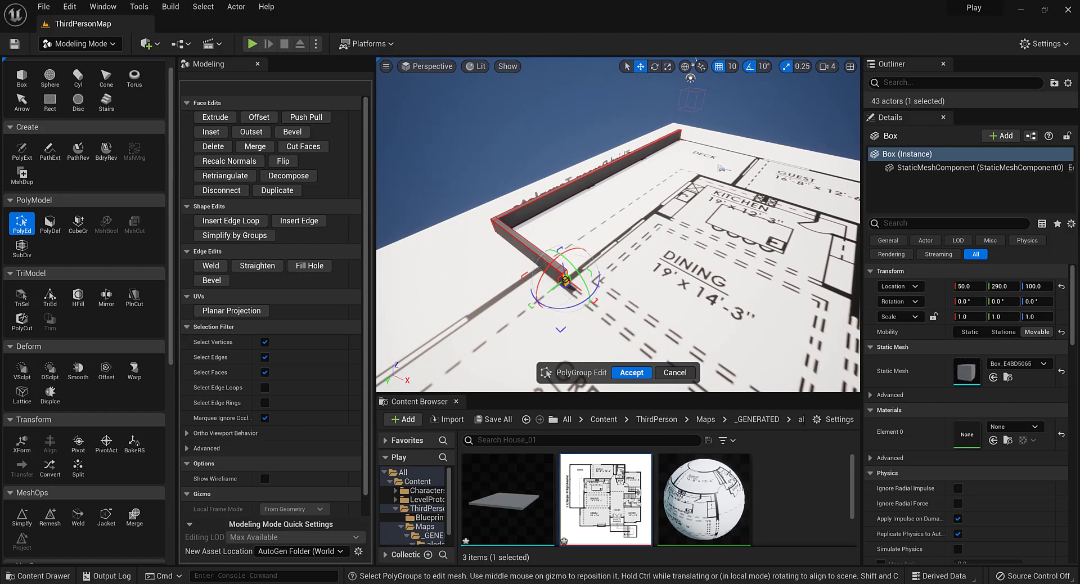
right_click_drag(0, 291, 386, 304)
scroll(386, 304, "up", 5)
scroll(388, 295, "down", 1)
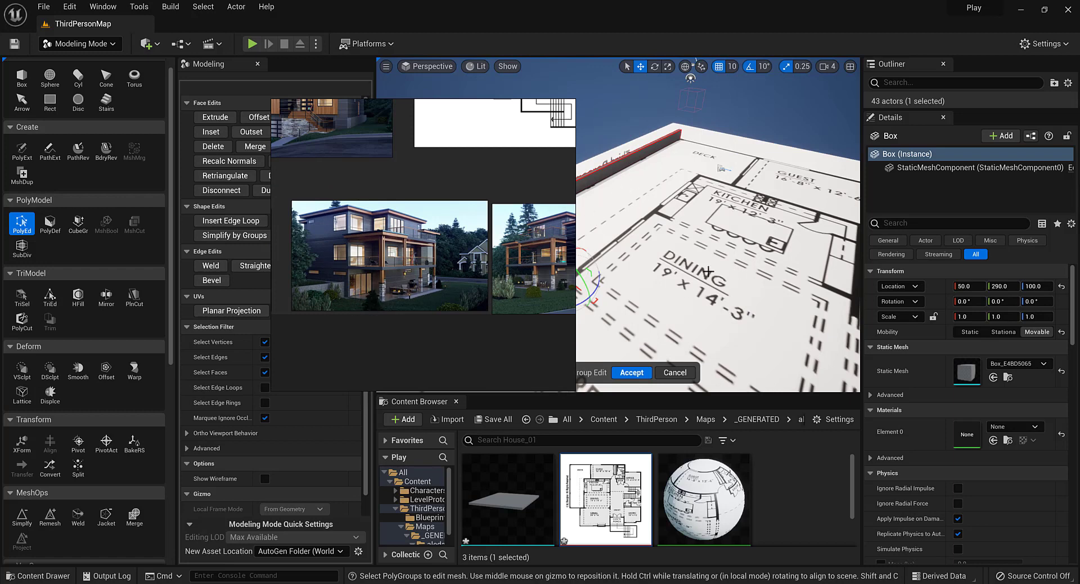
right_click_drag(485, 127, 371, 210)
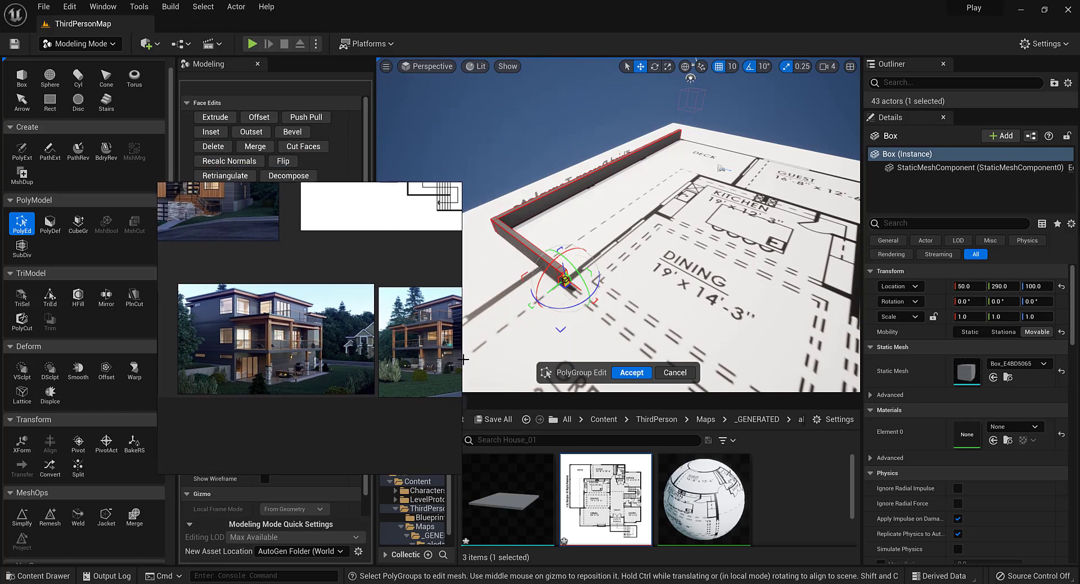
Accept the wall's PolyGroup edits and close the reference image board
left_click(631, 372)
right_click_drag(560, 224, 560, 224)
right_click(342, 249)
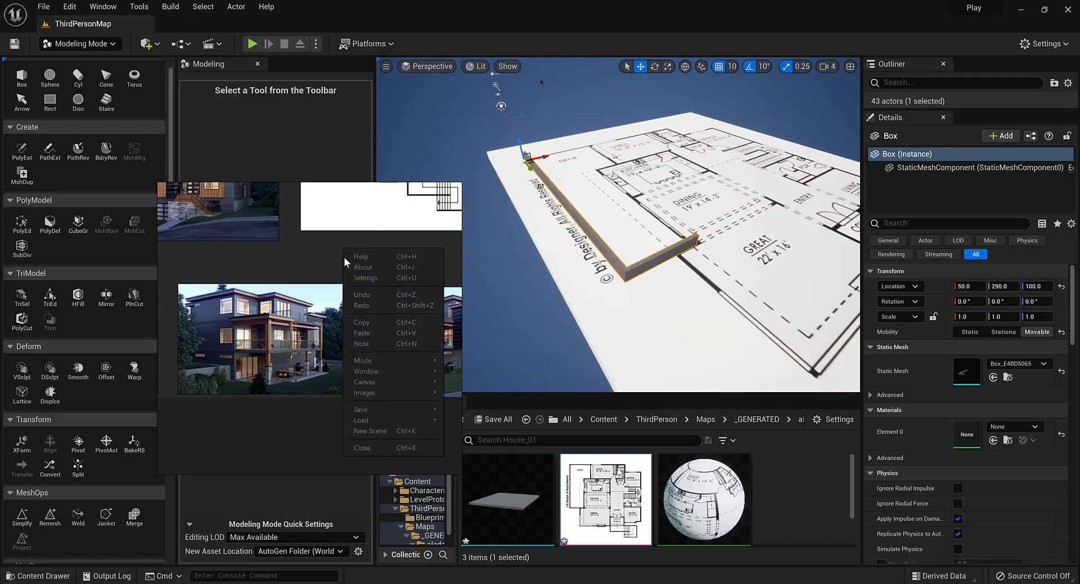
left_click(382, 447)
right_click_drag(518, 242, 519, 242)
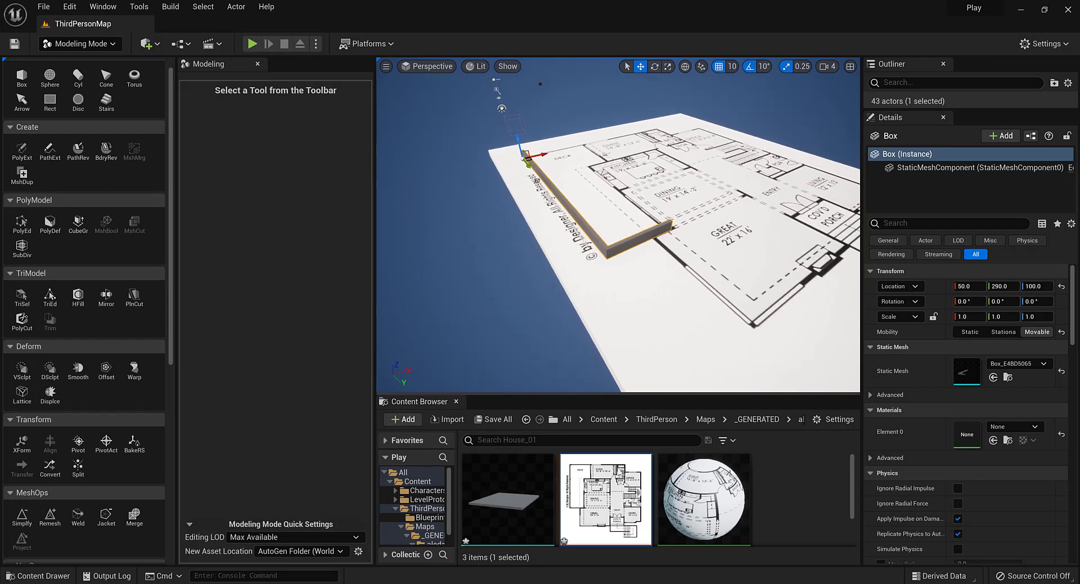
Shift the L-shaped deck wall off its plan line to X -100 and delete it
left_click_drag(536, 240, 537, 240, "alt")
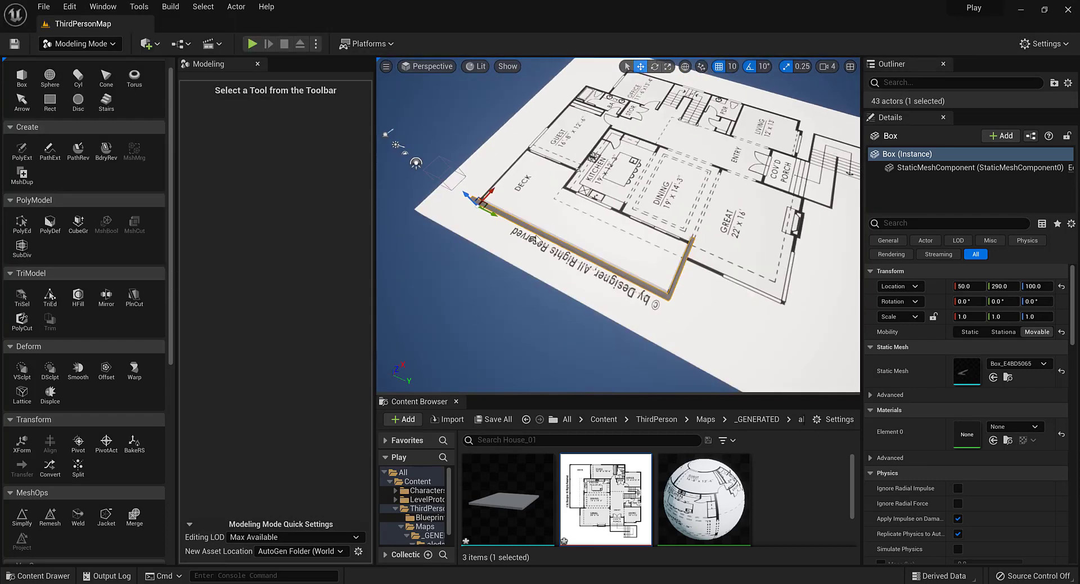
scroll(536, 239, "up", 3)
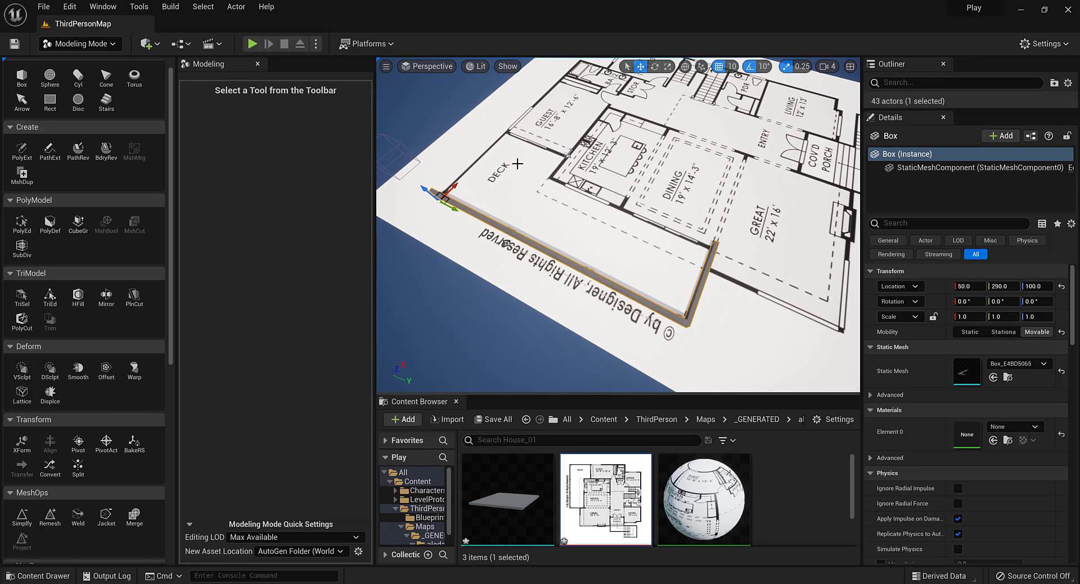
left_click_drag(517, 164, 525, 187, "alt")
left_click_drag(441, 180, 435, 193)
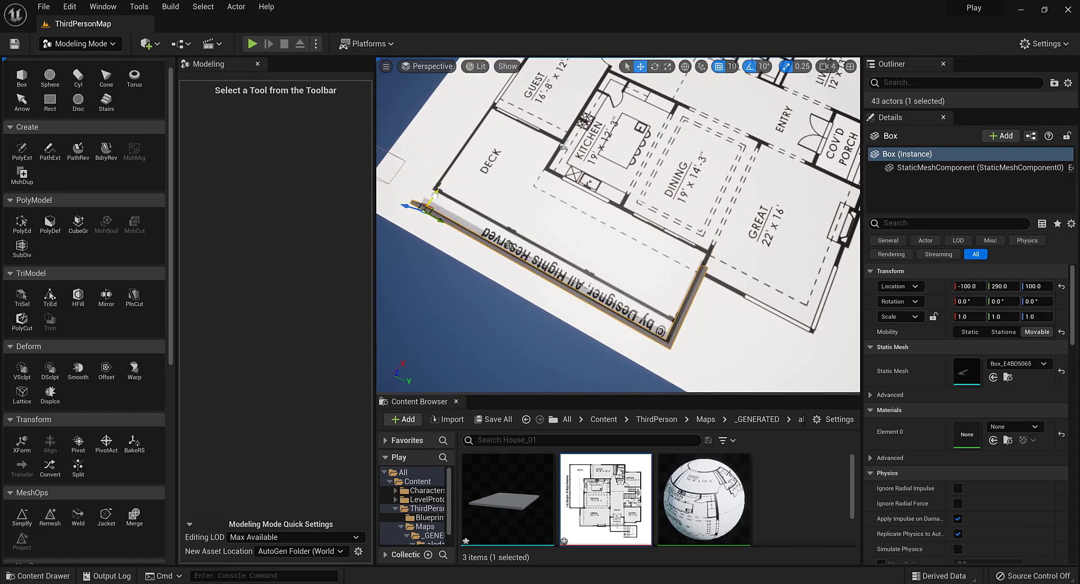
key("Delete")
scroll(512, 179, "up", 2)
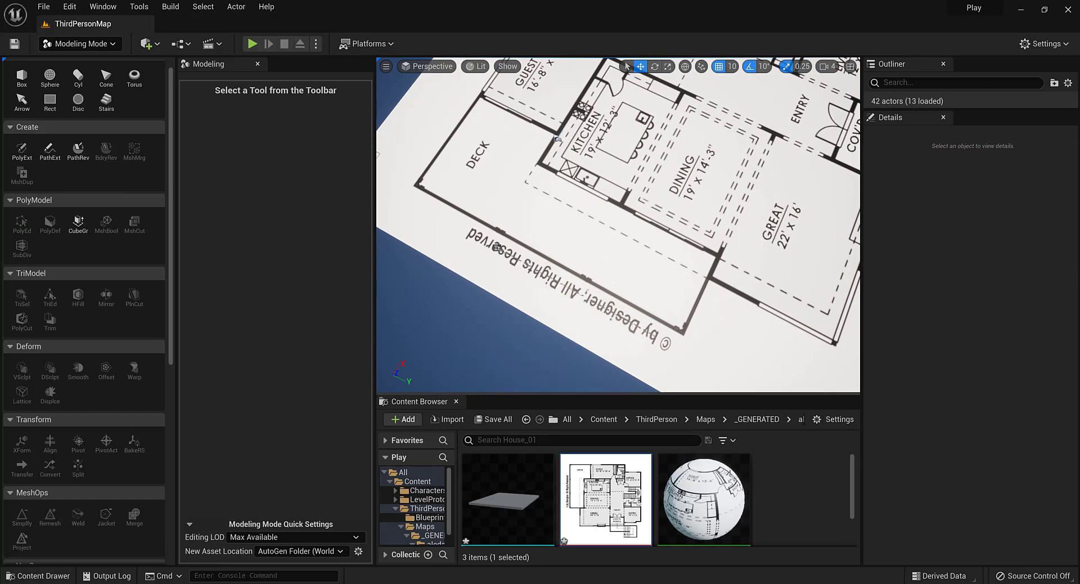
Trace the L-shaped deck outline on the floor plan as a closed freehand polygon with the Polygon Extrude tool
left_click(22, 77)
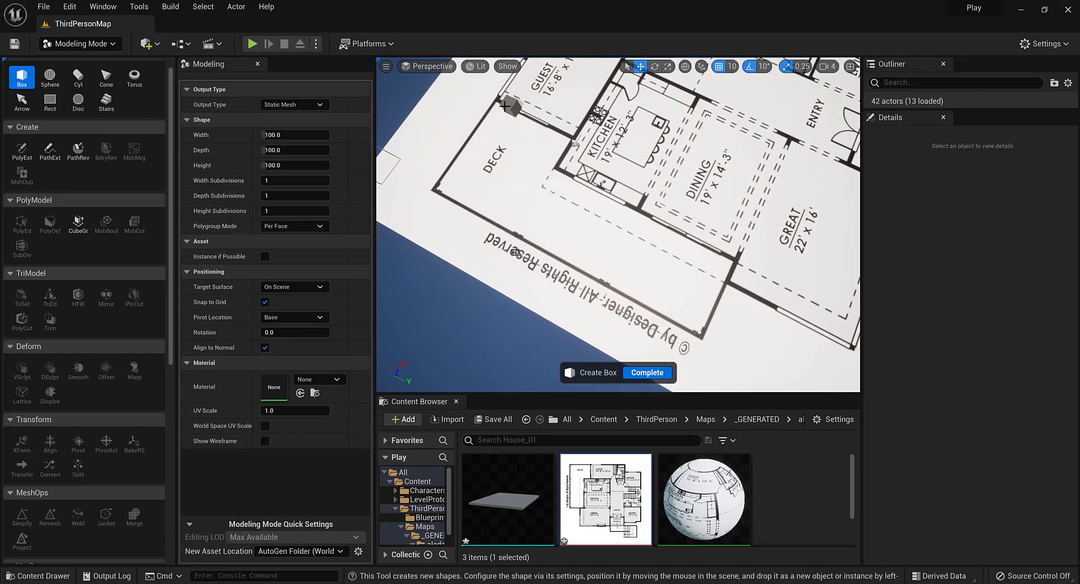
left_click(50, 101)
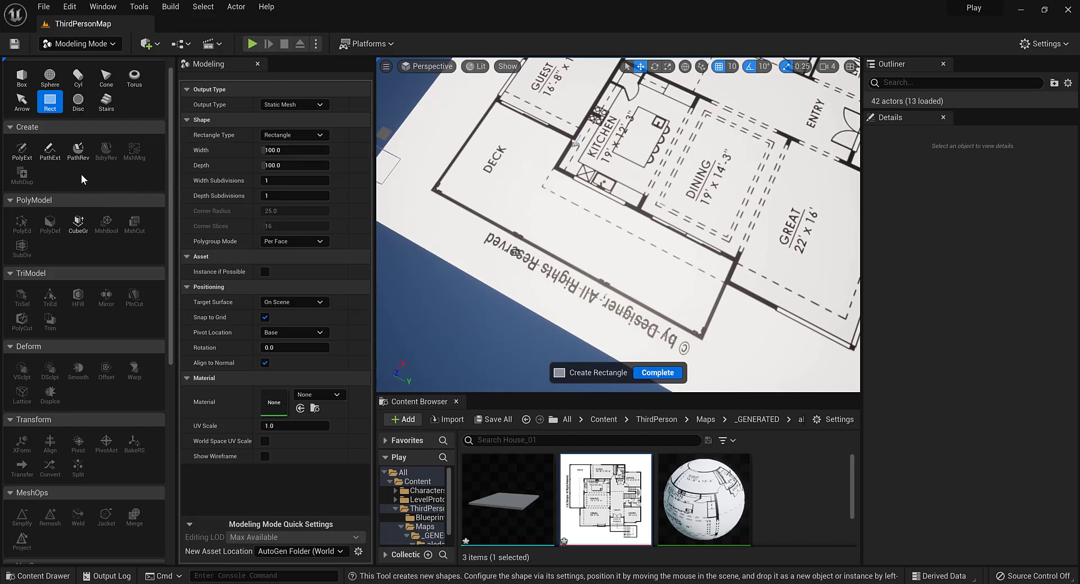
left_click(22, 151)
left_click(497, 99)
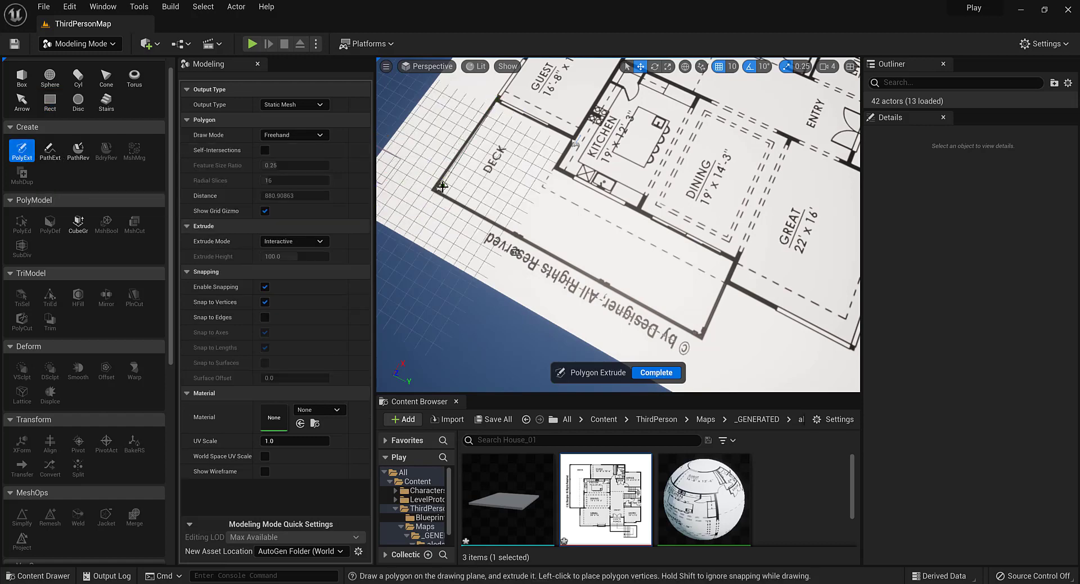
left_click(433, 187)
left_click(496, 100)
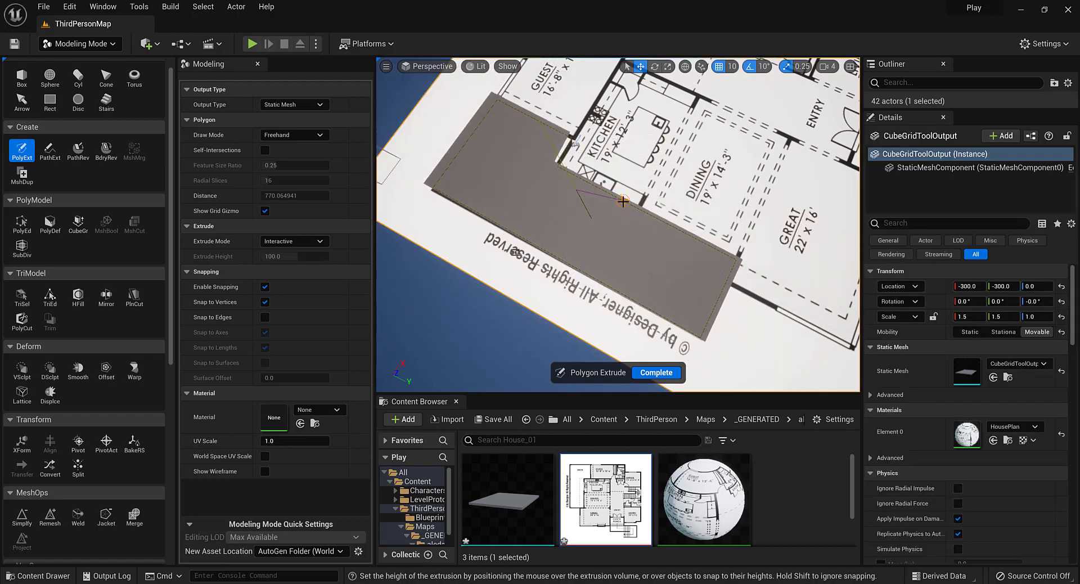
Extrude the deck polygon into a thin platform, check it against the plan from several angles, and complete the shape
left_click(493, 294)
left_click_drag(493, 294, 513, 231, "alt")
left_click_drag(708, 220, 713, 271, "alt")
scroll(718, 216, "up", 3)
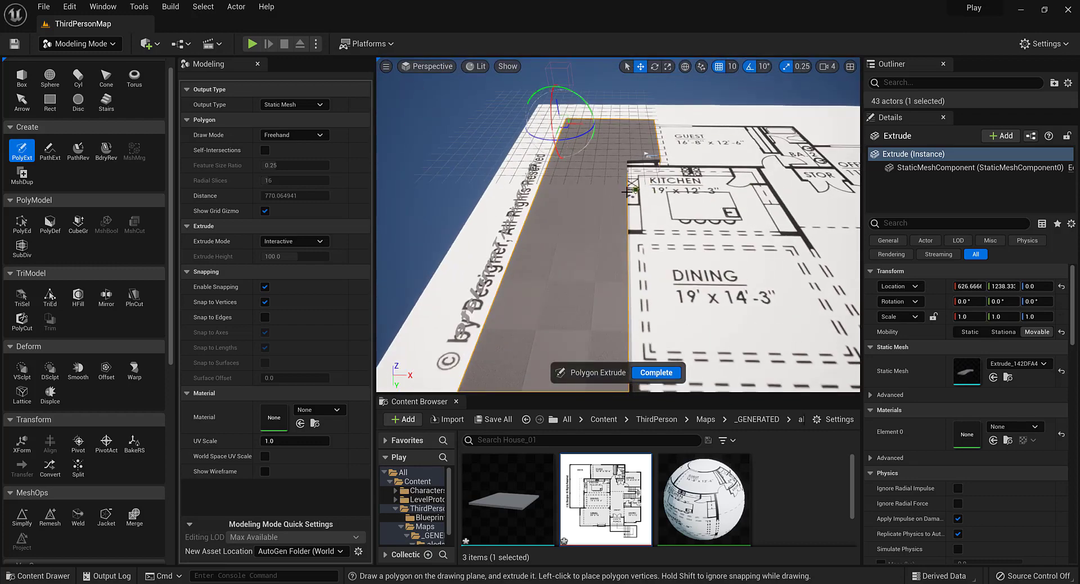
left_click_drag(627, 192, 601, 164, "alt")
left_click_drag(635, 203, 698, 240, "alt")
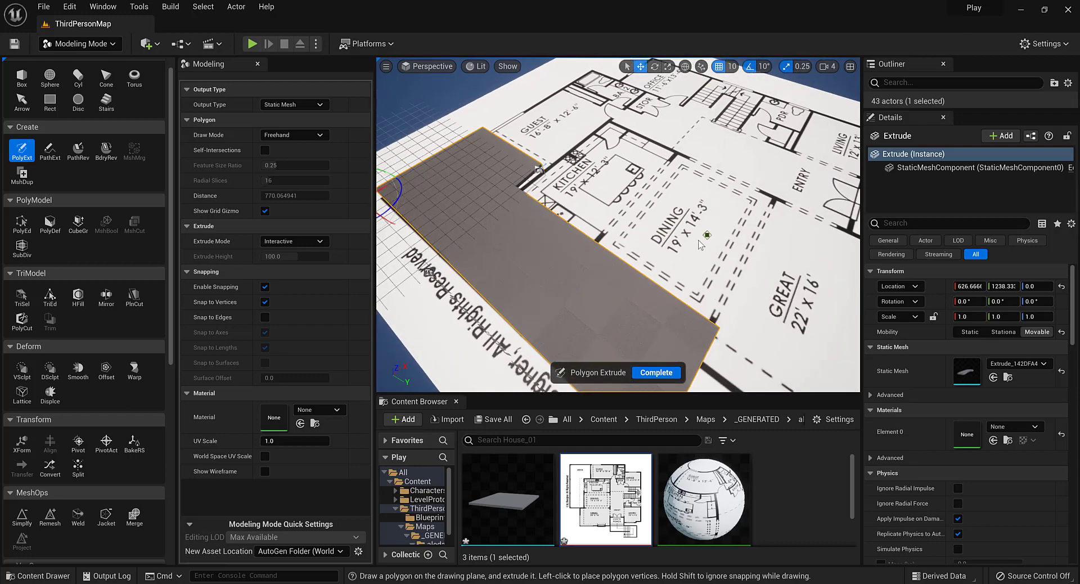
left_click(654, 371)
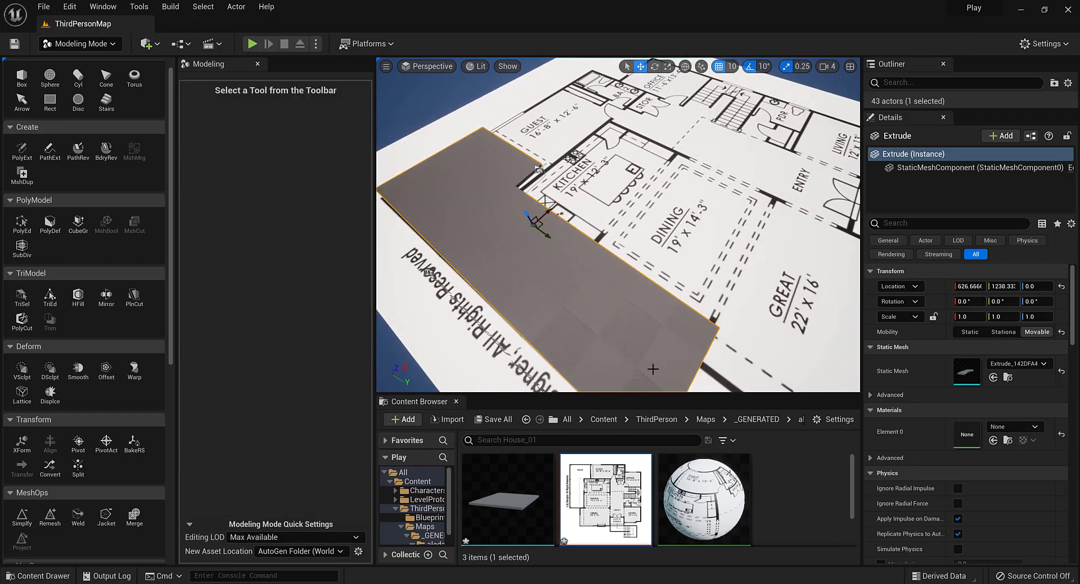